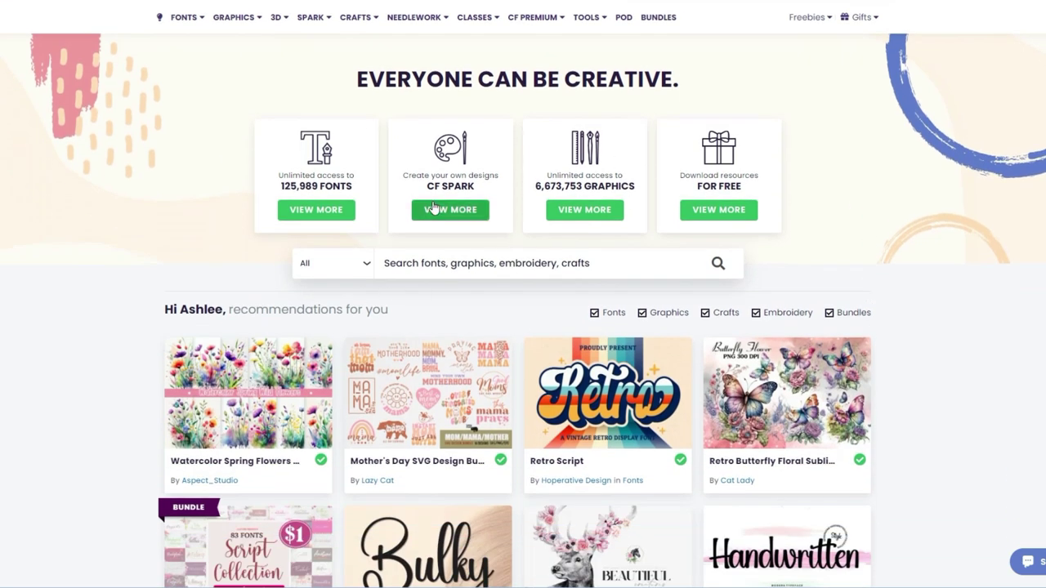
Look through the recommended fonts, graphics and bundles on the Creative Fabrica home page.
scroll(870, 332, "up", 3)
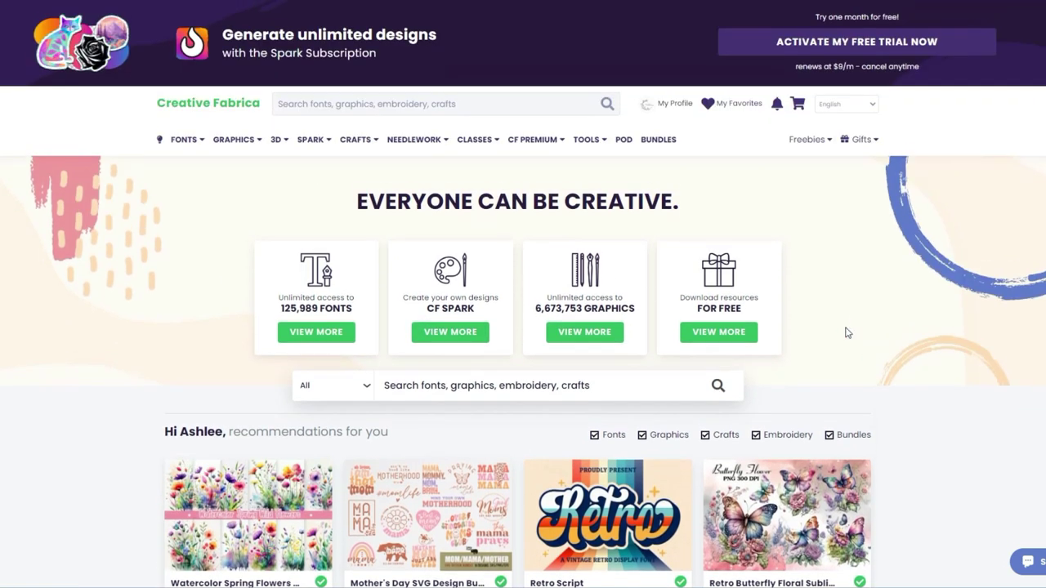
mouse_move(315, 141)
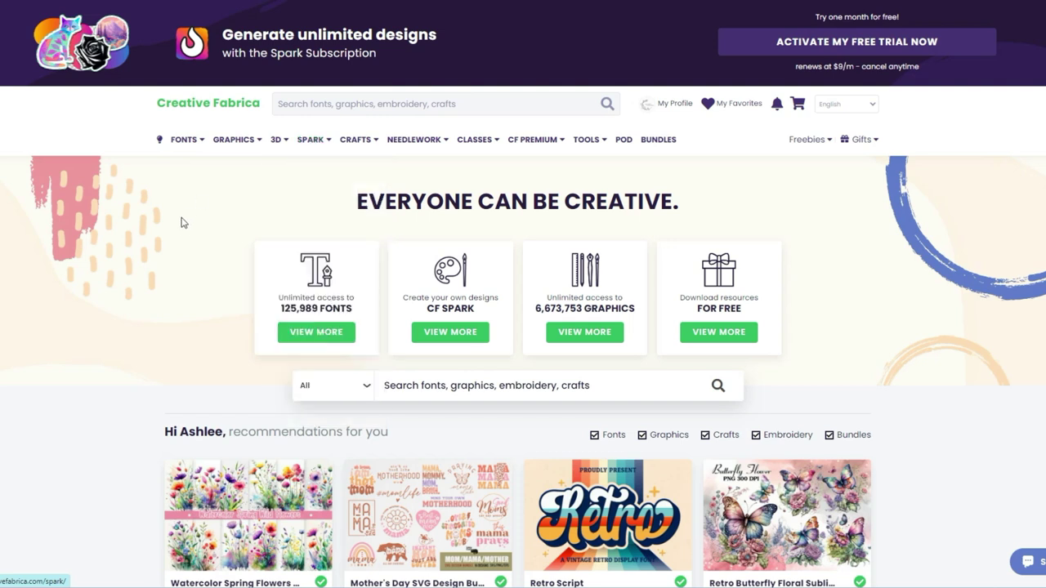
scroll(182, 221, "down", 4)
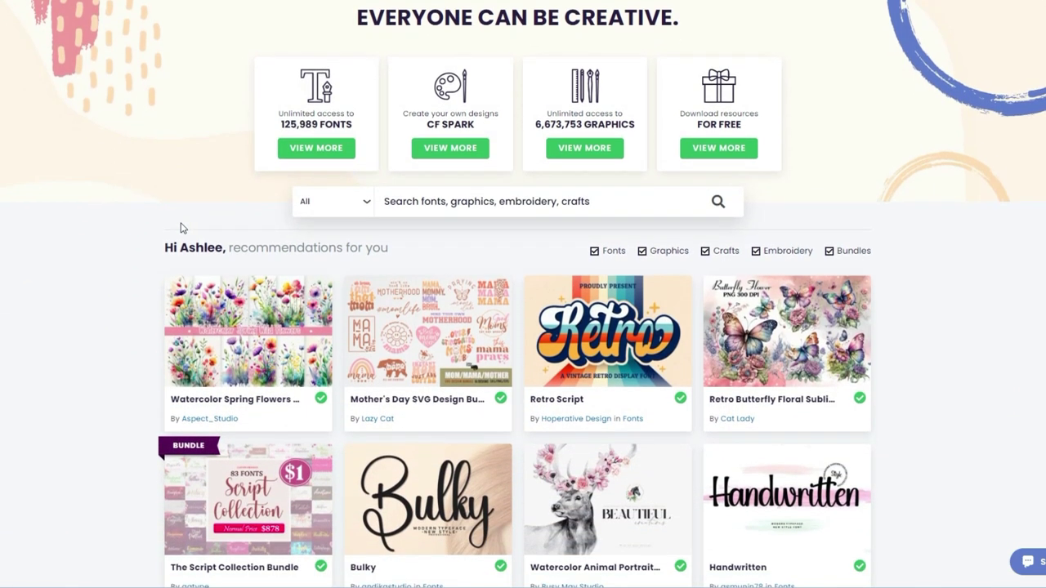
scroll(171, 232, "down", 1)
scroll(113, 262, "down", 1)
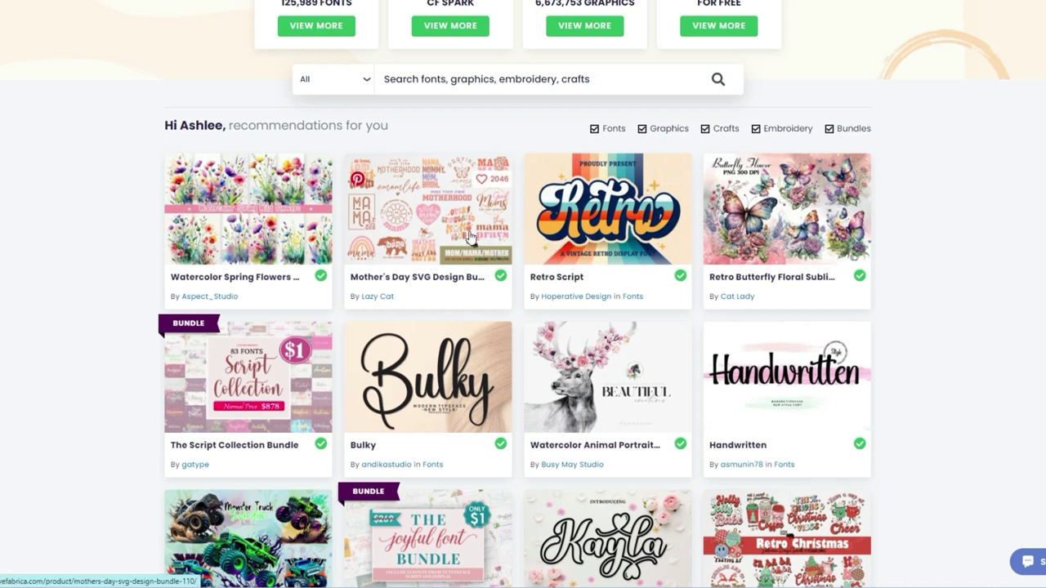
scroll(891, 292, "down", 3)
scroll(891, 292, "down", 4)
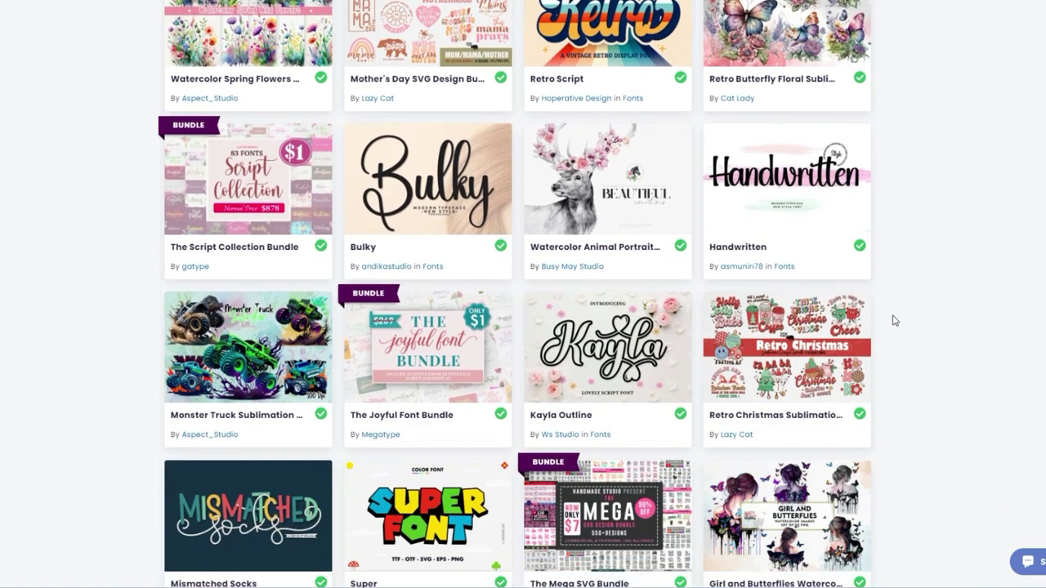
scroll(899, 333, "down", 3)
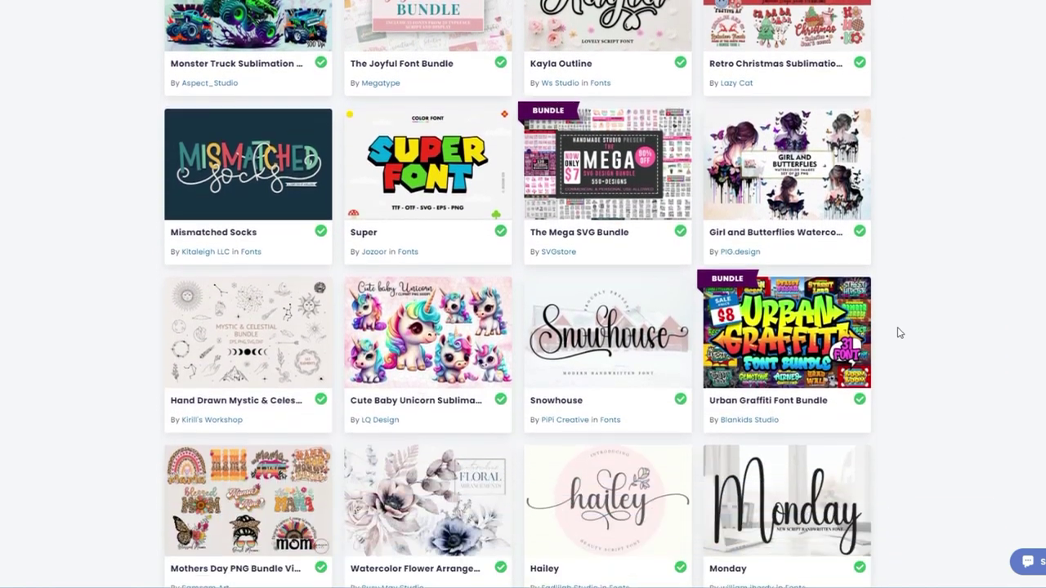
scroll(899, 333, "down", 1)
scroll(899, 333, "down", 5)
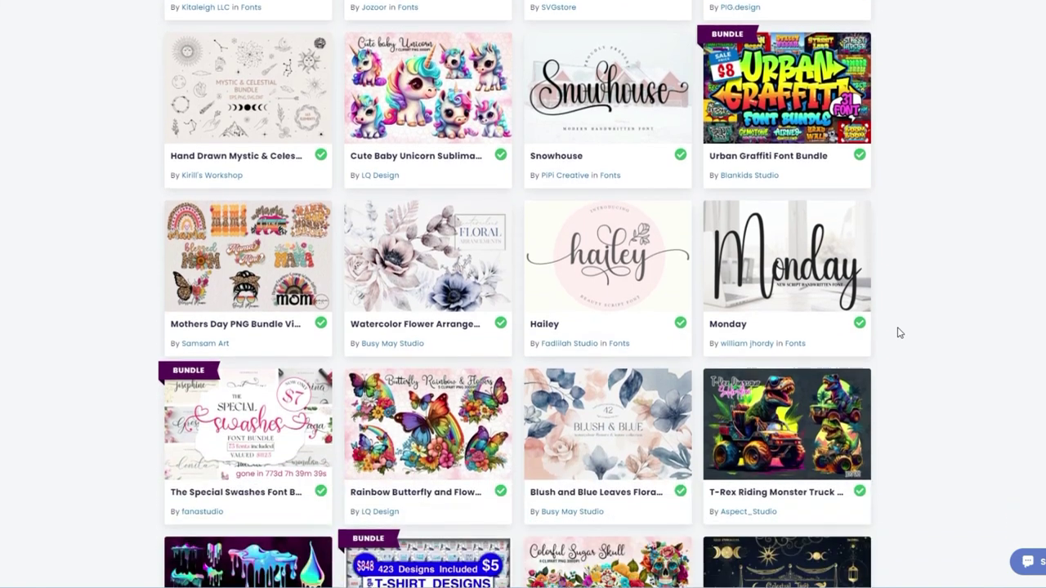
scroll(899, 333, "down", 3)
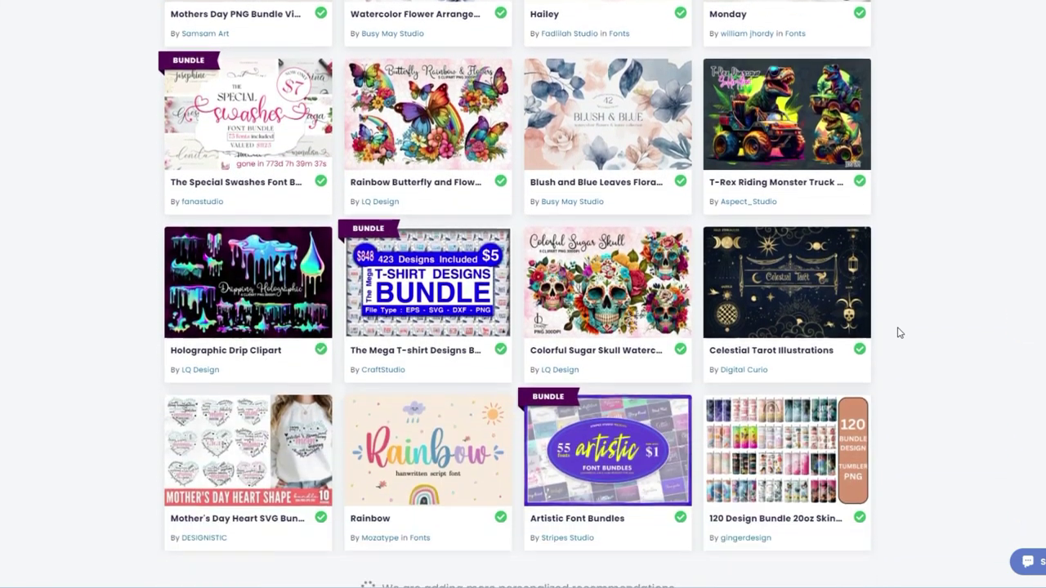
scroll(971, 447, "down", 1)
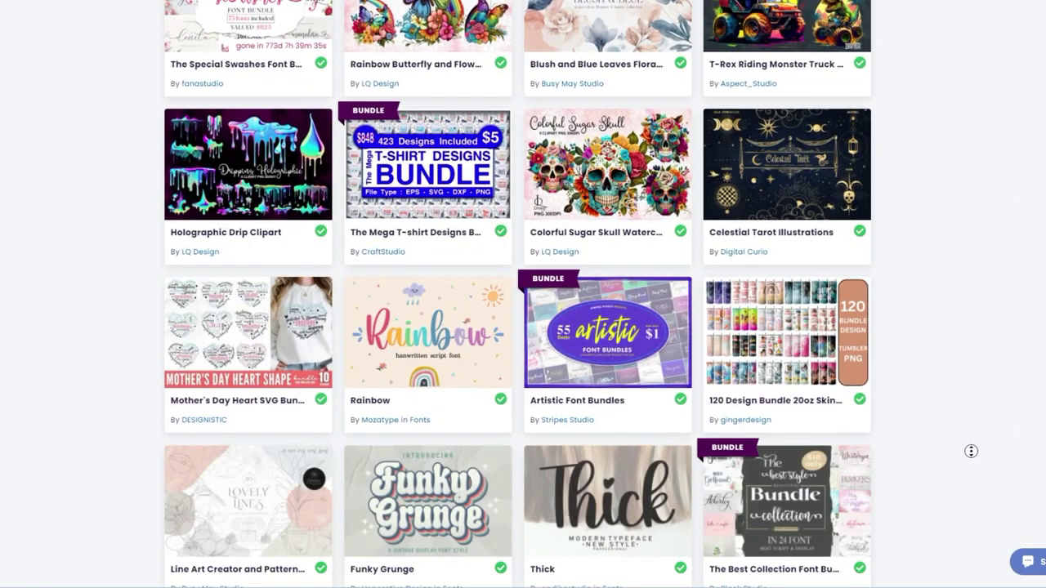
scroll(971, 442, "down", 3)
scroll(971, 486, "down", 1)
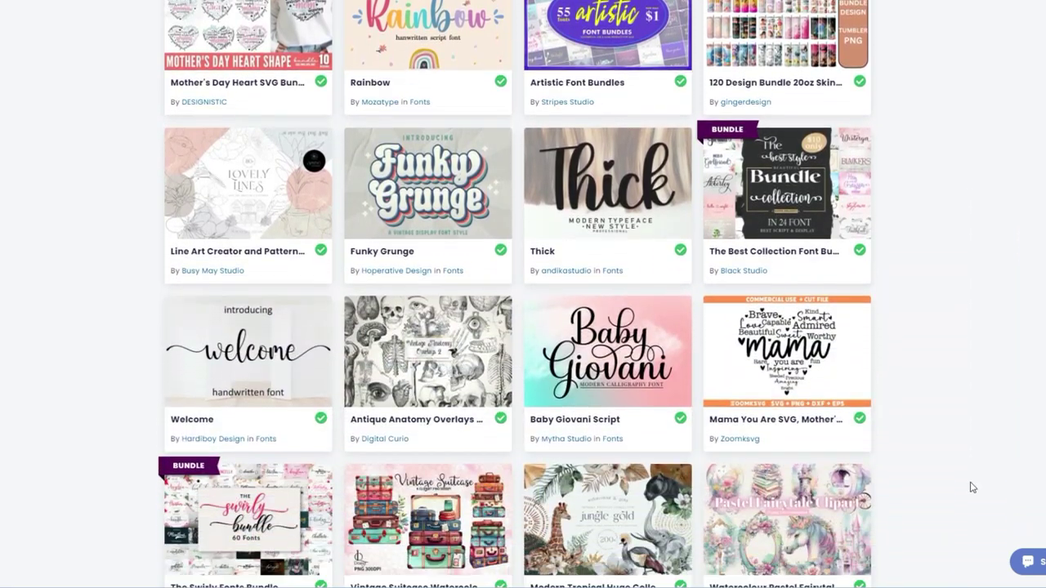
scroll(956, 373, "down", 3)
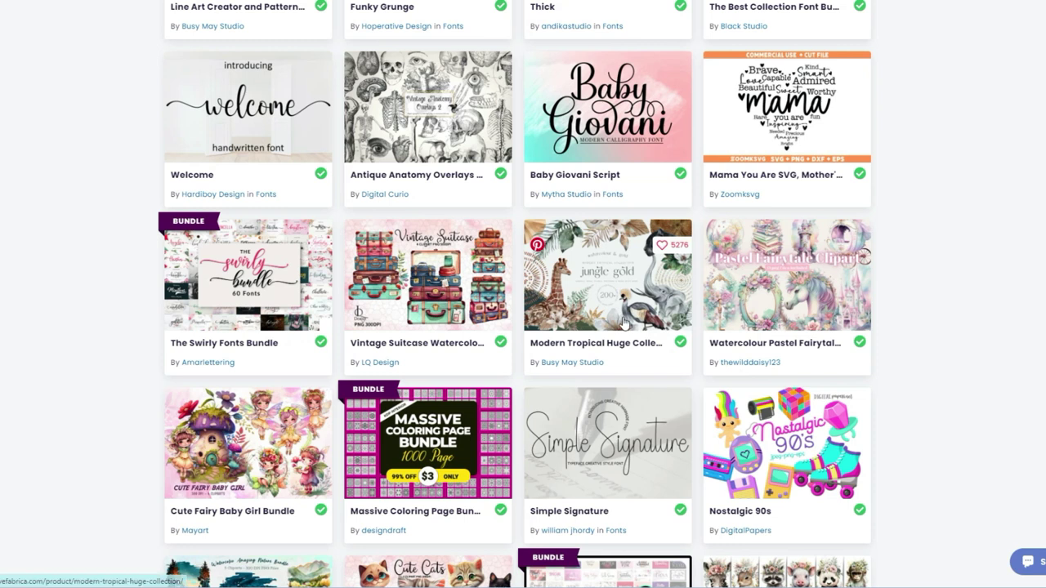
scroll(624, 322, "down", 1)
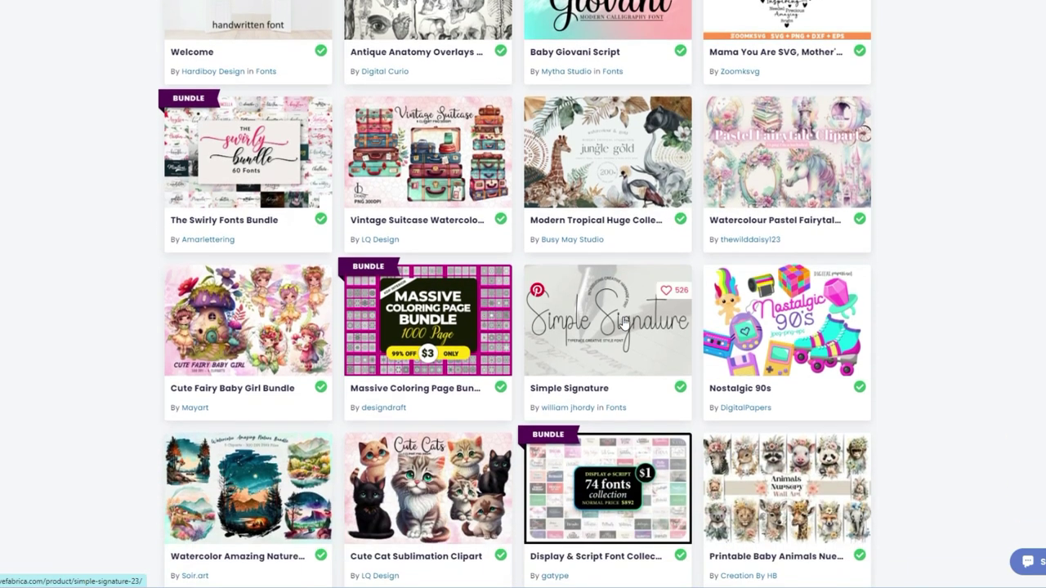
scroll(624, 323, "down", 1)
scroll(624, 323, "down", 2)
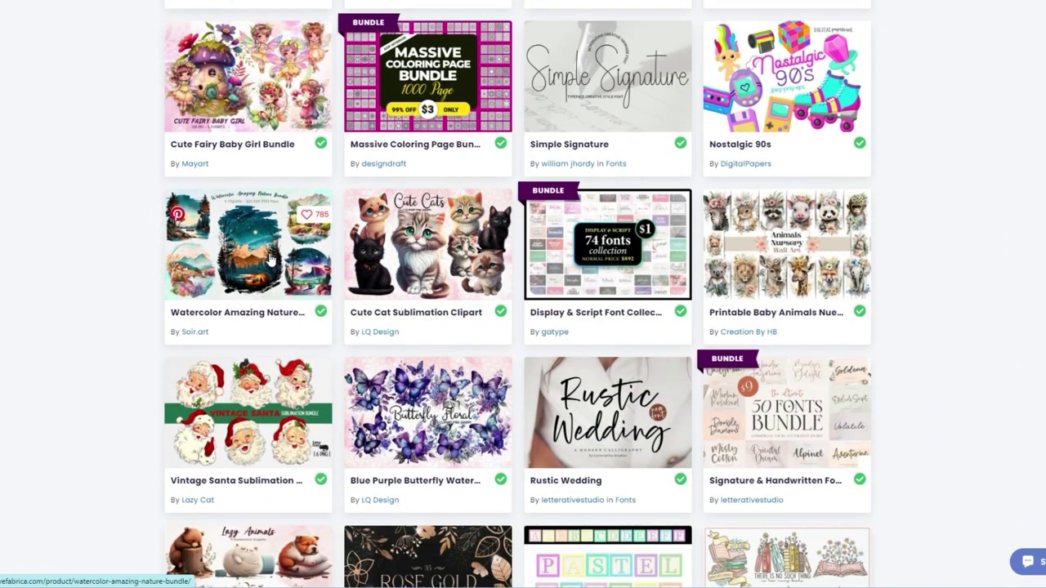
scroll(818, 284, "down", 3)
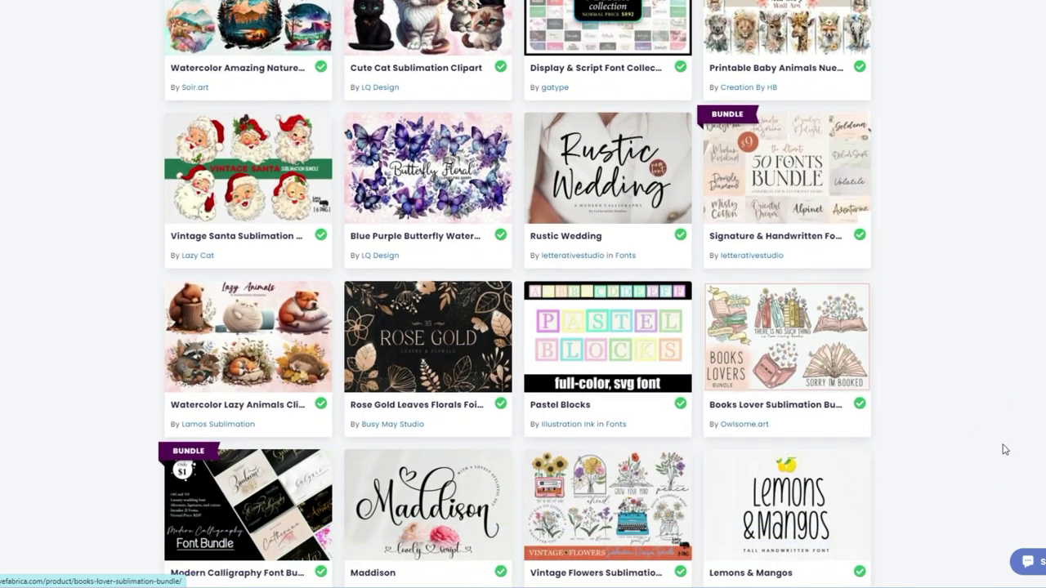
Open Spark's text creation tool and clear the existing keywords and page title in the Article Writer.
scroll(1005, 442, "up", 15)
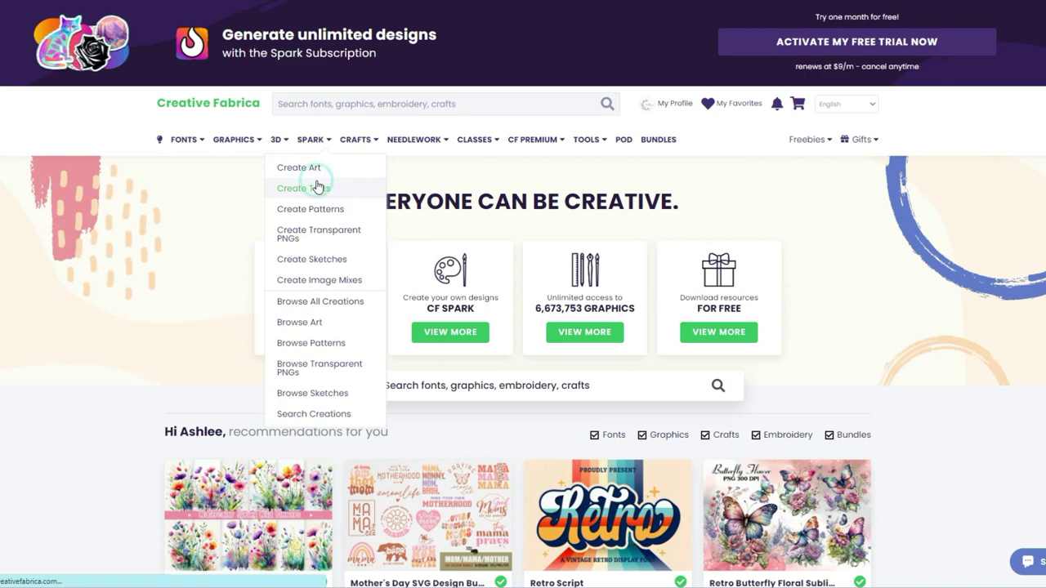
left_click(317, 187)
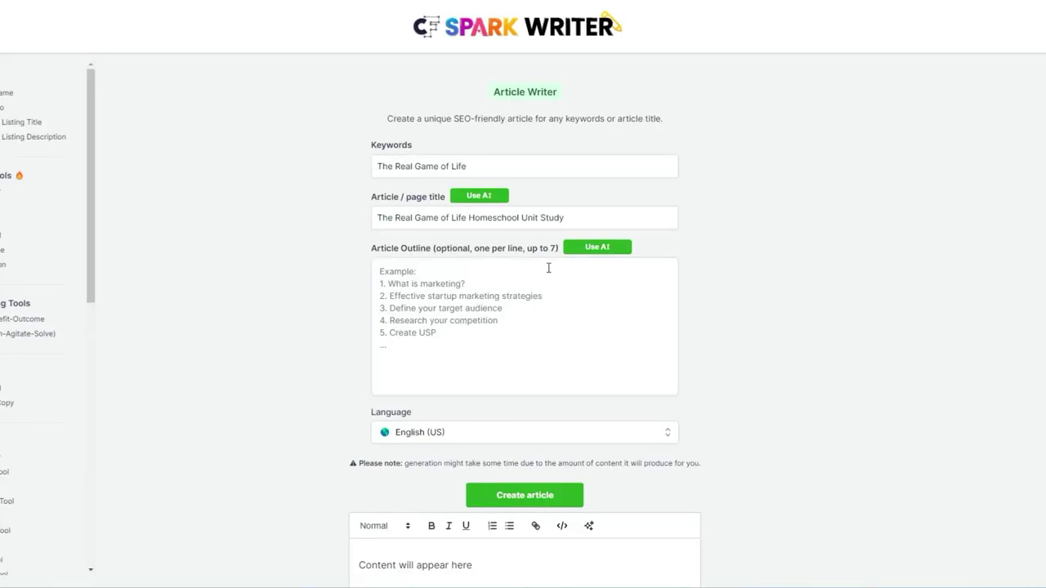
left_click_drag(498, 166, 324, 158)
key("BackSpace")
left_click_drag(585, 218, 292, 213)
key("BackSpace")
Enter "Homeschool Space Unit Study" as the article keywords and copy the same text into the page title.
left_click(408, 170)
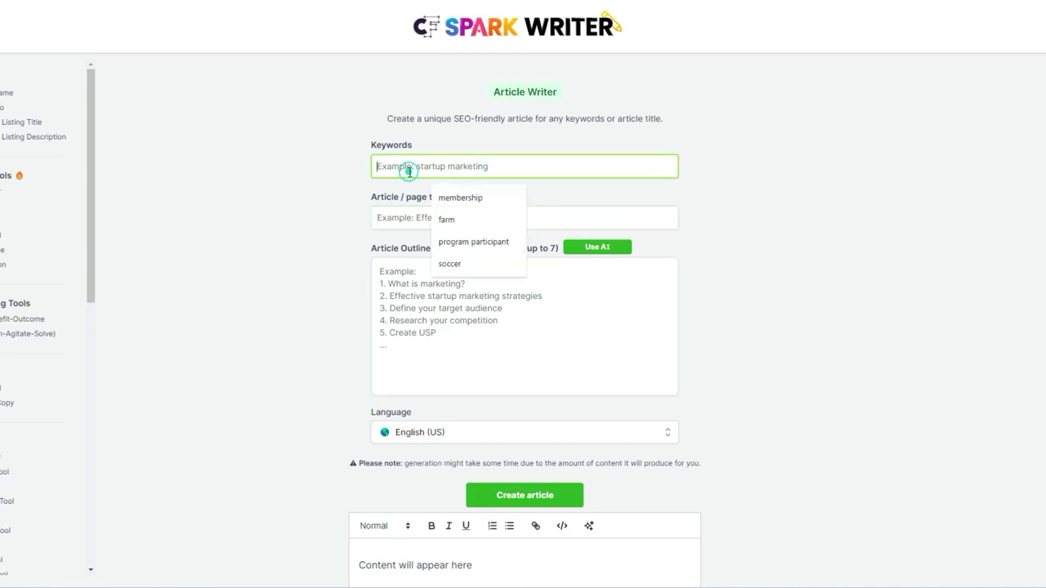
type("Homeschool Space Unit Study")
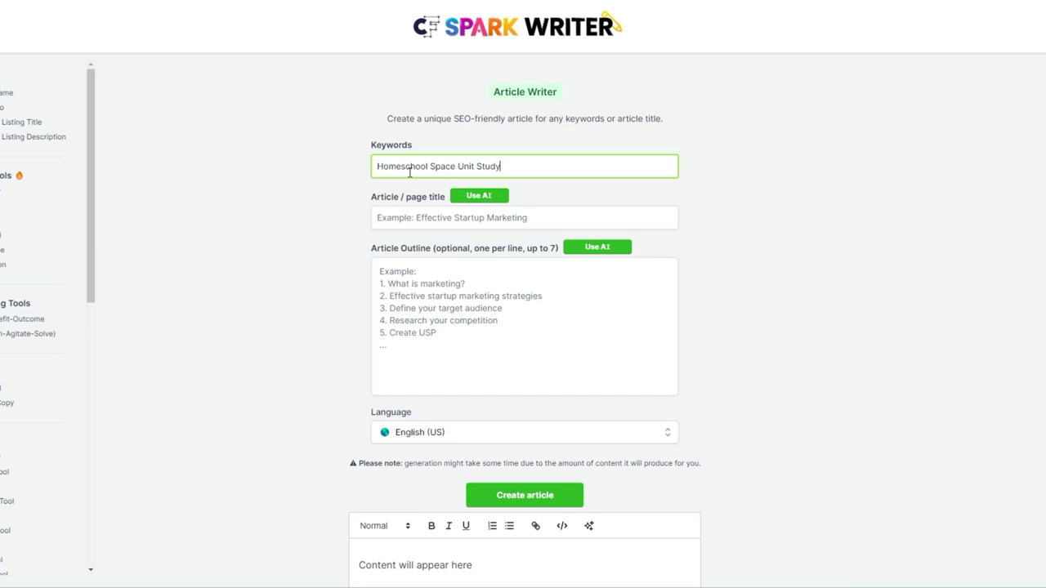
left_click(424, 214)
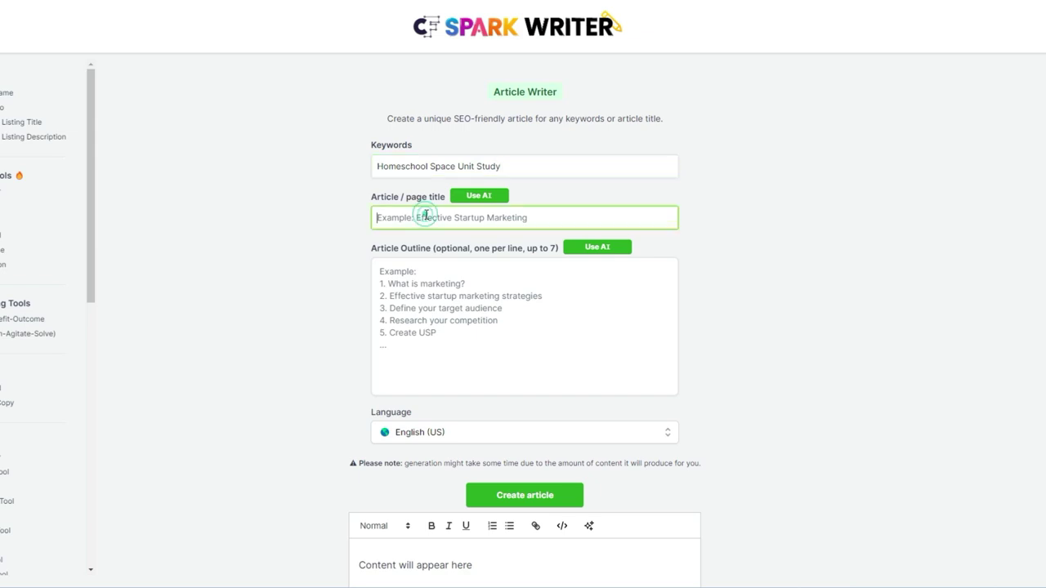
triple_click(407, 166)
right_click(402, 165)
left_click(434, 212)
left_click(397, 217)
key("ctrl+v")
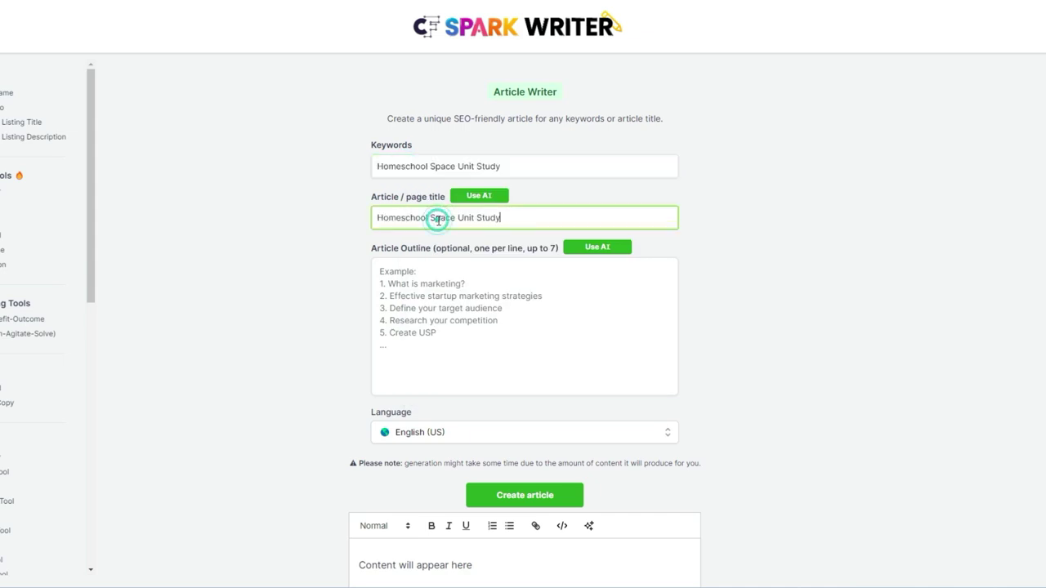
Replace the article's page title with an AI-generated one based on the keywords.
left_click(482, 196)
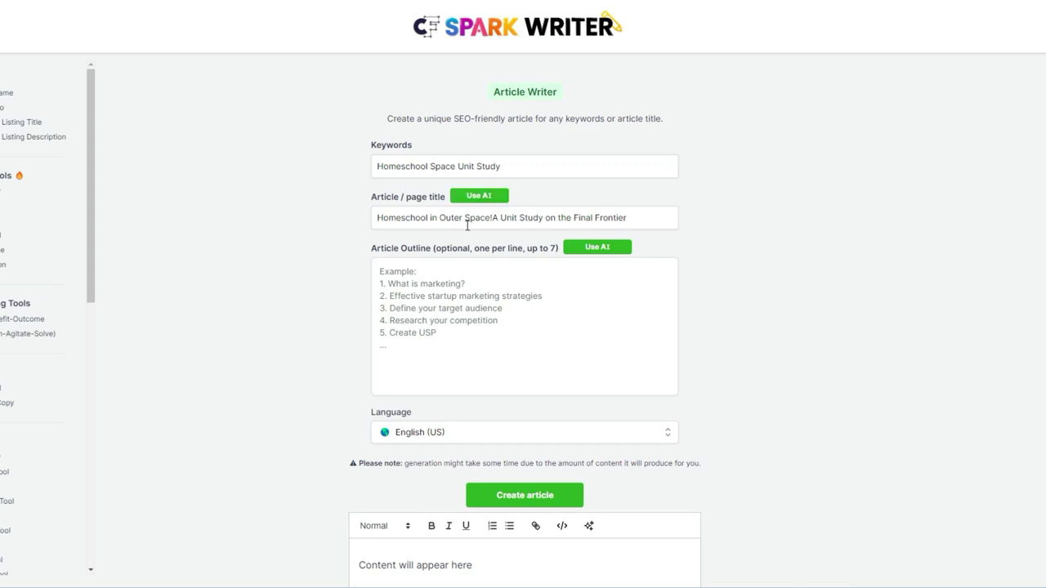
left_click_drag(650, 221, 369, 214)
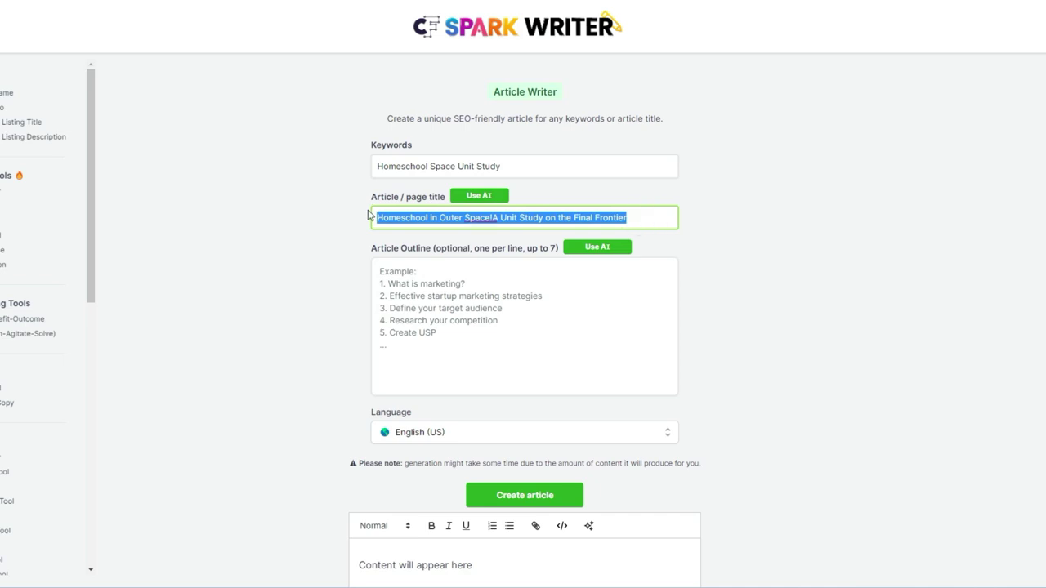
left_click(451, 296)
Generate an article outline with AI, review its points and clear the whole outline.
left_click(600, 249)
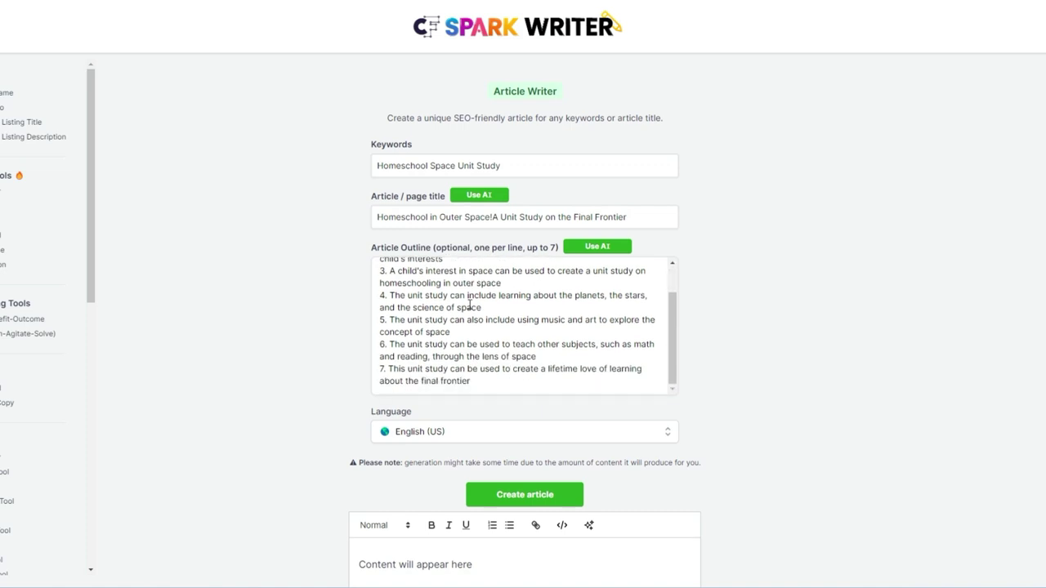
scroll(469, 306, "down", 3)
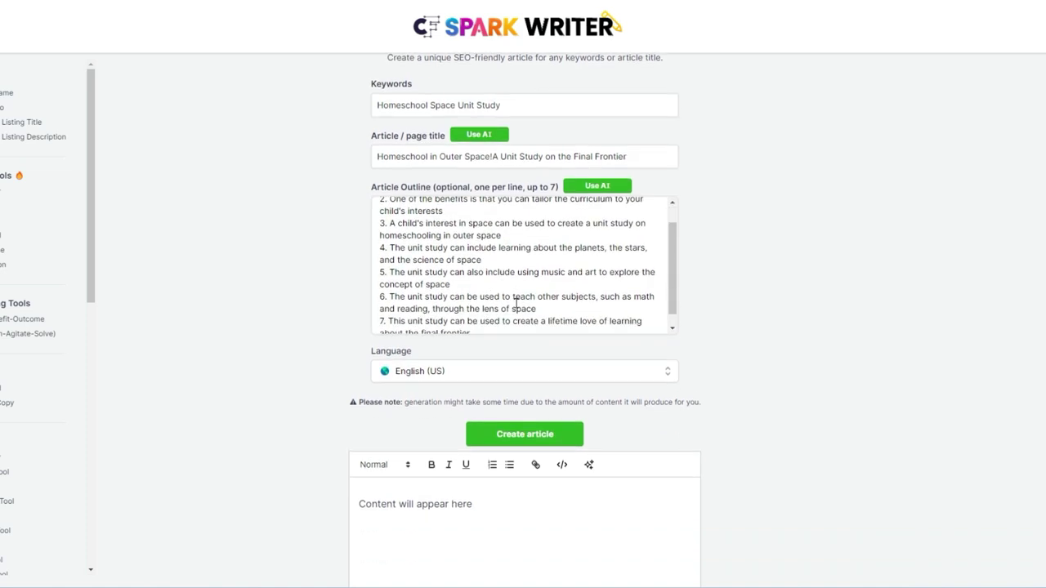
left_click(495, 324)
key("ctrl+a")
key("BackSpace")
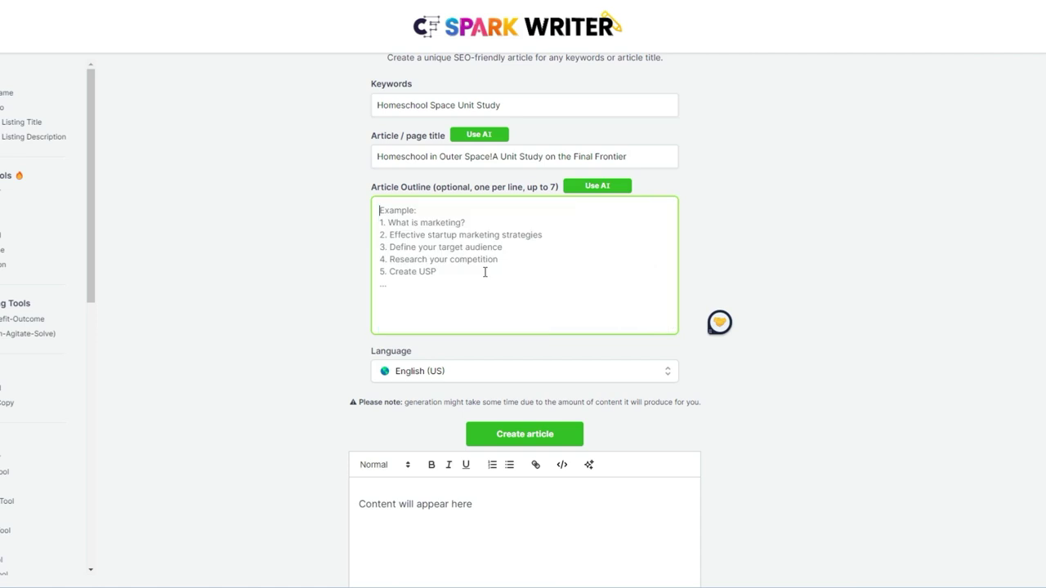
Enter the outline "Create 10 Lessons for a Homeschool unit on outerspace, make each planet its own lesson" and generate the article.
type("C")
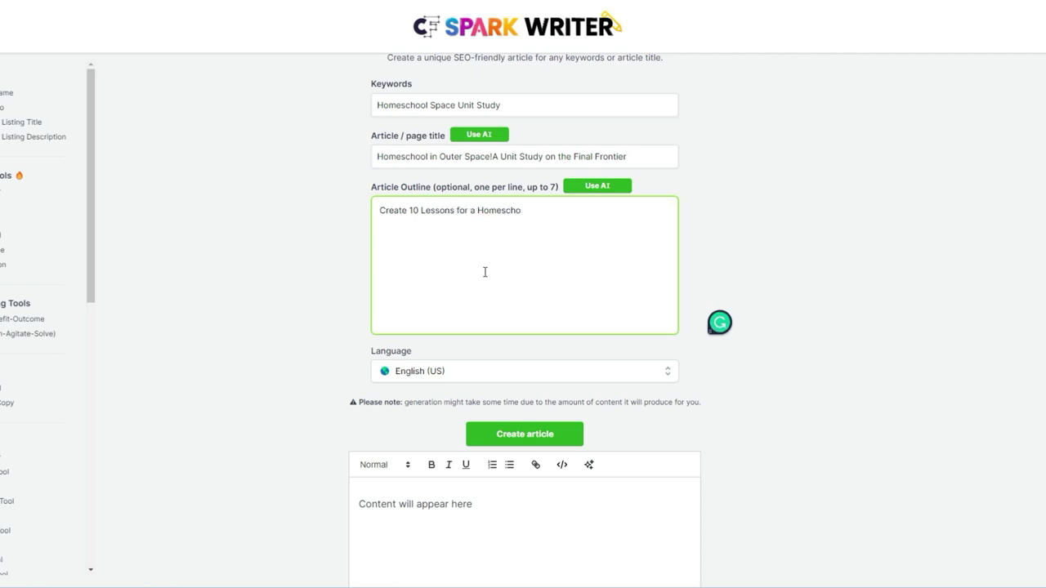
type("un")
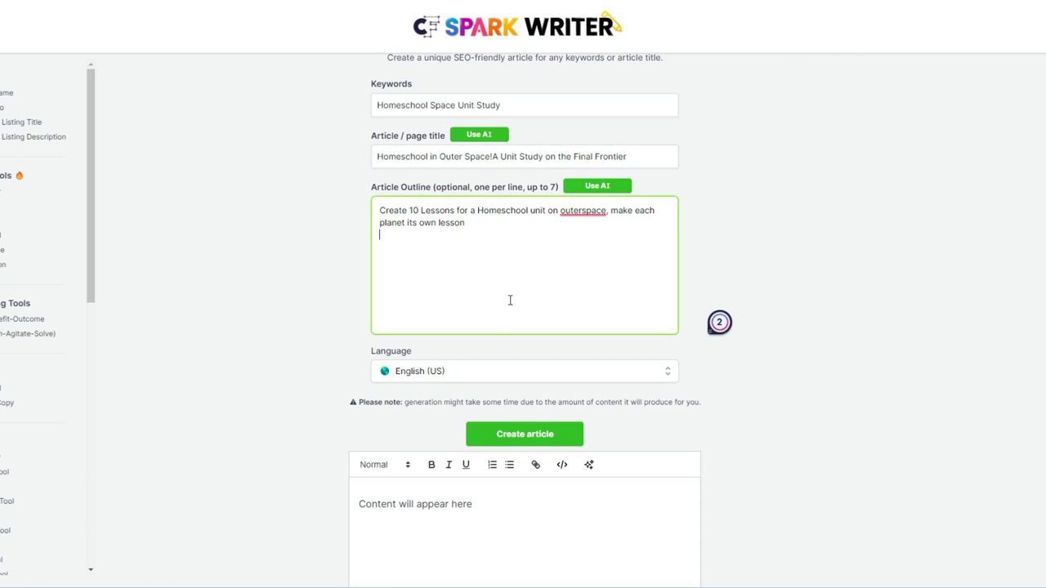
left_click(537, 434)
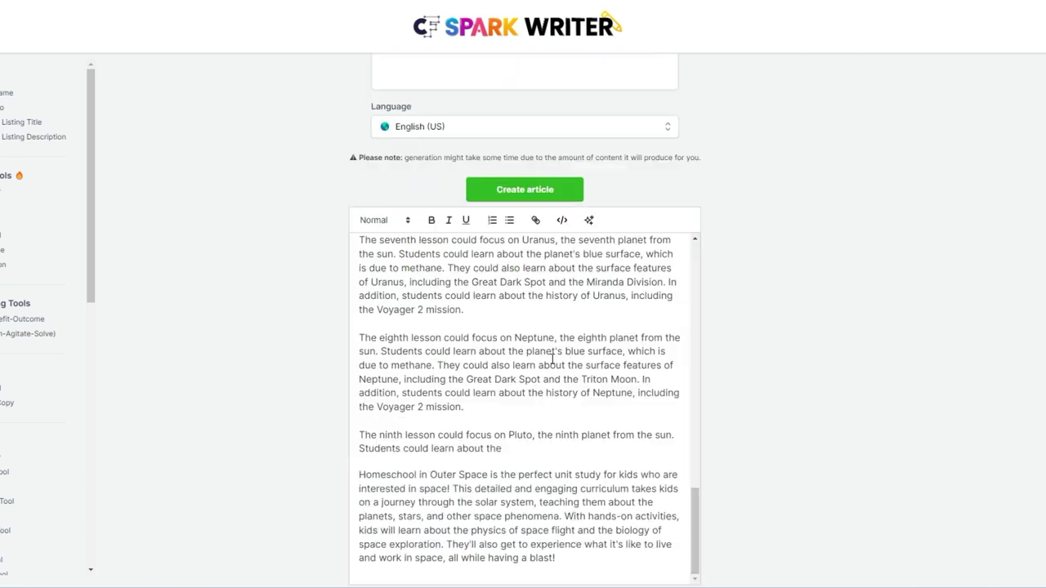
Review the generated article's planet lessons, from the first lesson on Mercury to the ninth on Pluto.
scroll(368, 369, "up", 10)
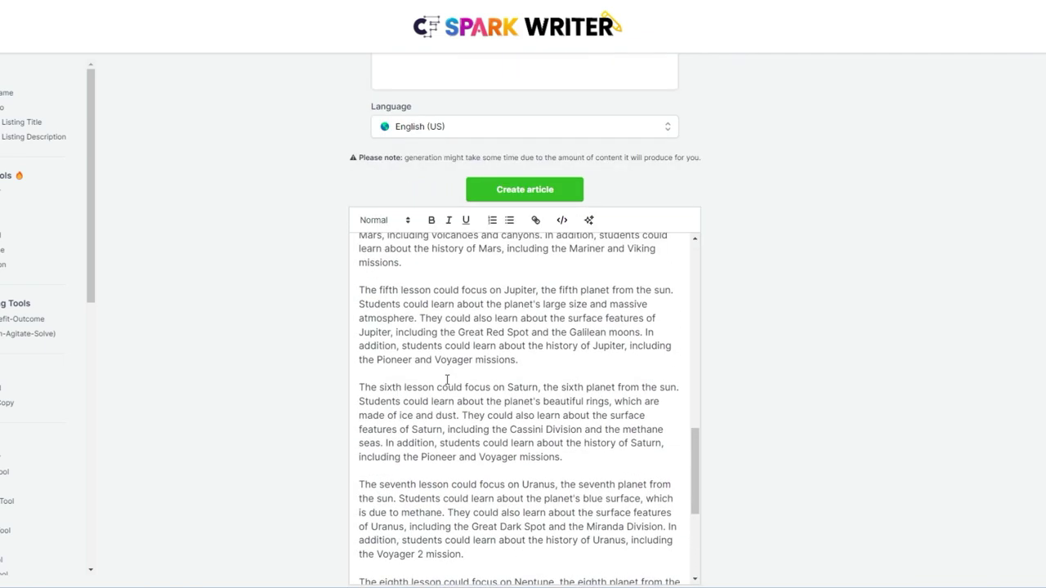
scroll(447, 381, "up", 6)
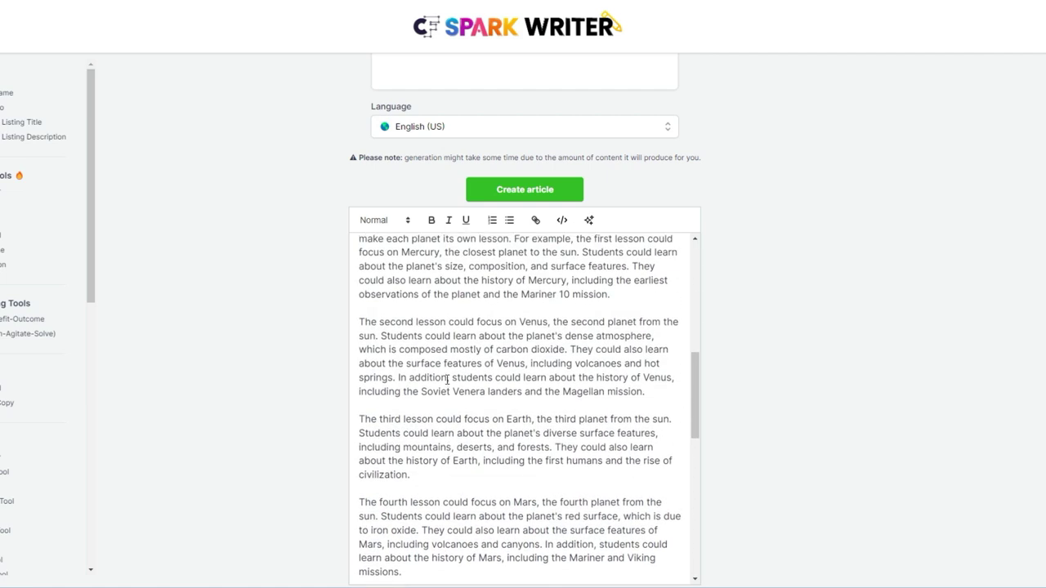
left_click_drag(586, 360, 598, 404)
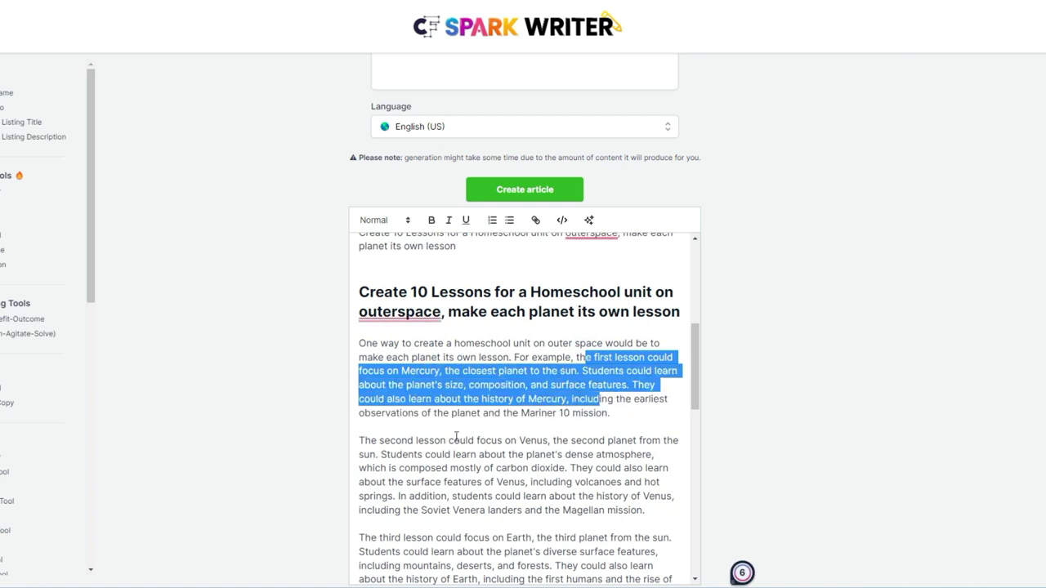
scroll(406, 414, "down", 4)
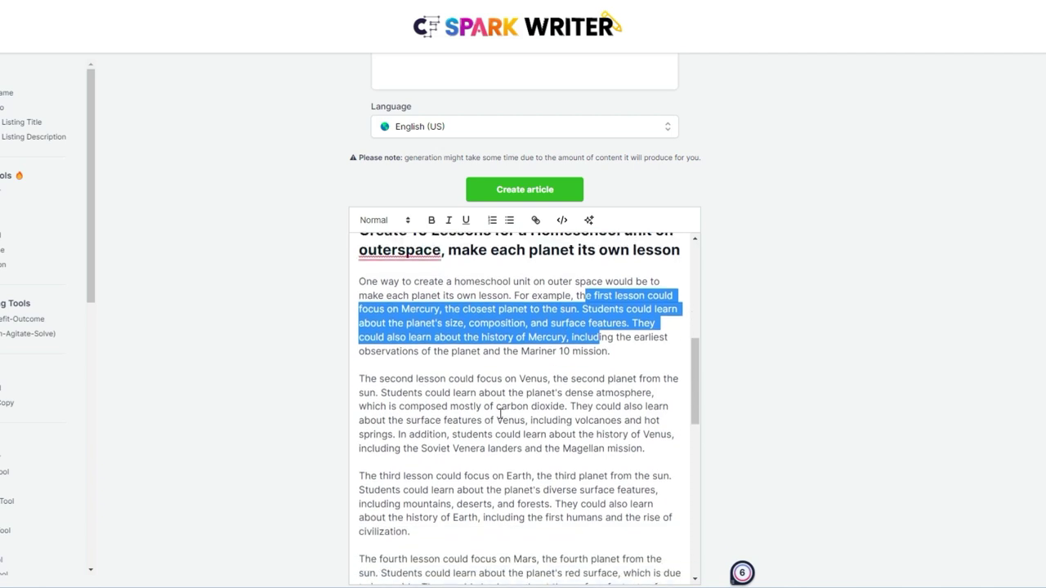
scroll(500, 414, "down", 7)
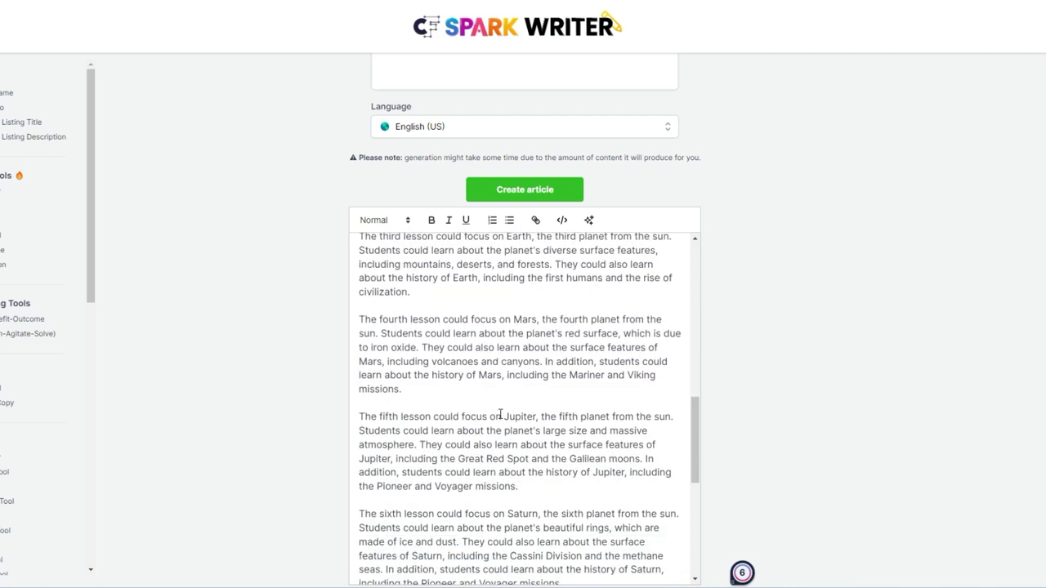
scroll(500, 414, "down", 4)
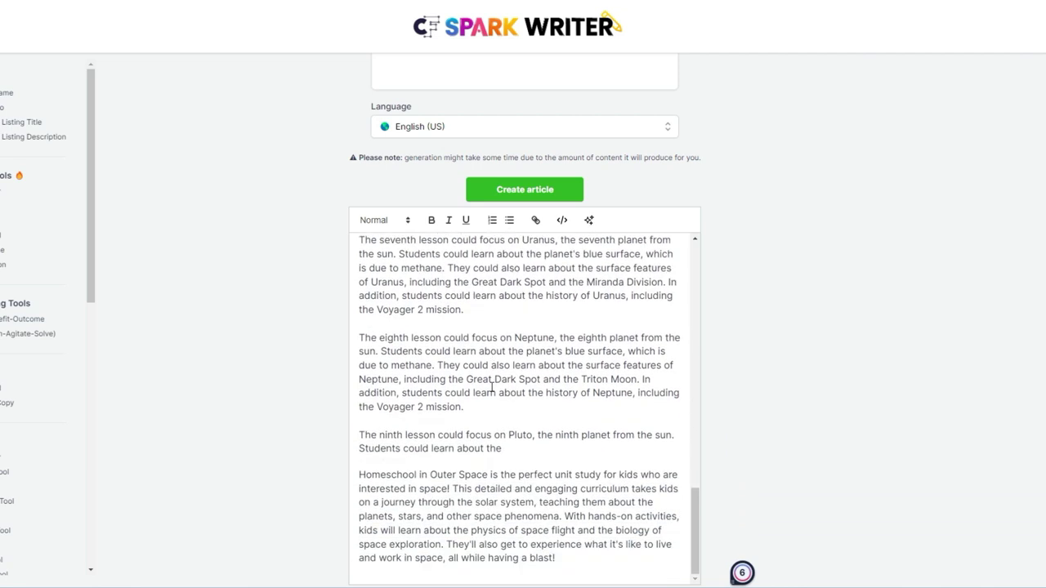
left_click_drag(517, 449, 359, 435)
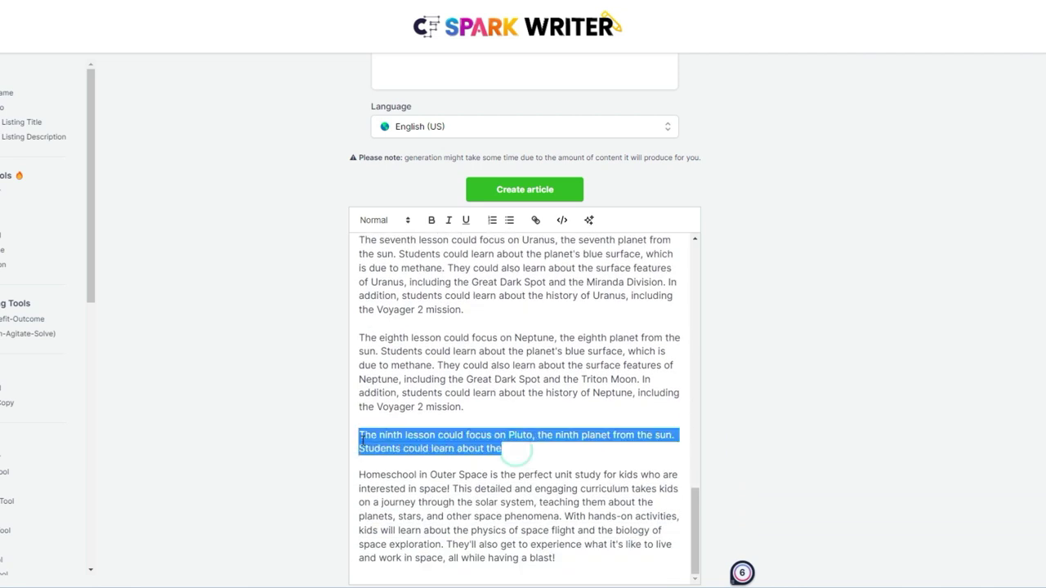
Correct "outerspace" to "outer space" in the article outline and replace the separate planet lessons request with one for elementary students.
scroll(572, 425, "down", 2)
left_click(577, 424)
scroll(593, 439, "up", 15)
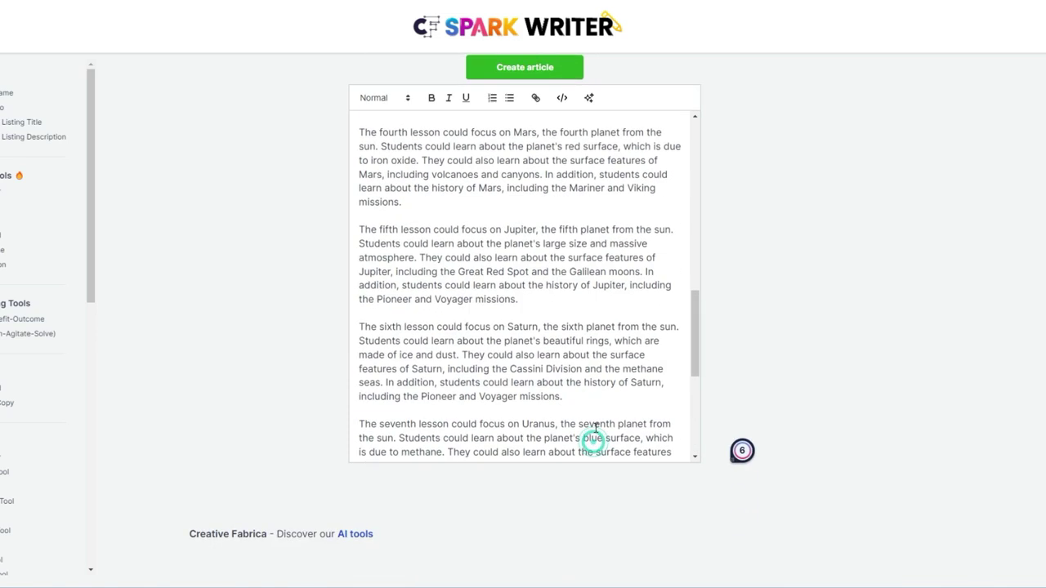
left_click(556, 307)
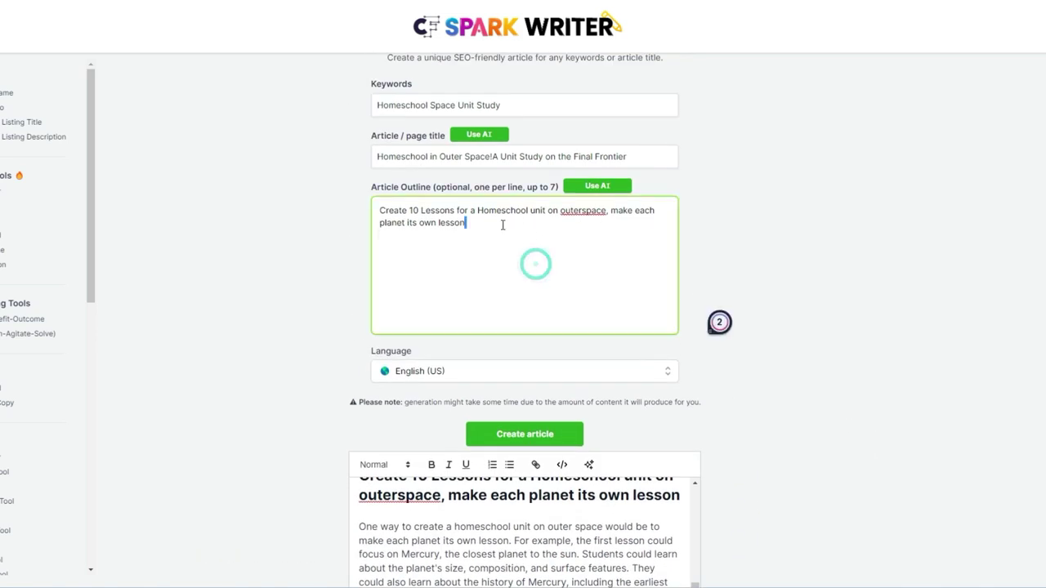
left_click_drag(466, 222, 621, 202)
left_click(590, 245)
key("BackSpace")
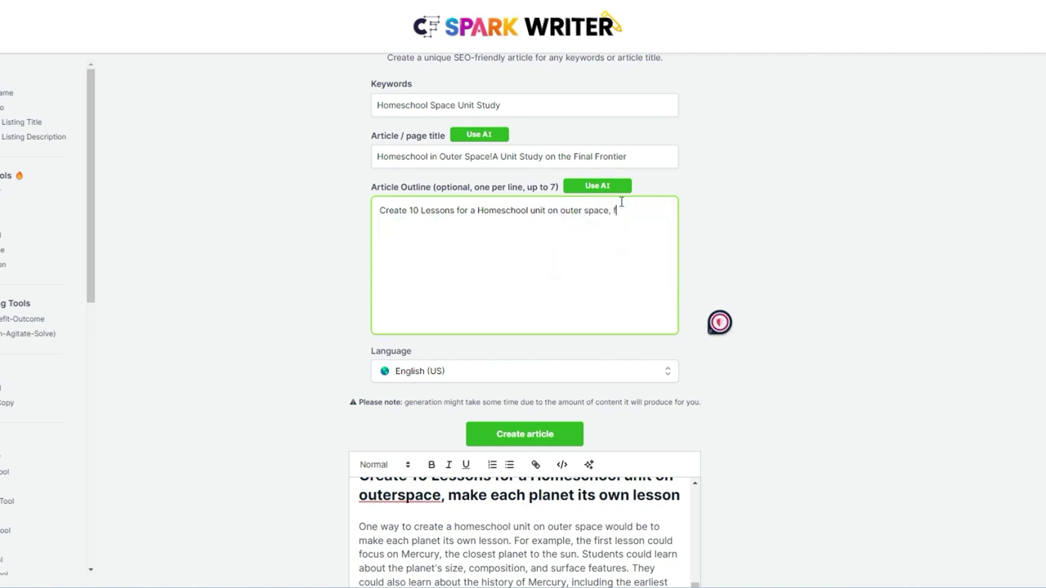
type("for elemenary students")
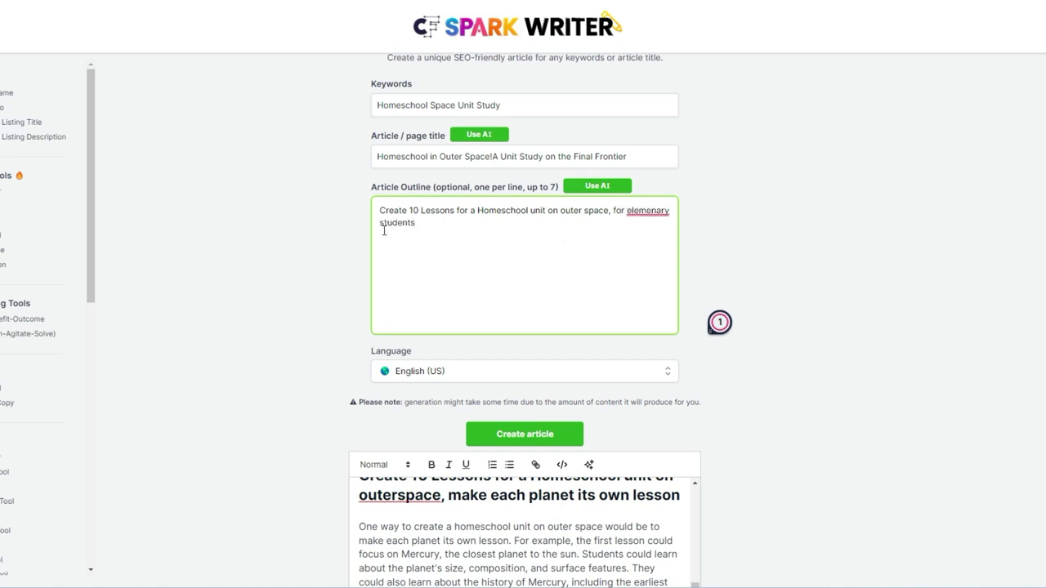
Change the outline to "Create an outline of 10 Lessons for a Homeschool unit on outer space, for elementary students" and generate the article again.
left_click(407, 211)
type("an outline of")
left_click(411, 223)
left_click(420, 255)
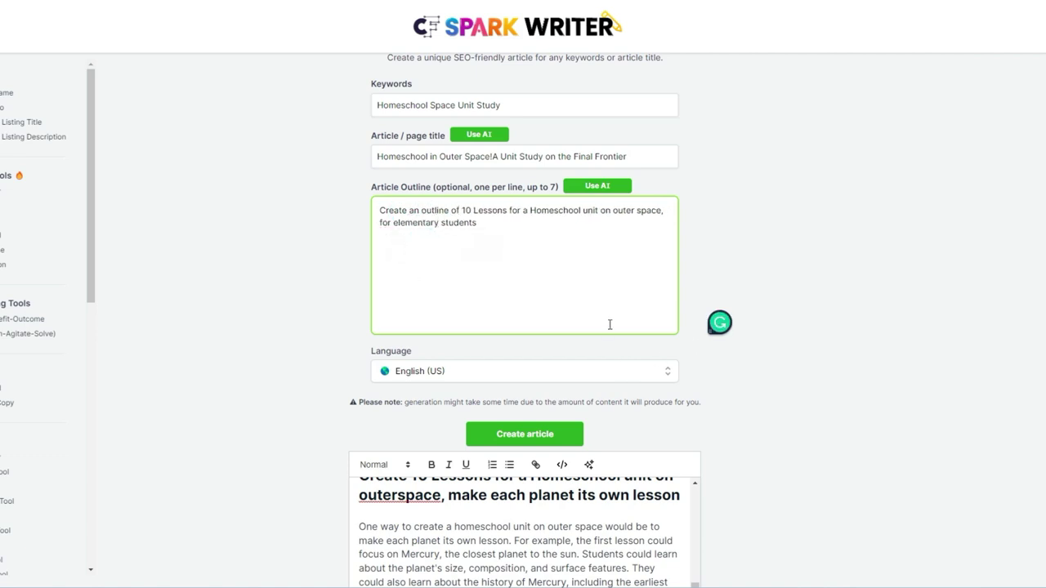
key("ctrl+Return")
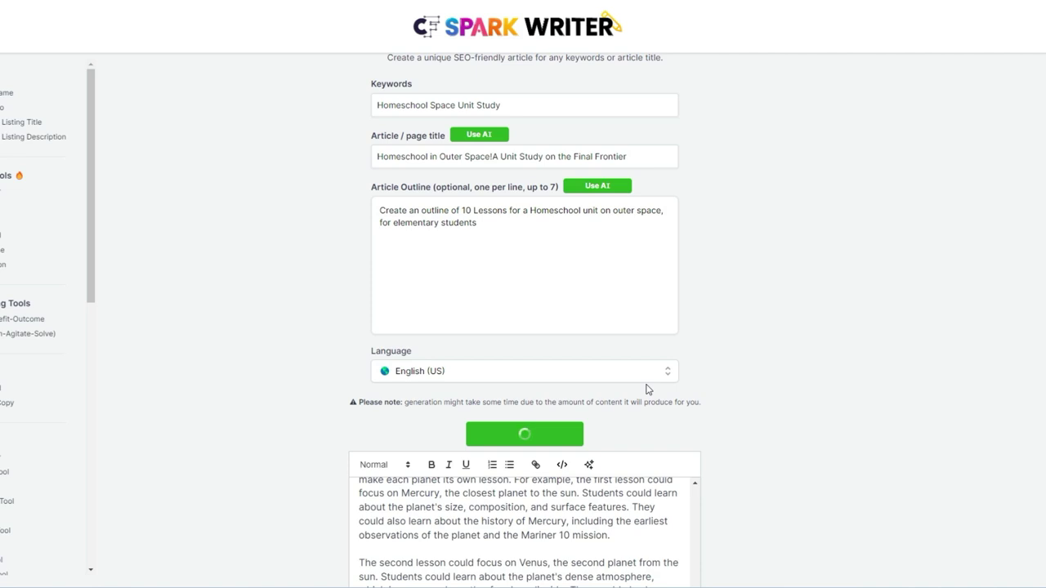
Review the ten numbered lessons in the newly generated article, from the first to the last, and return to its beginning.
scroll(460, 364, "down", 4)
scroll(460, 364, "down", 1)
scroll(460, 364, "up", 3)
left_click_drag(382, 379, 476, 377)
scroll(479, 383, "down", 1)
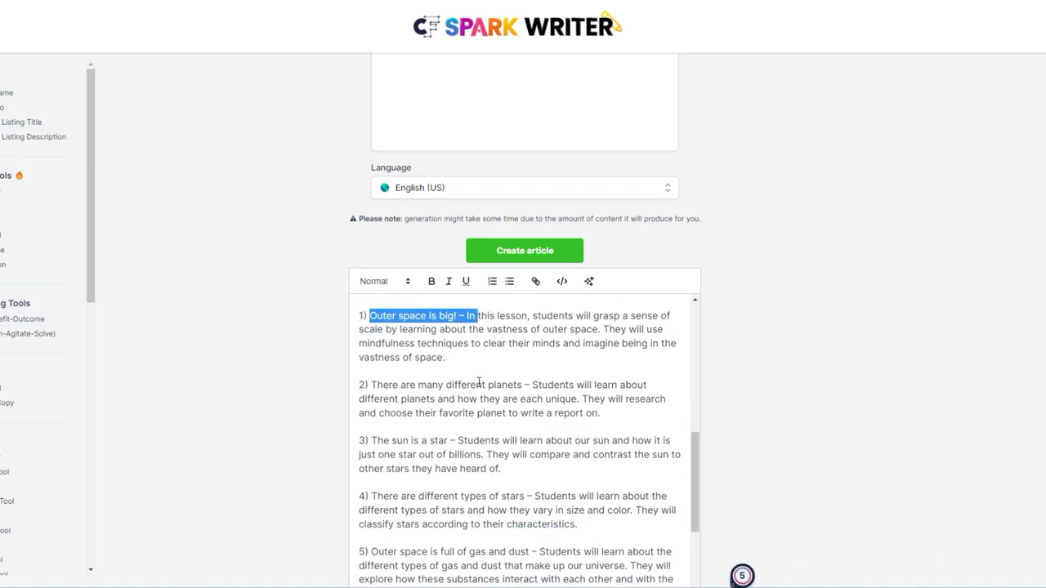
left_click_drag(381, 386, 478, 386)
left_click(409, 439)
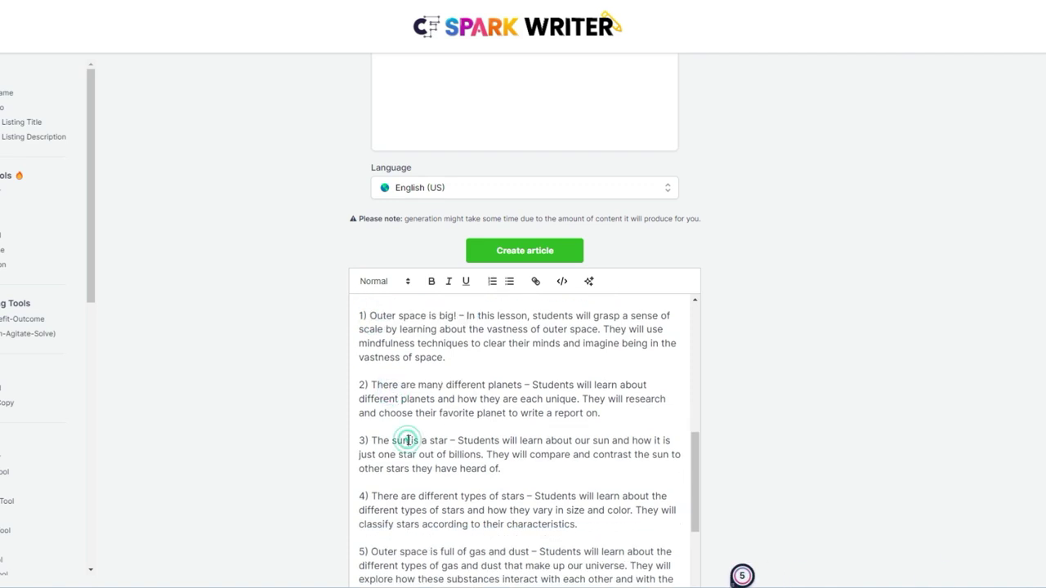
scroll(384, 433, "down", 1)
left_click_drag(395, 448, 506, 448)
scroll(505, 448, "down", 1)
left_click_drag(402, 429, 501, 442)
scroll(502, 442, "down", 1)
left_click_drag(435, 449, 514, 451)
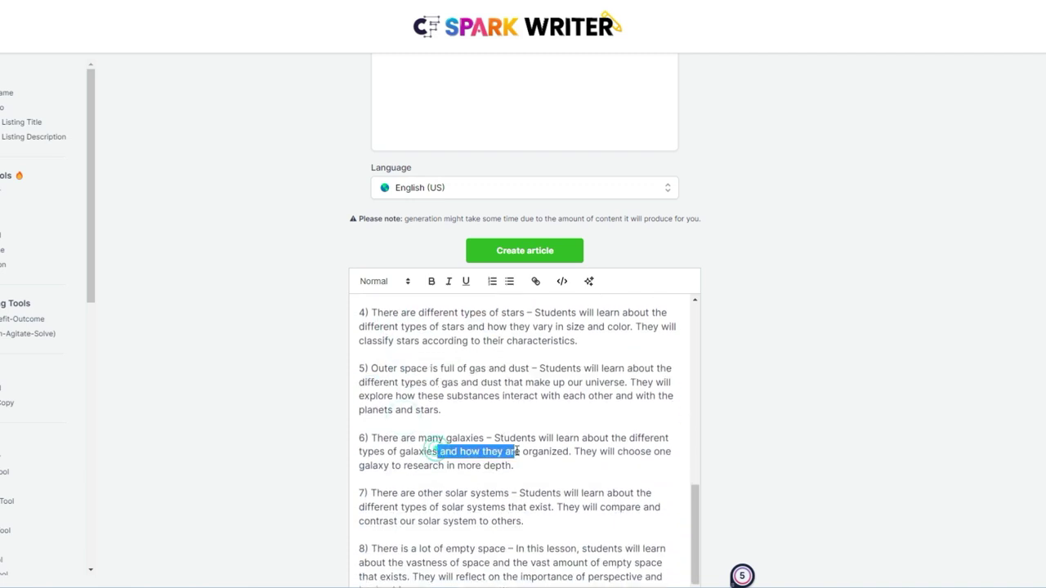
left_click_drag(480, 506, 536, 507)
scroll(536, 507, "down", 1)
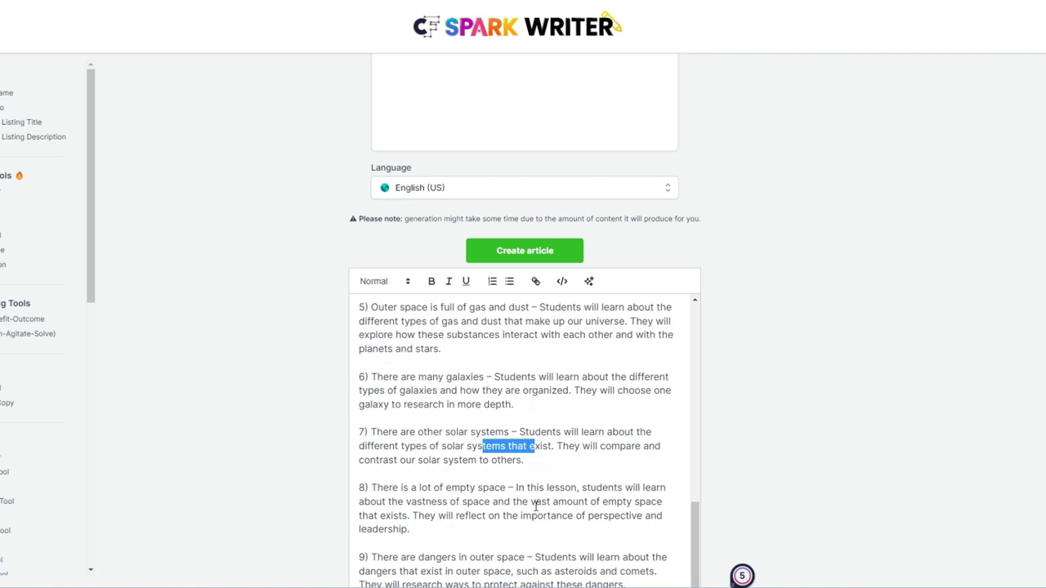
scroll(601, 493, "down", 3)
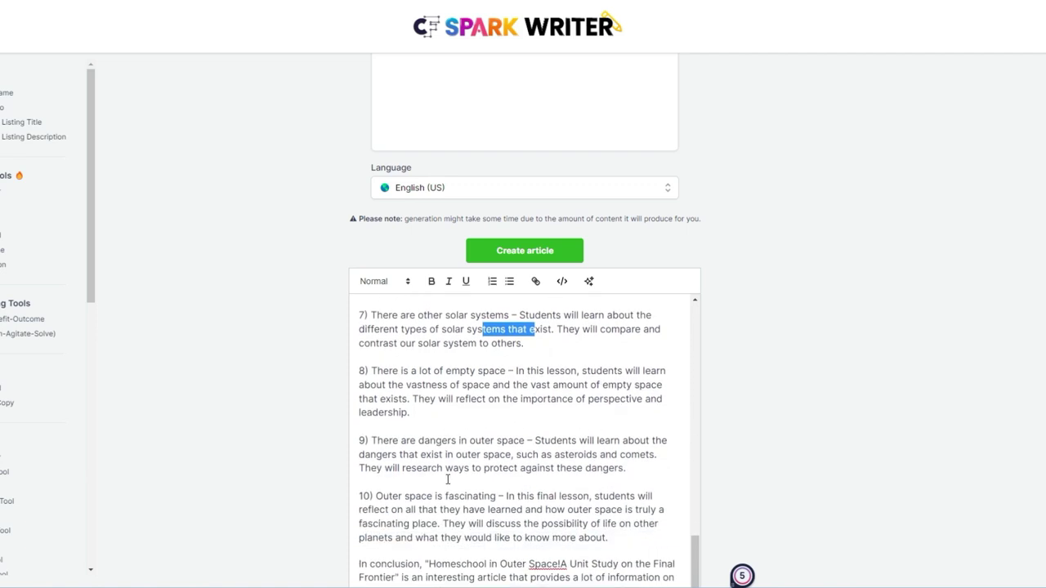
scroll(498, 424, "up", 2)
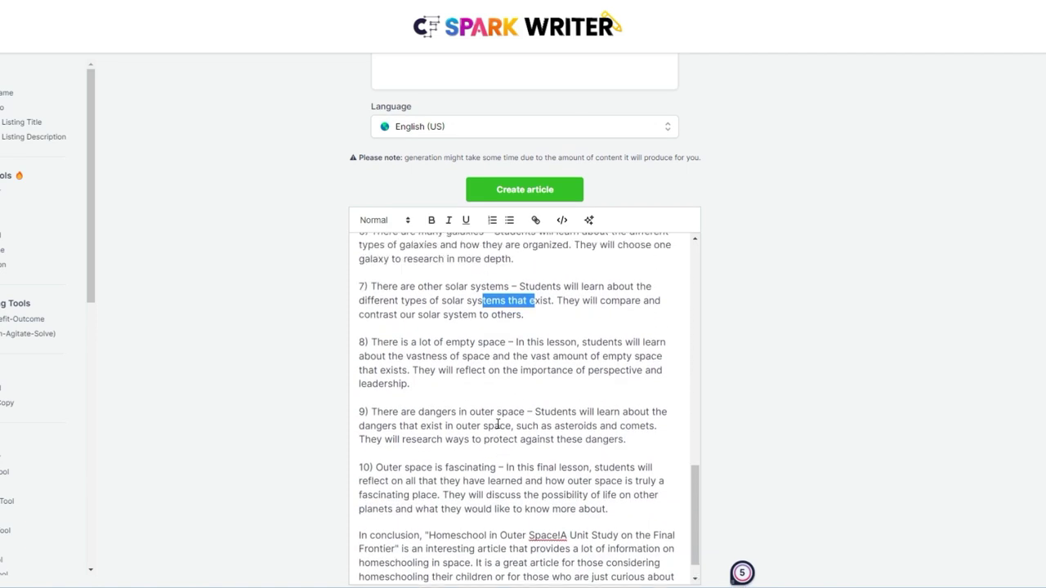
scroll(497, 424, "up", 10)
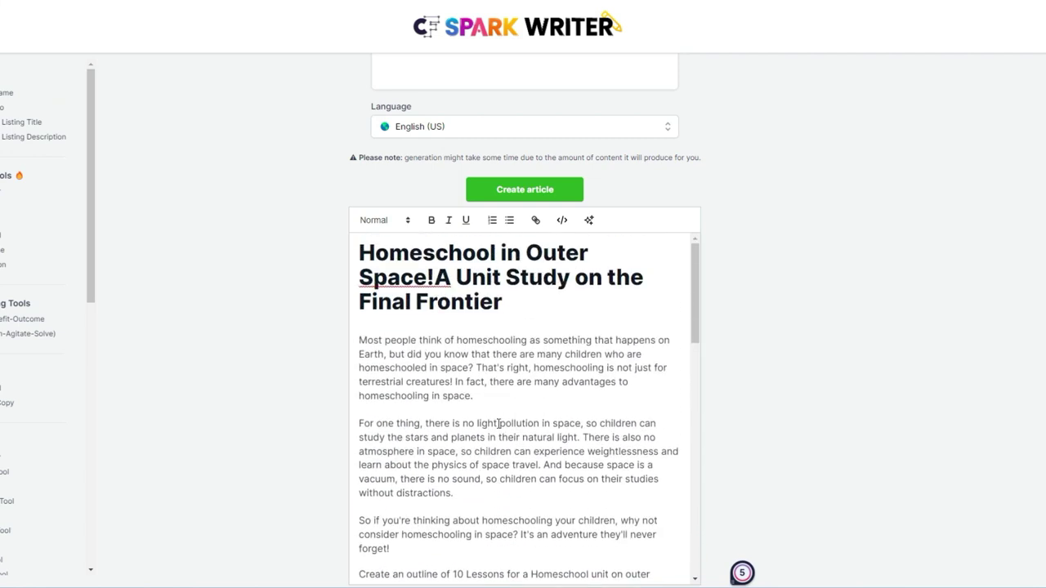
scroll(362, 409, "up", 3)
scroll(362, 411, "up", 1)
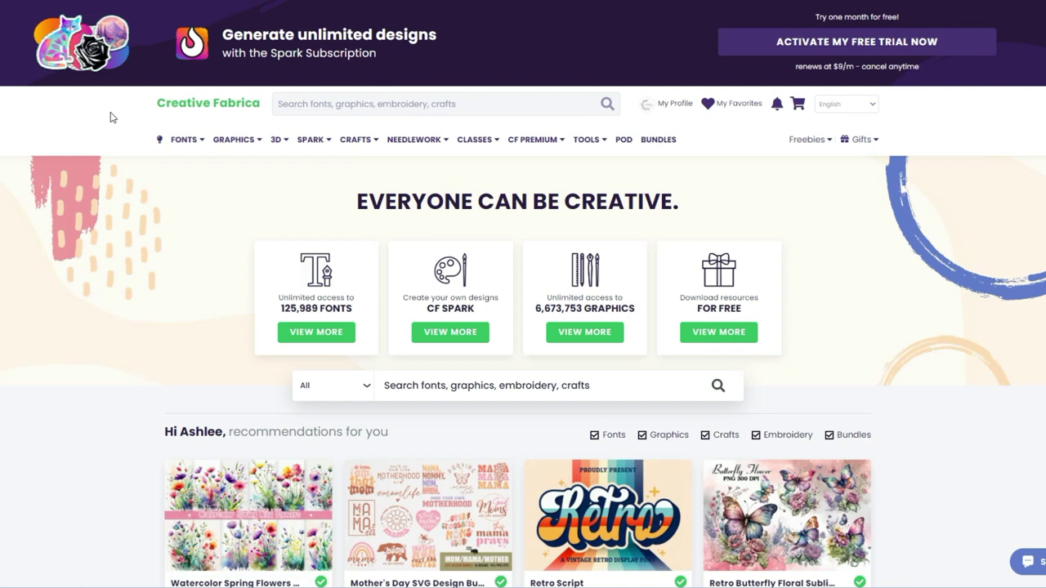
Switch to the Creative Fabrica marketplace, search for "watercolor space" and browse the graphics found.
left_click(310, 107)
type("watercolor space")
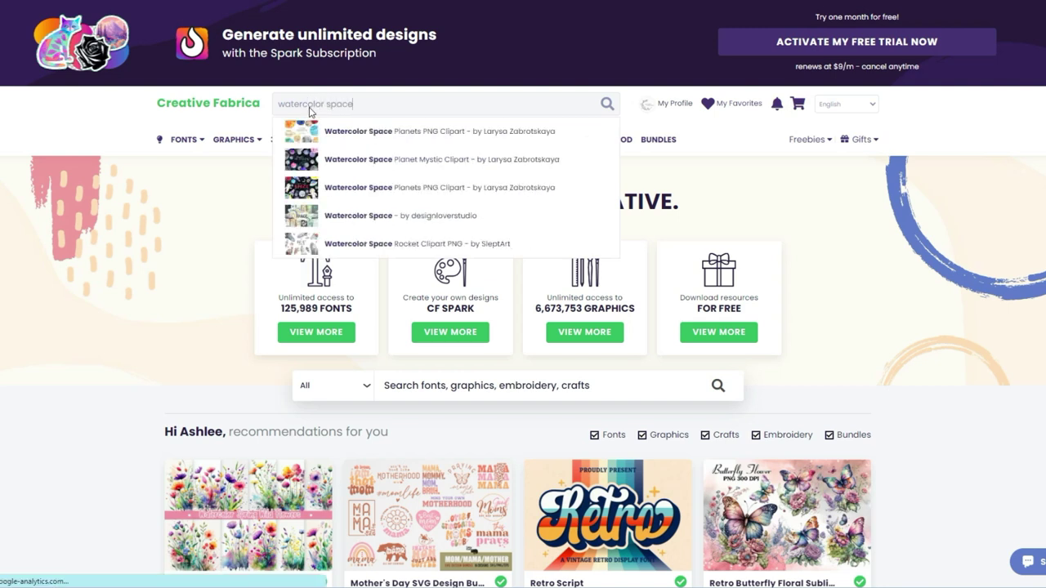
key("Return")
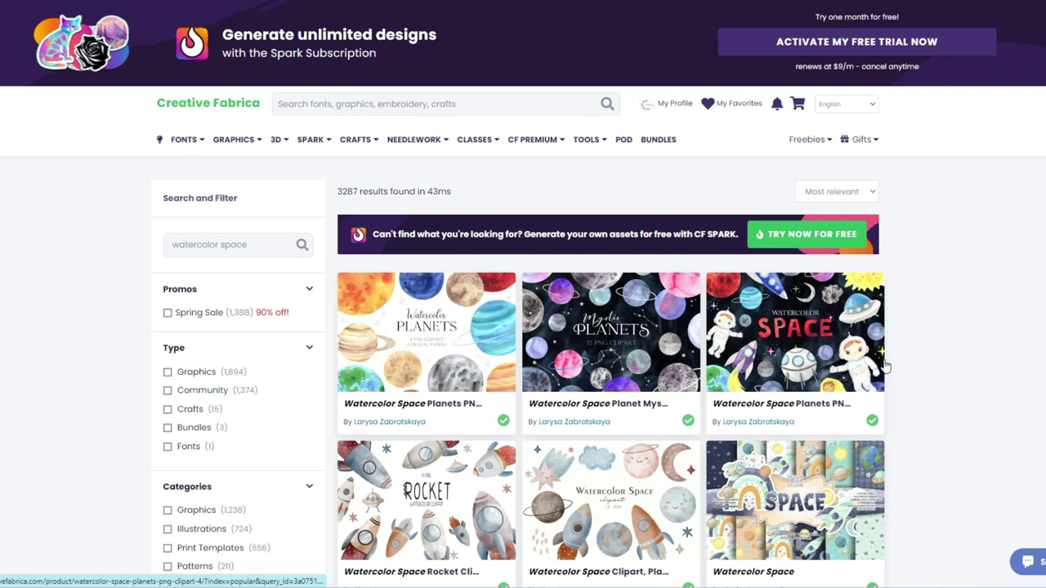
scroll(923, 340, "down", 1)
scroll(923, 340, "down", 1)
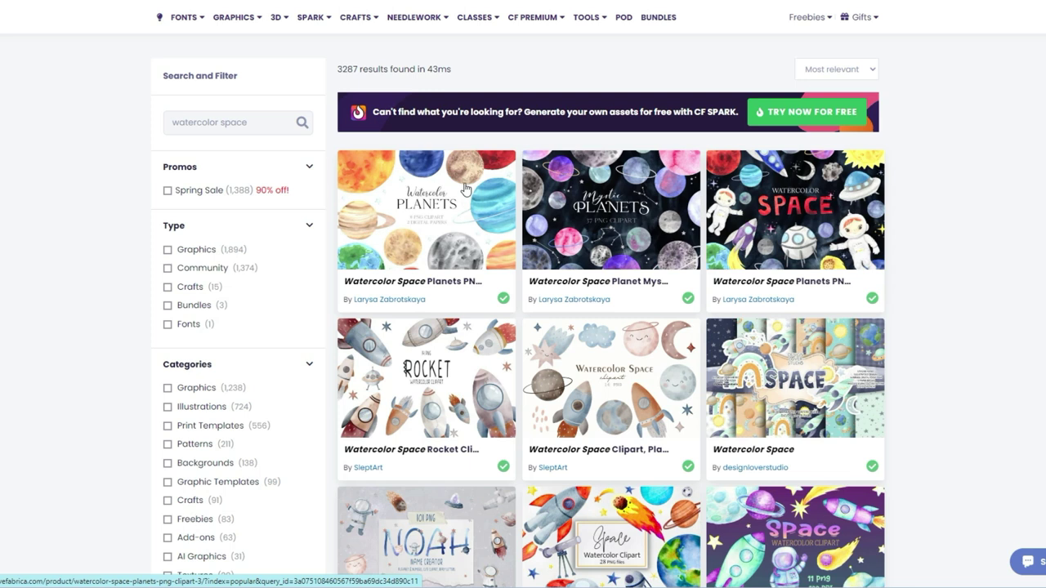
scroll(465, 189, "down", 4)
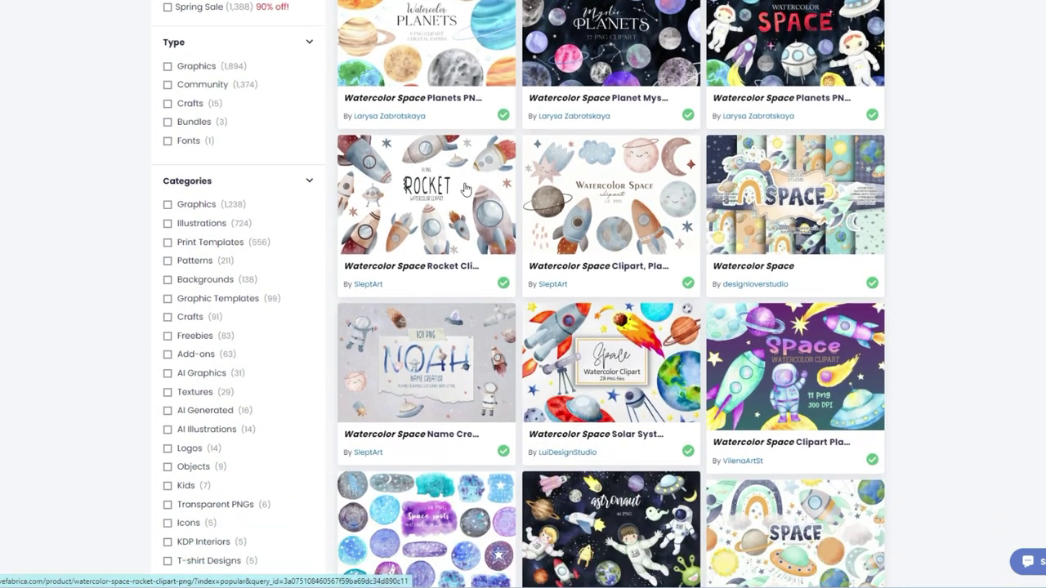
scroll(795, 367, "down", 1)
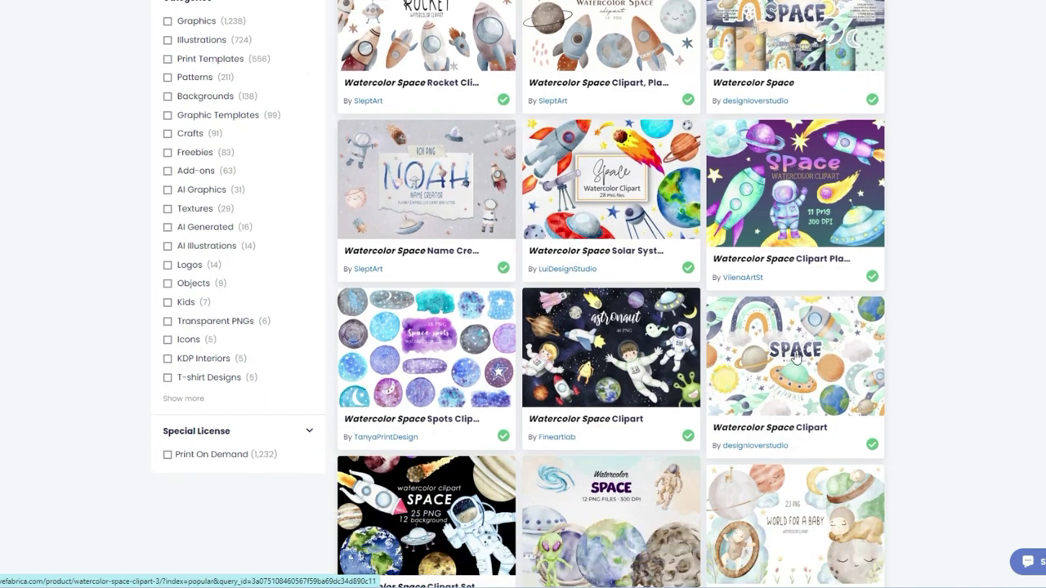
scroll(795, 355, "down", 2)
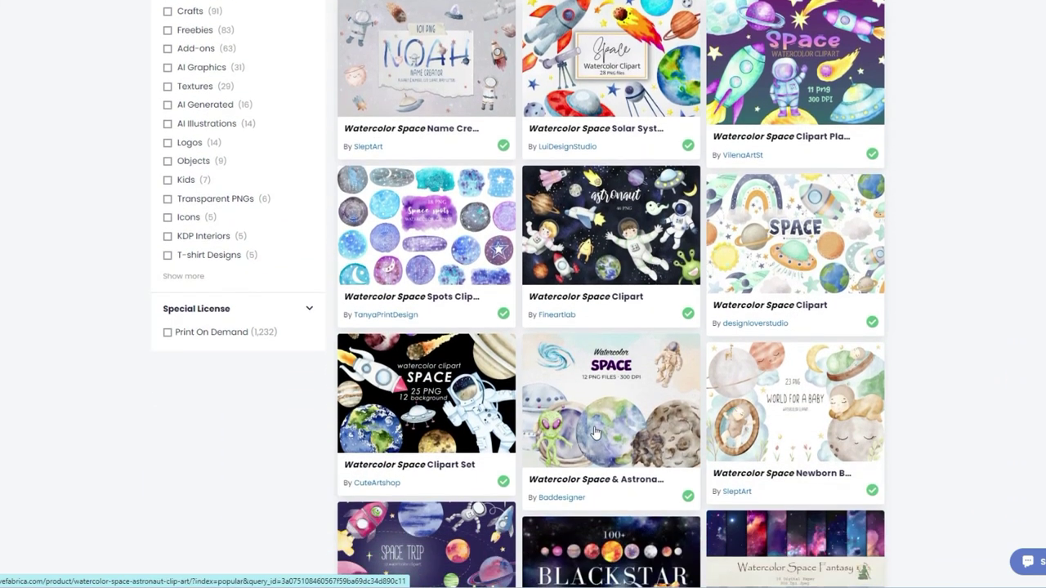
scroll(596, 432, "down", 5)
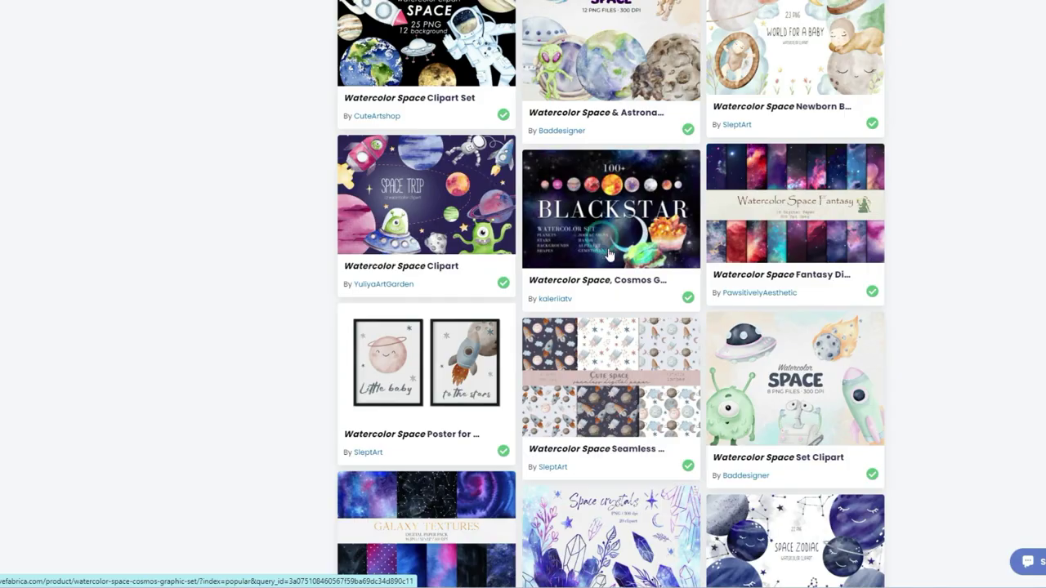
Open the Watercolor Space, Cosmos Graphic Set and look through its preview images, including the zodiac signs and watercolor minerals.
left_click(610, 253)
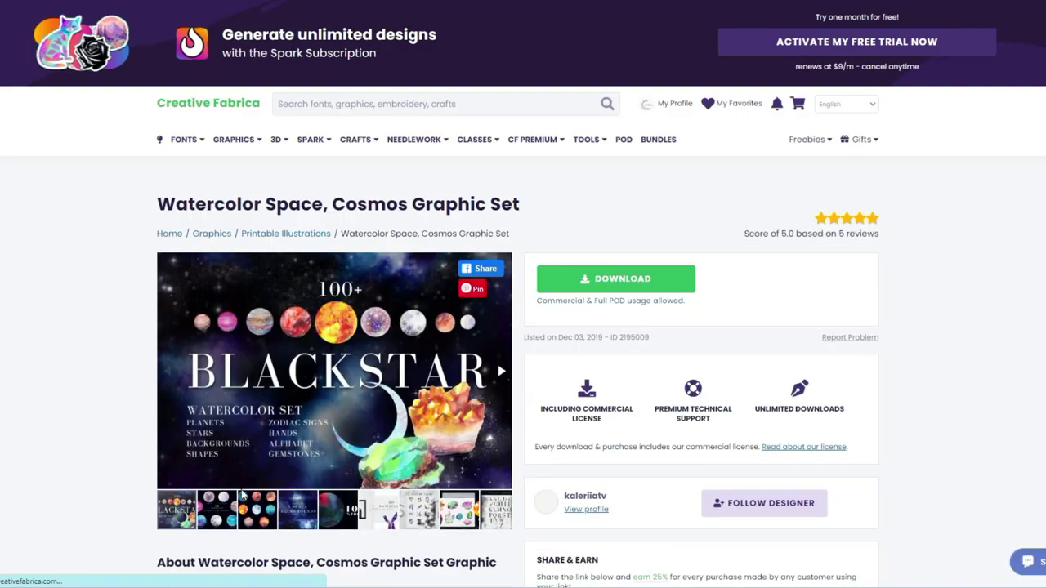
left_click(239, 520)
left_click(298, 523)
left_click(330, 525)
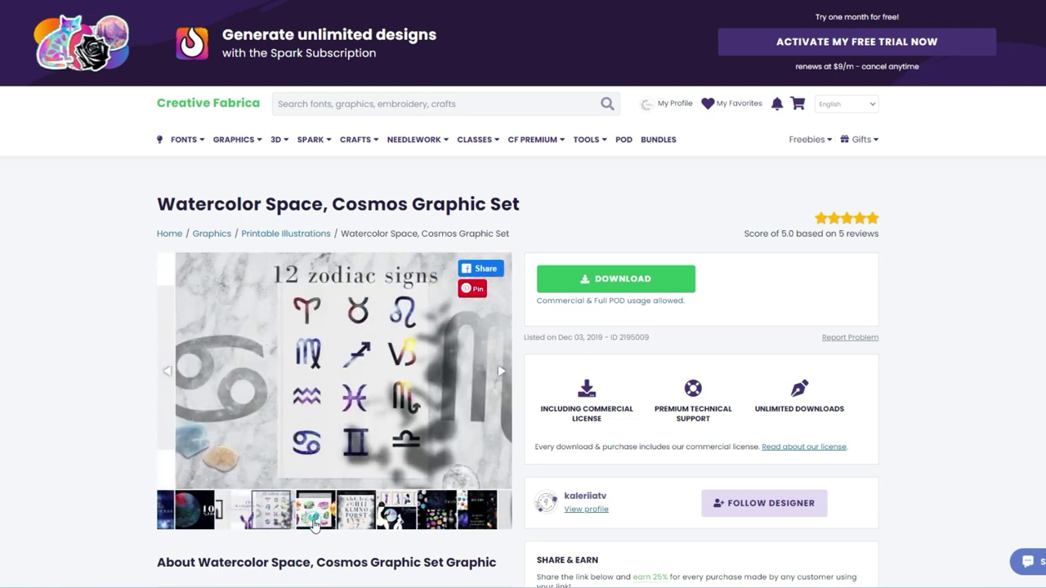
left_click(333, 525)
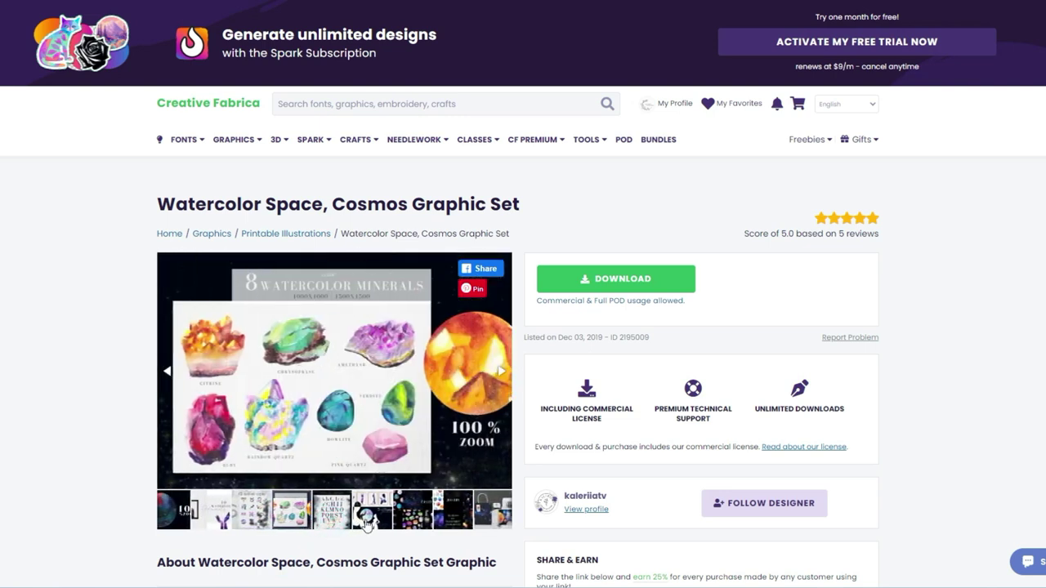
left_click(368, 521)
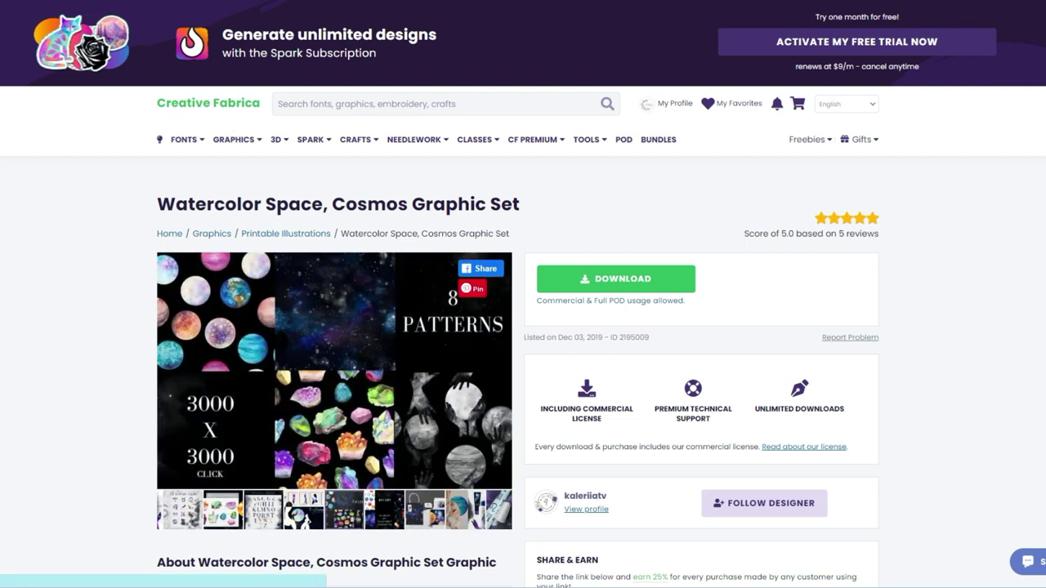
Return to the "watercolor space" results and examine more clipart sets, backgrounds and patterns further down the list.
scroll(564, 253, "down", 2)
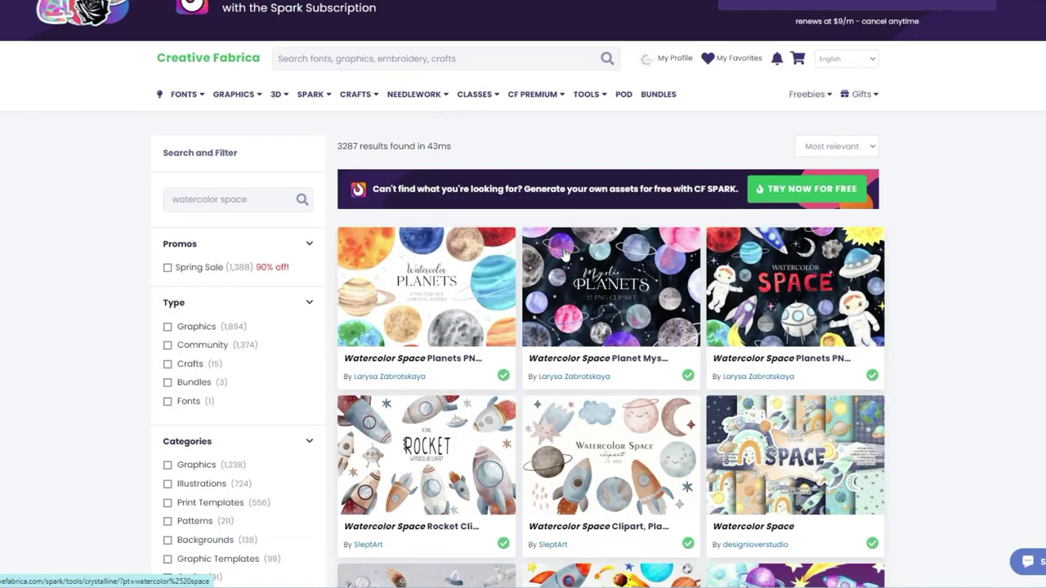
scroll(586, 309, "down", 2)
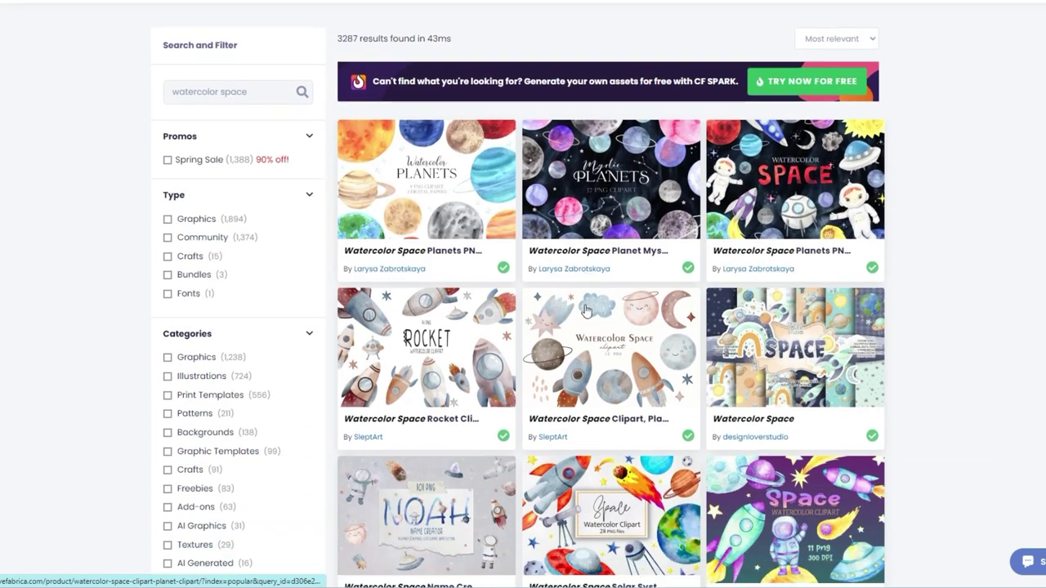
scroll(585, 309, "down", 5)
scroll(630, 293, "down", 5)
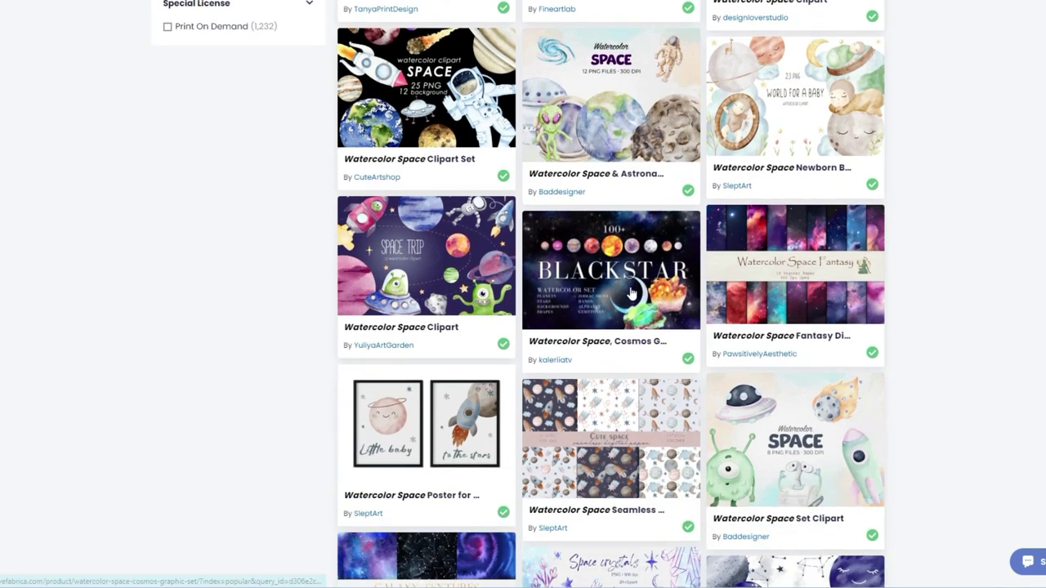
scroll(630, 293, "down", 3)
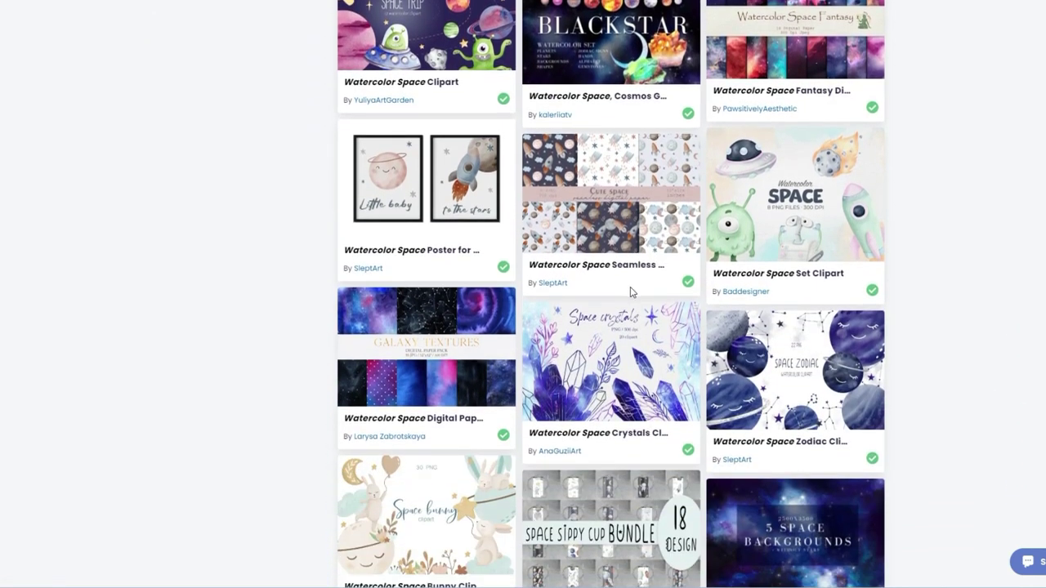
scroll(630, 292, "down", 4)
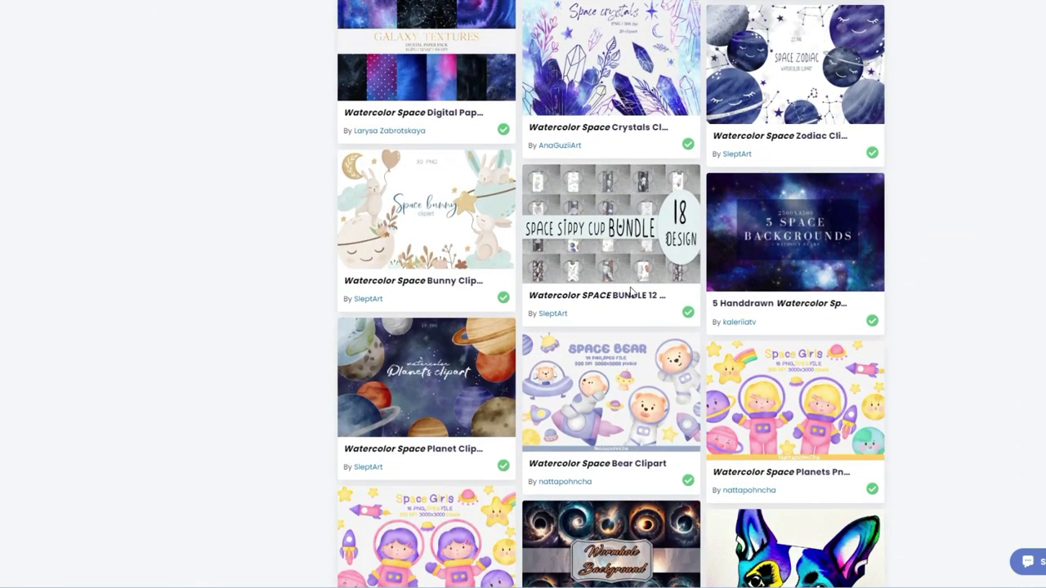
scroll(630, 293, "down", 3)
scroll(630, 293, "down", 3)
scroll(631, 293, "up", 2)
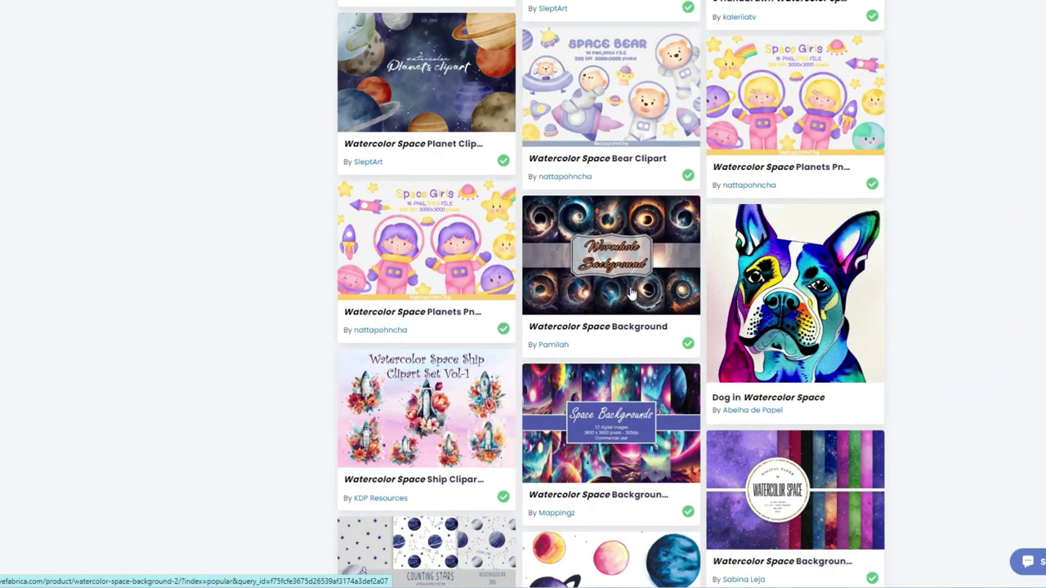
scroll(630, 292, "down", 8)
scroll(630, 293, "down", 5)
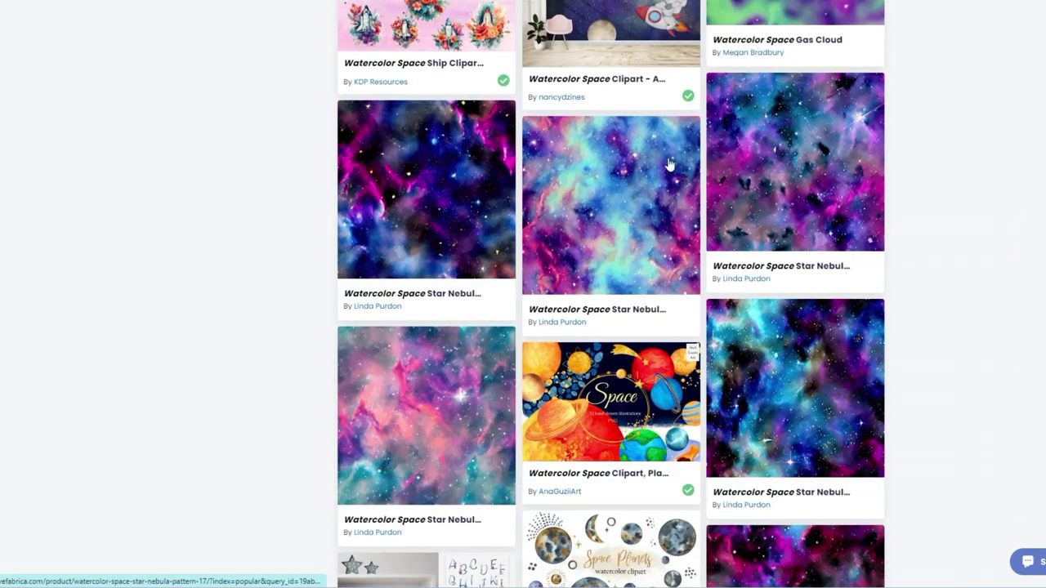
scroll(815, 339, "down", 5)
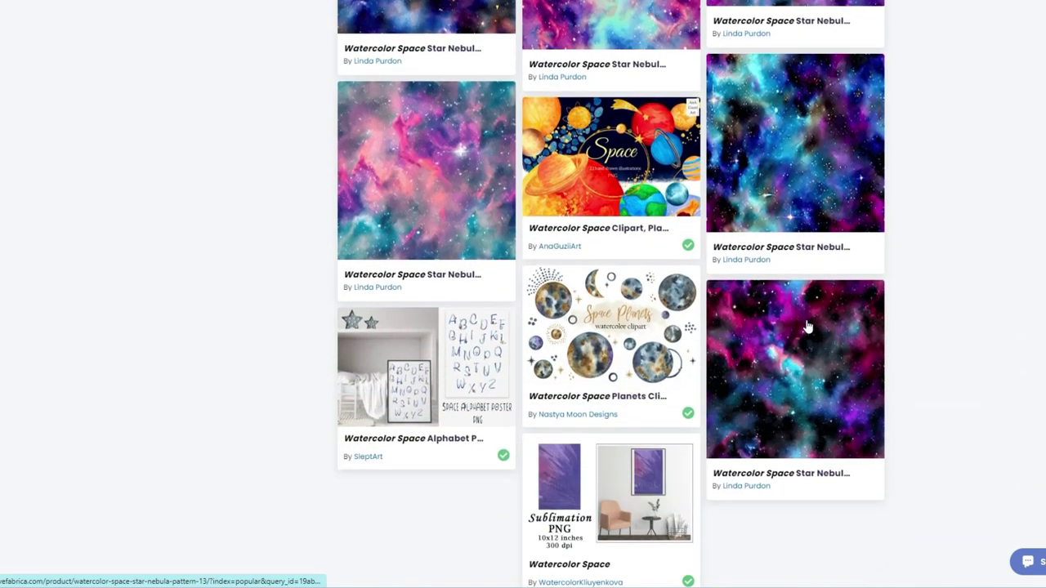
scroll(807, 327, "down", 5)
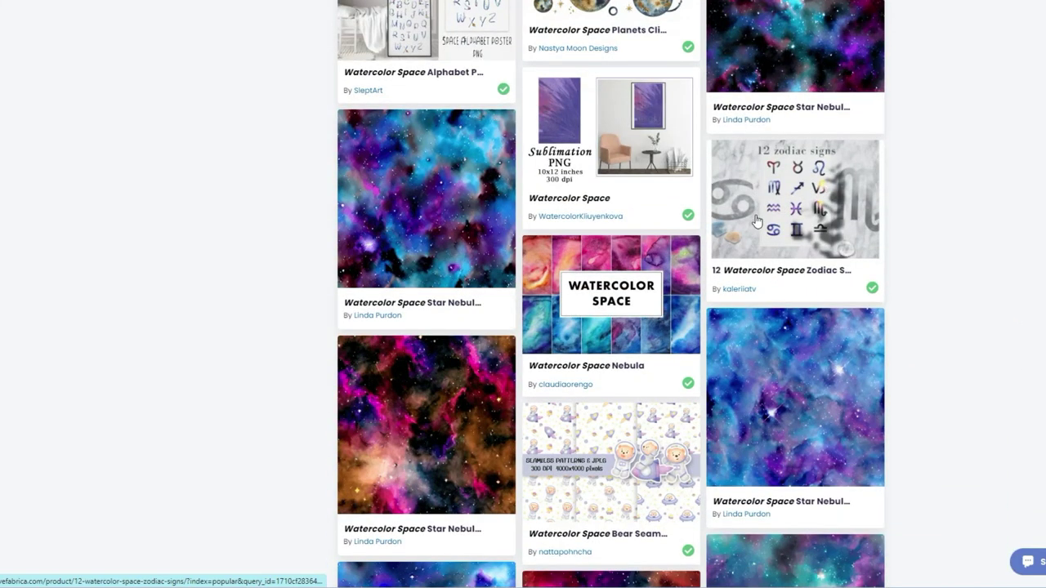
scroll(752, 223, "down", 8)
scroll(614, 287, "up", 8)
scroll(614, 288, "down", 10)
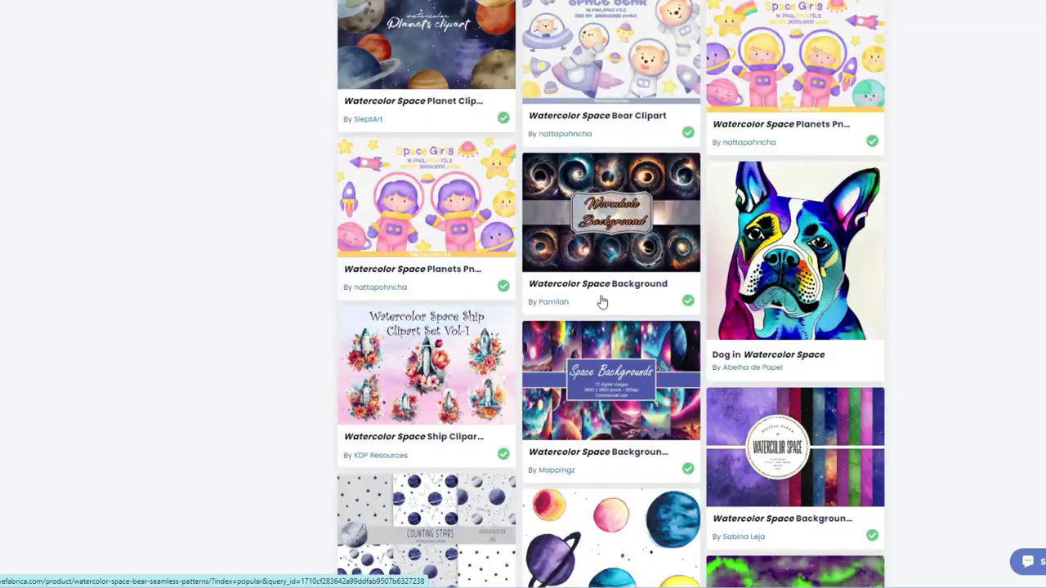
Open the Watercolor Space Planet Clipart PNG product, view its labelled planets preview and download the set.
scroll(600, 303, "up", 1)
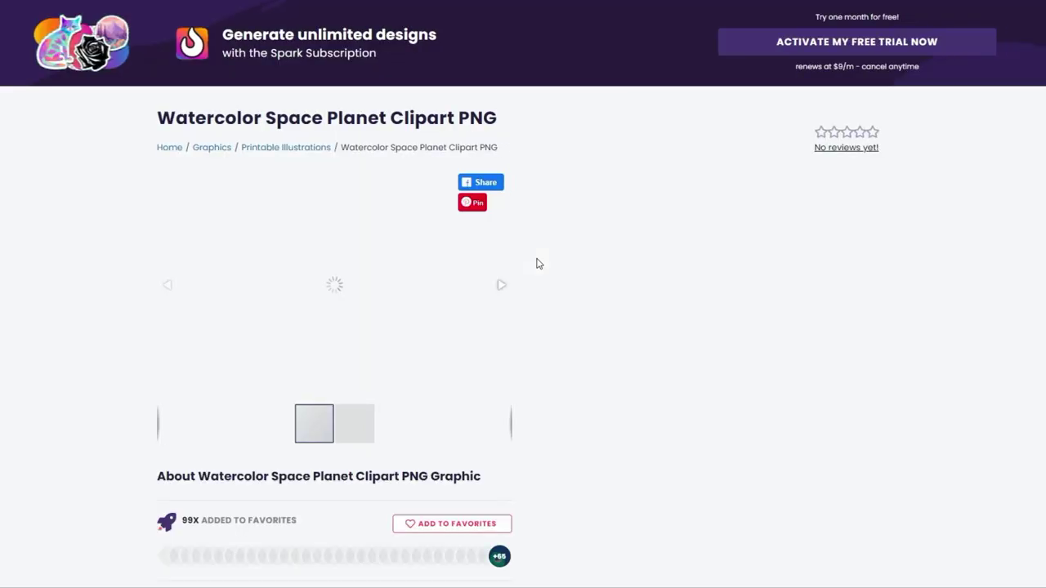
scroll(507, 294, "down", 1)
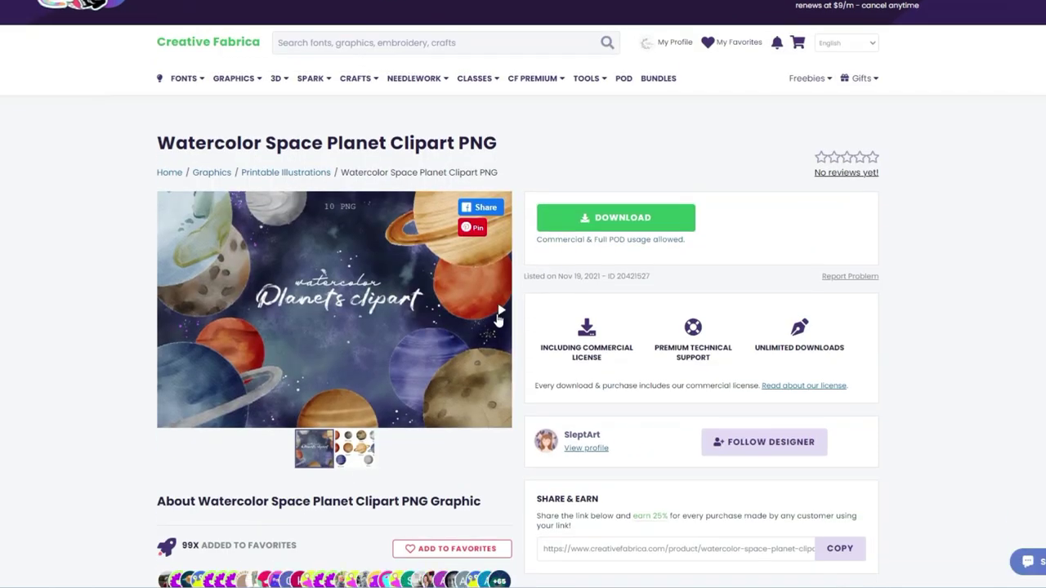
left_click(499, 316)
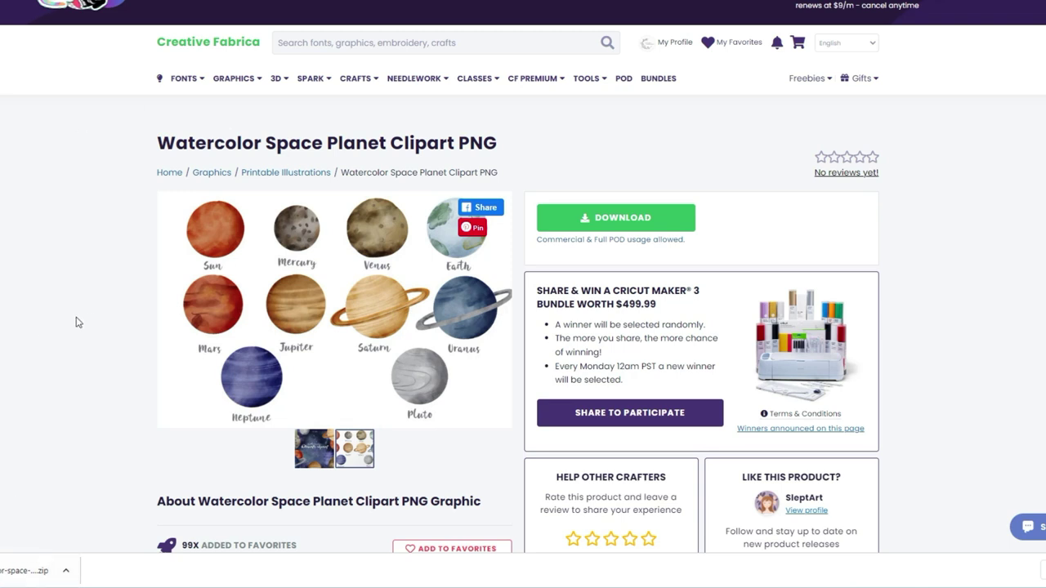
Look through the planet clipart's description, the designer's other products and the related items, and return to the start of the page.
scroll(402, 238, "down", 3)
scroll(278, 214, "down", 6)
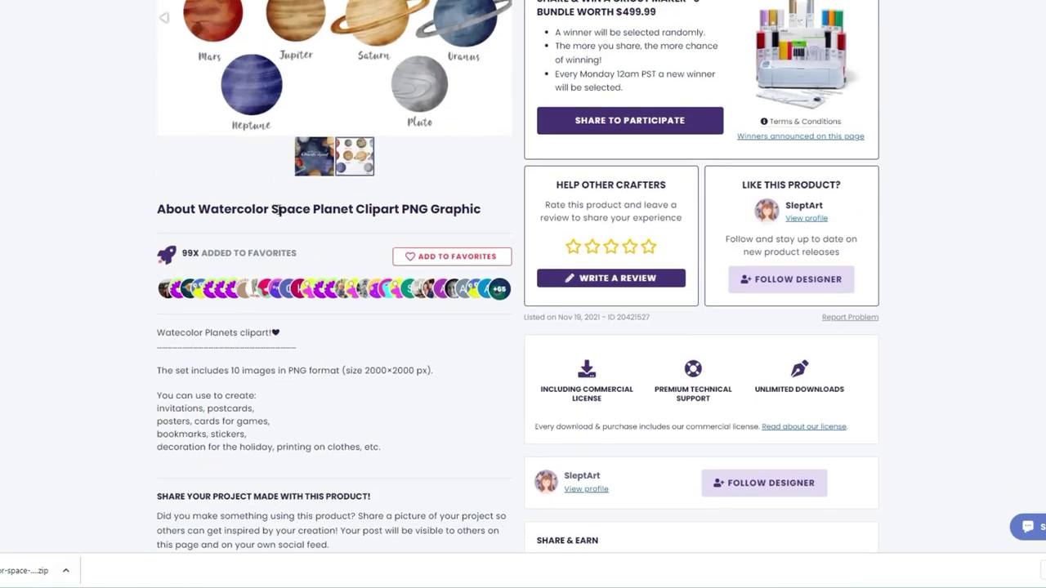
scroll(277, 214, "down", 3)
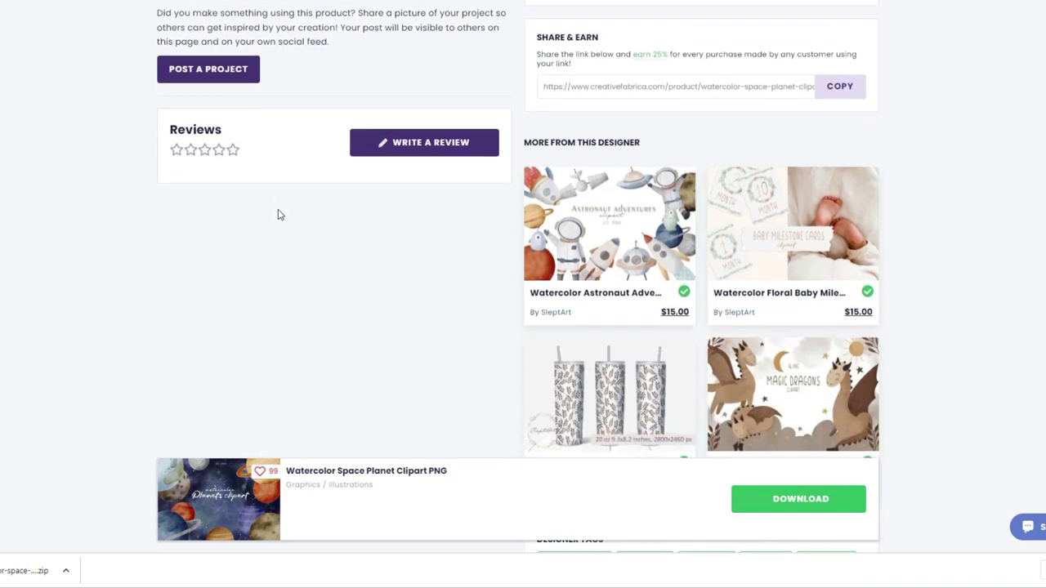
scroll(278, 214, "up", 1)
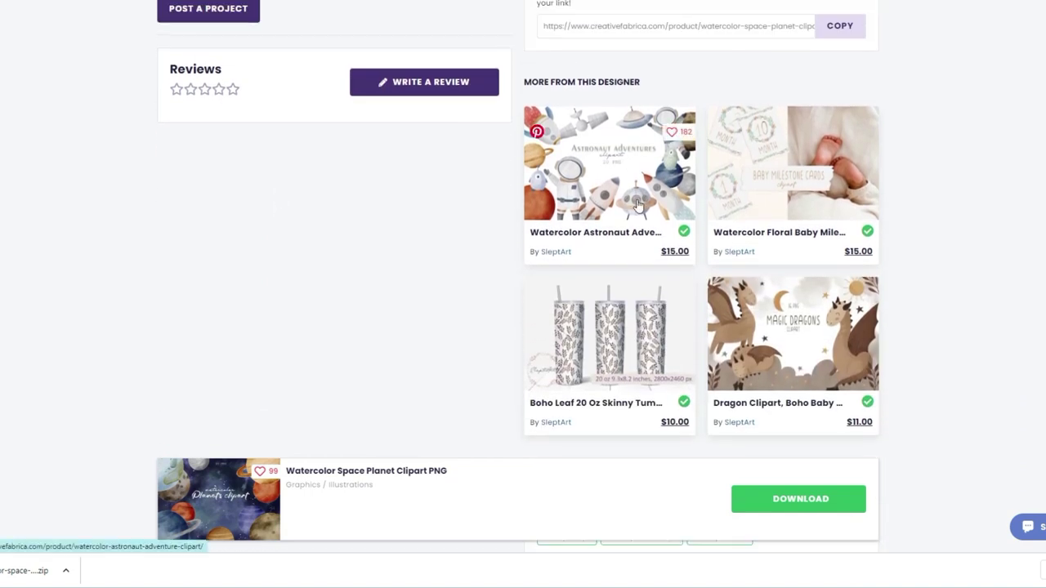
scroll(688, 218, "down", 3)
scroll(902, 259, "down", 3)
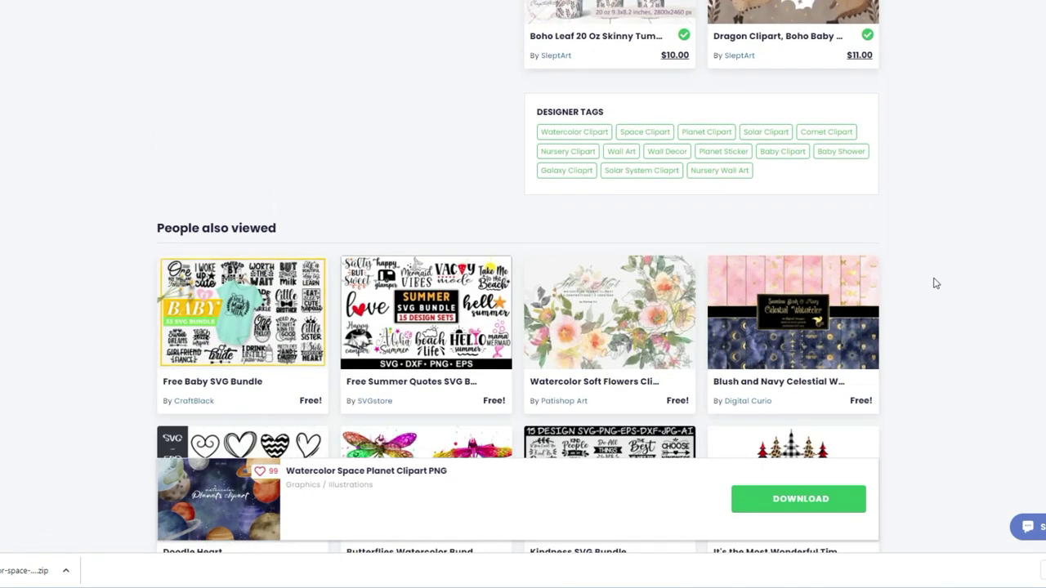
scroll(951, 310, "up", 15)
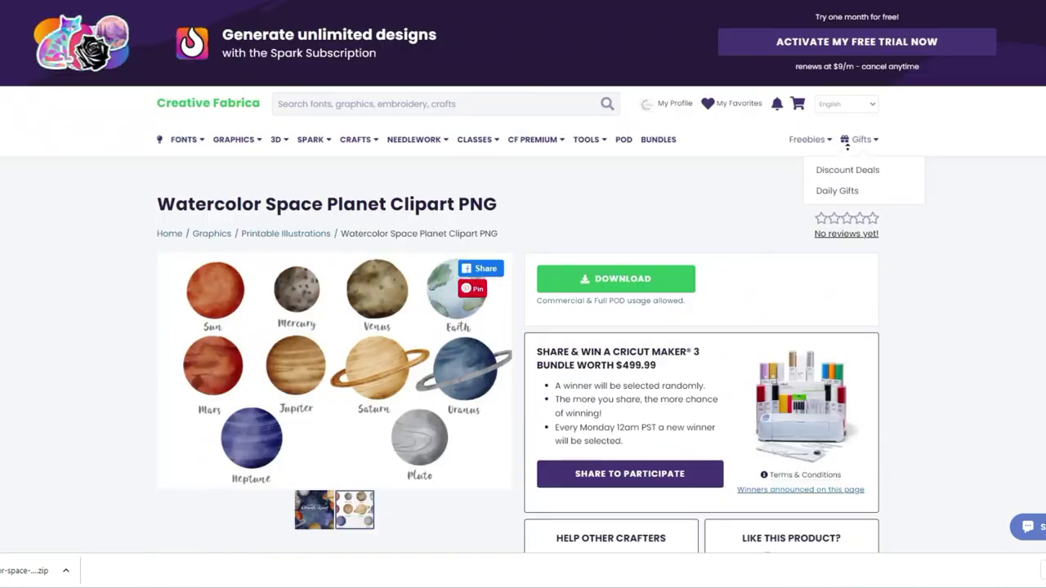
Search the marketplace for "space font".
left_click(308, 114)
type("space fo")
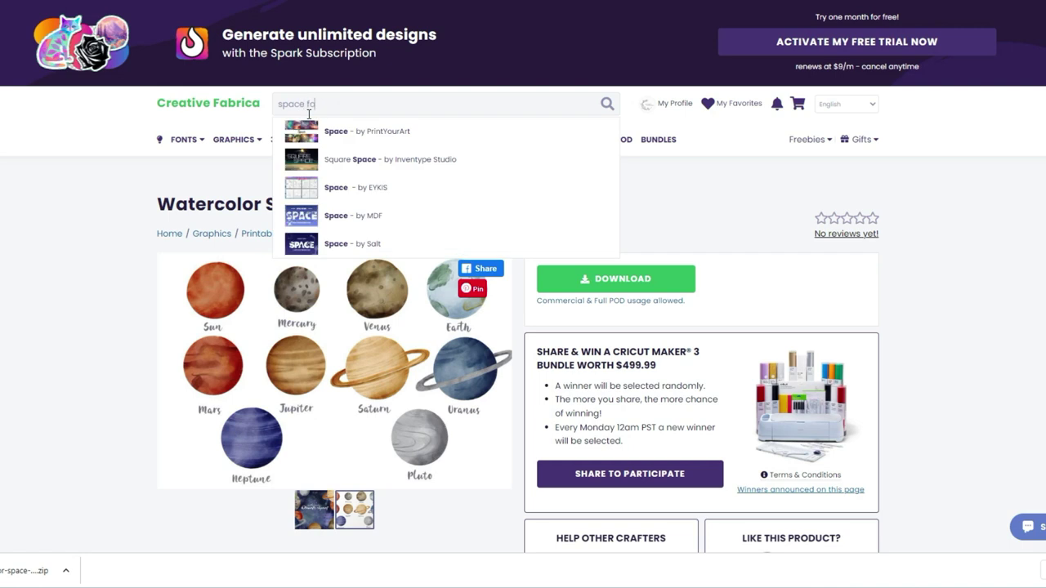
type("nt")
key("Return")
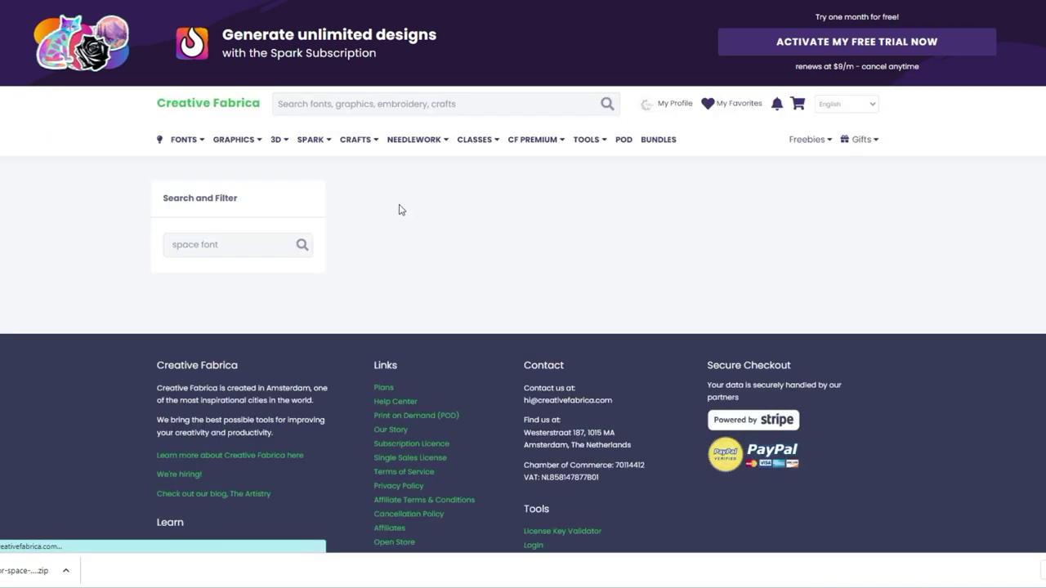
Browse the "space font" results for a playful space-themed font, past the logos and embroidery alphabets.
scroll(399, 210, "down", 2)
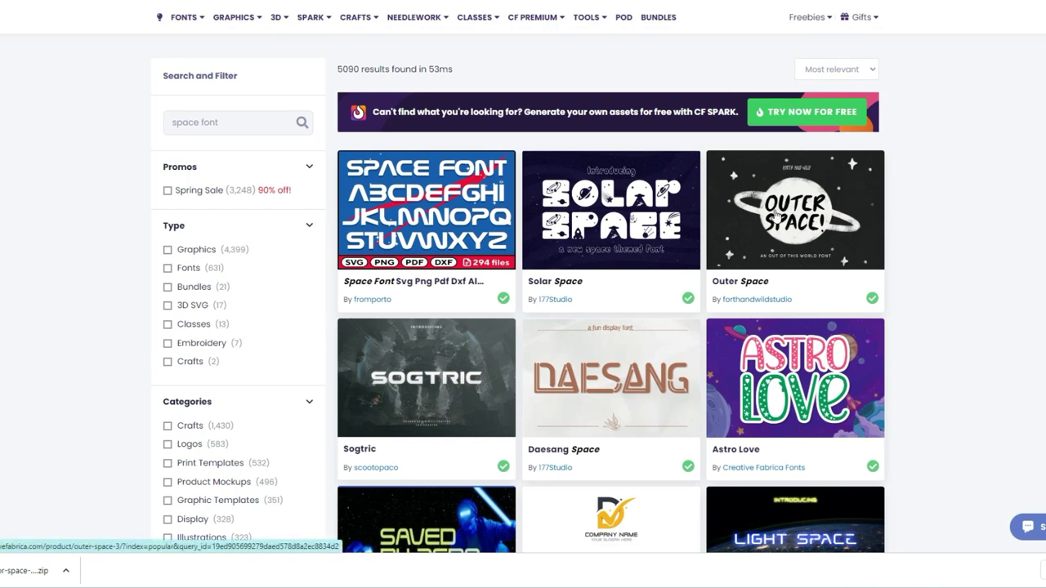
scroll(445, 225, "down", 1)
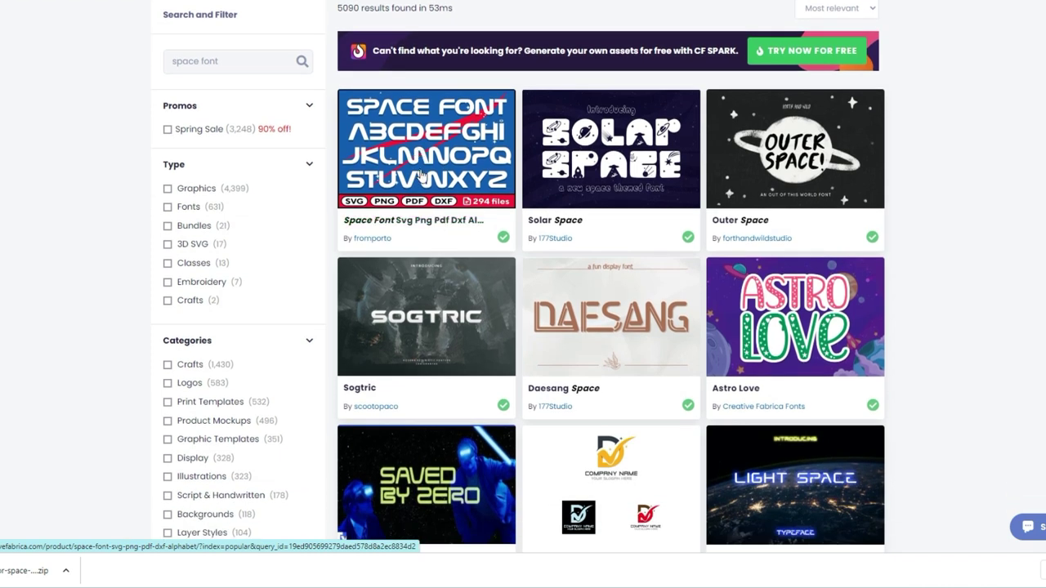
scroll(608, 155, "down", 3)
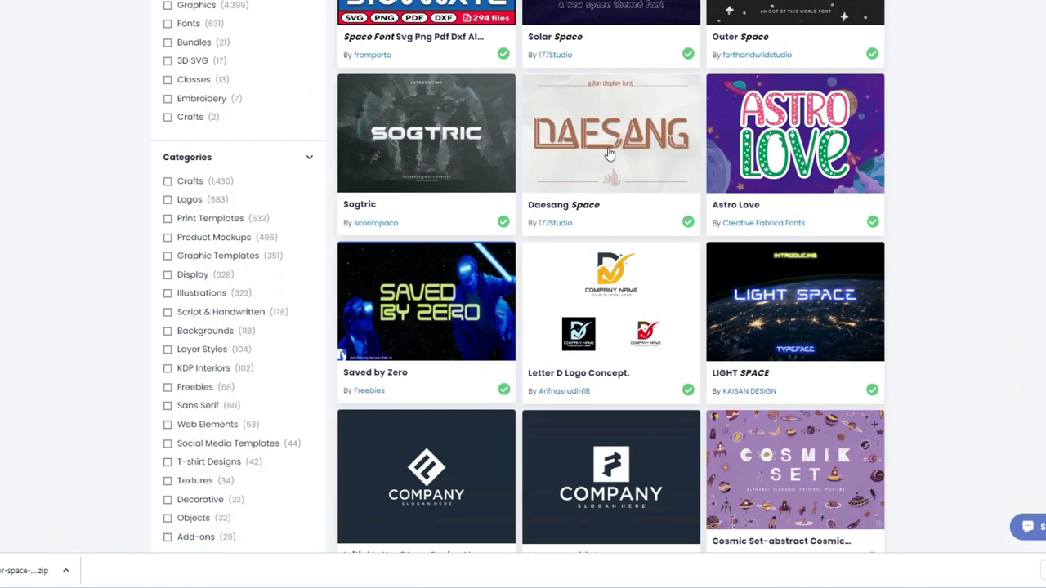
scroll(612, 151, "down", 2)
scroll(799, 355, "down", 2)
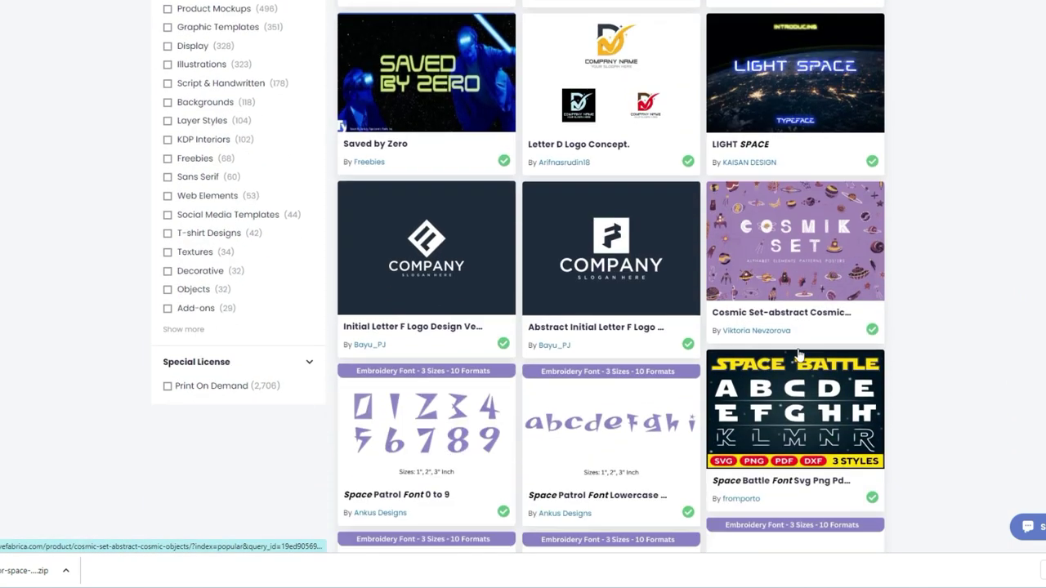
scroll(799, 355, "down", 3)
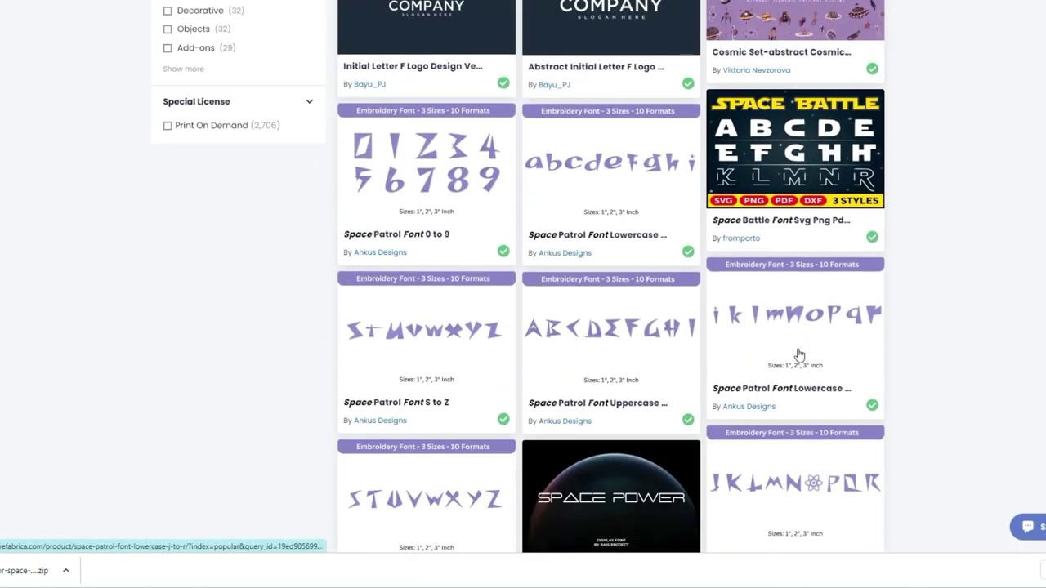
scroll(799, 355, "down", 4)
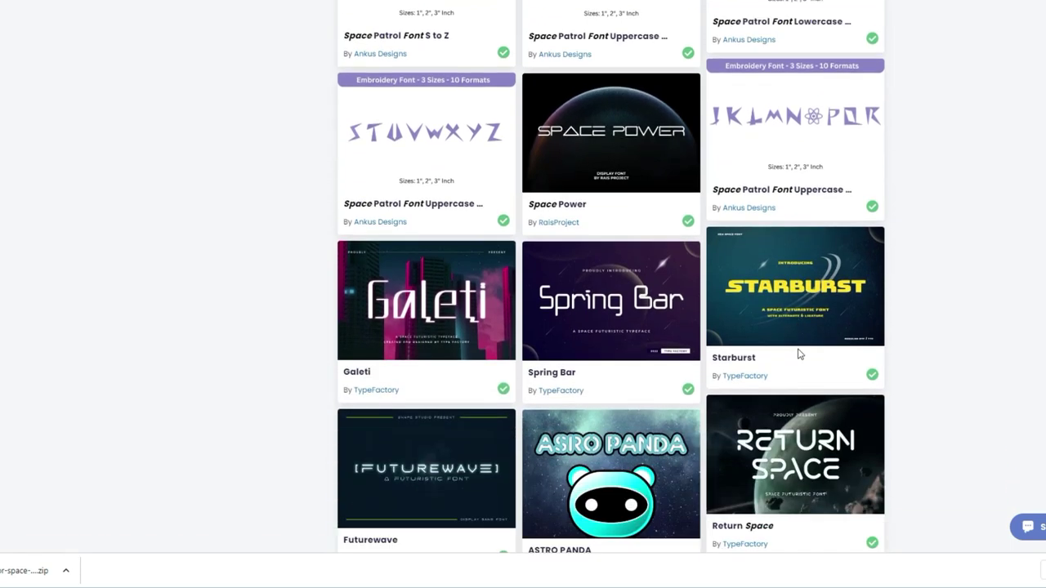
scroll(799, 356, "down", 1)
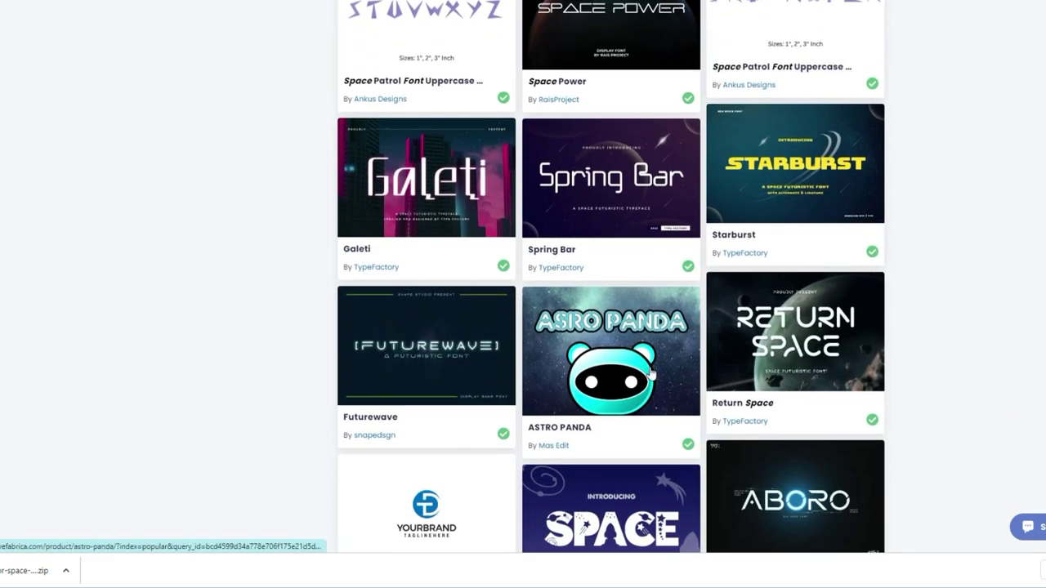
scroll(651, 373, "down", 2)
Open the Space Font by Salt and Pepper Fonts and download it.
left_click(626, 377)
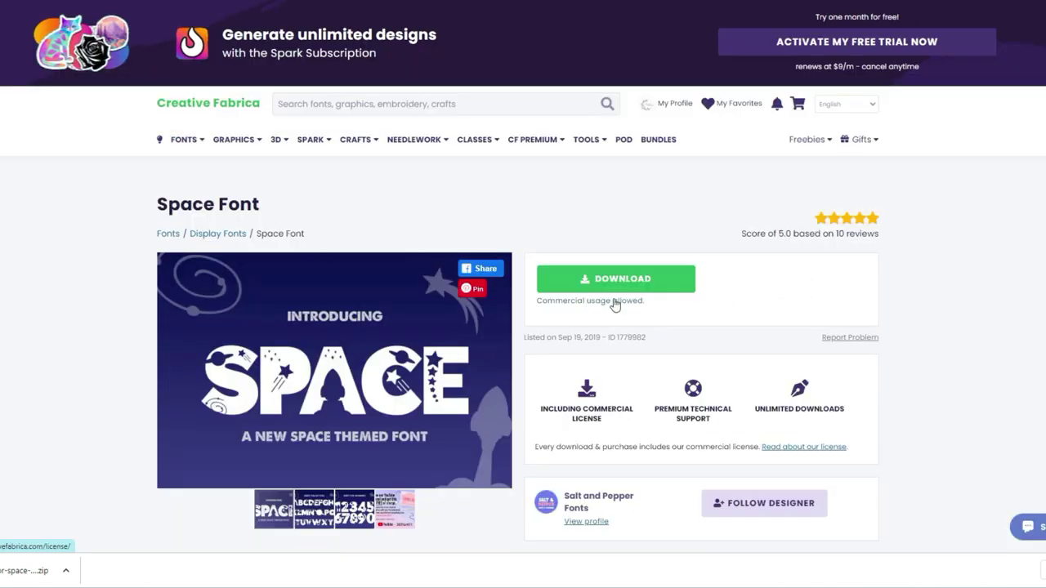
scroll(614, 305, "down", 2)
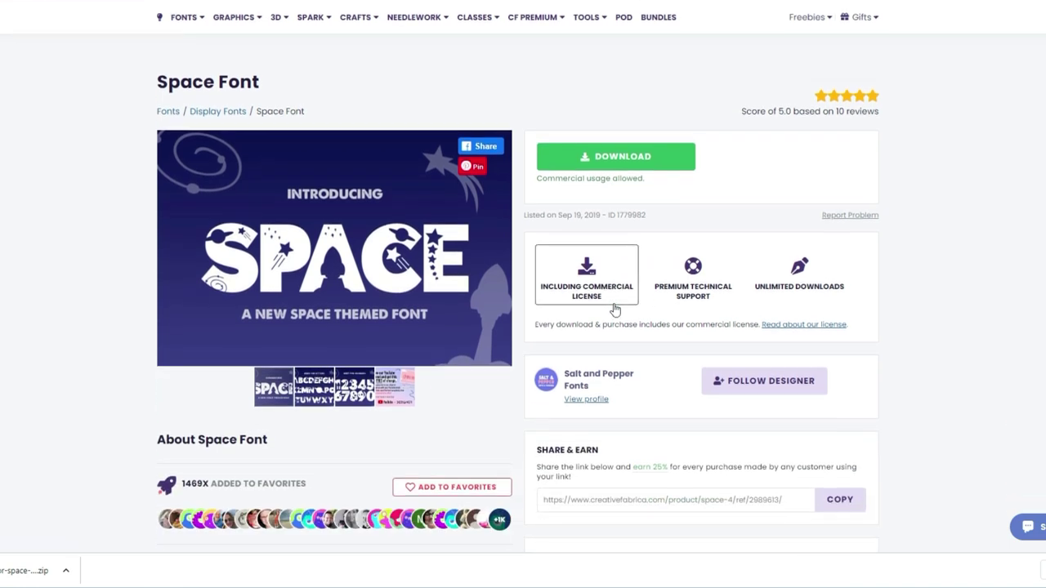
left_click(600, 164)
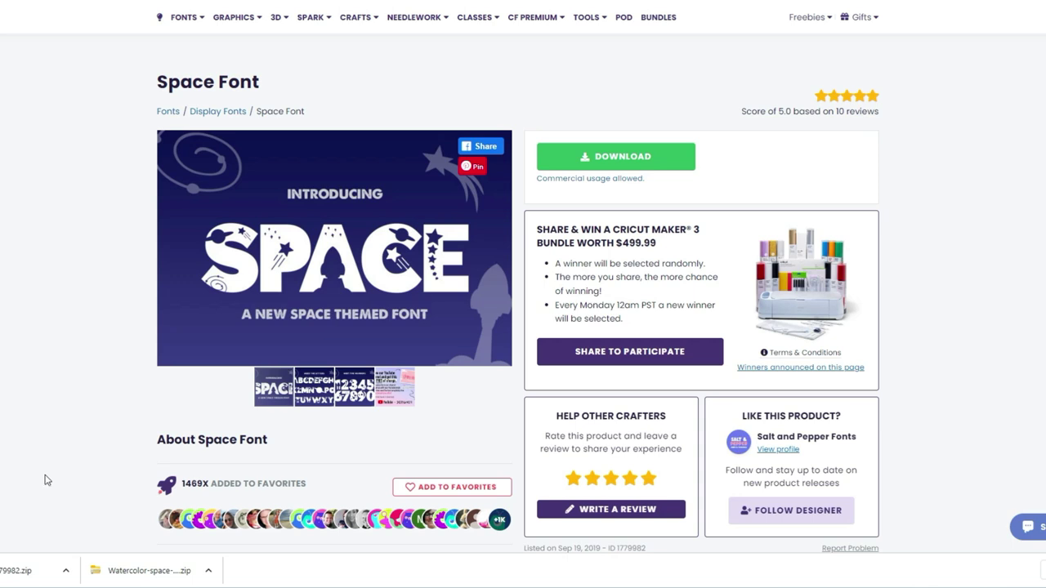
Look through the Space Font's preview images, including its letters and numbers, and return to the first one.
left_click(319, 391)
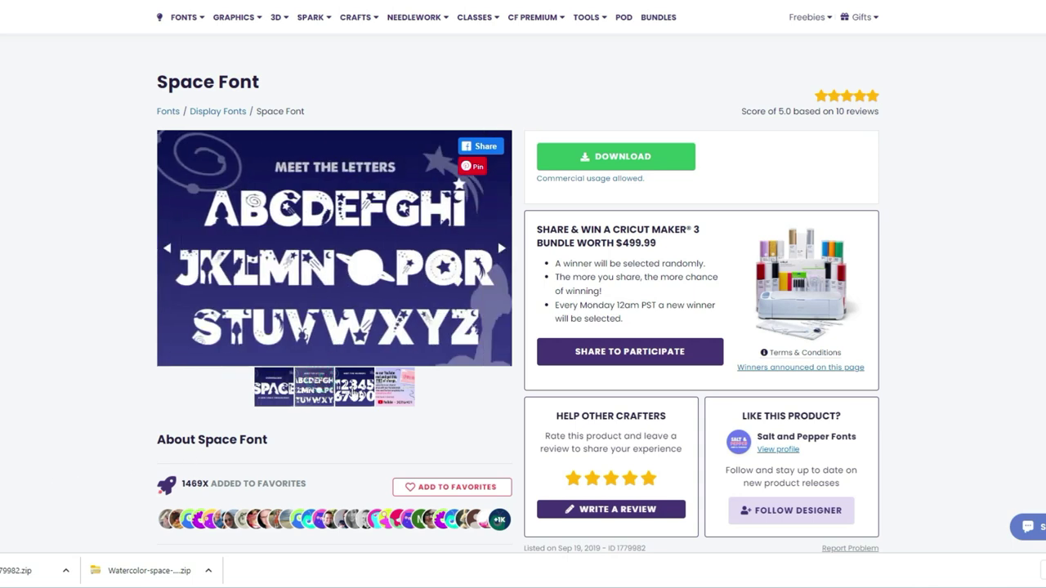
left_click(353, 393)
left_click(404, 393)
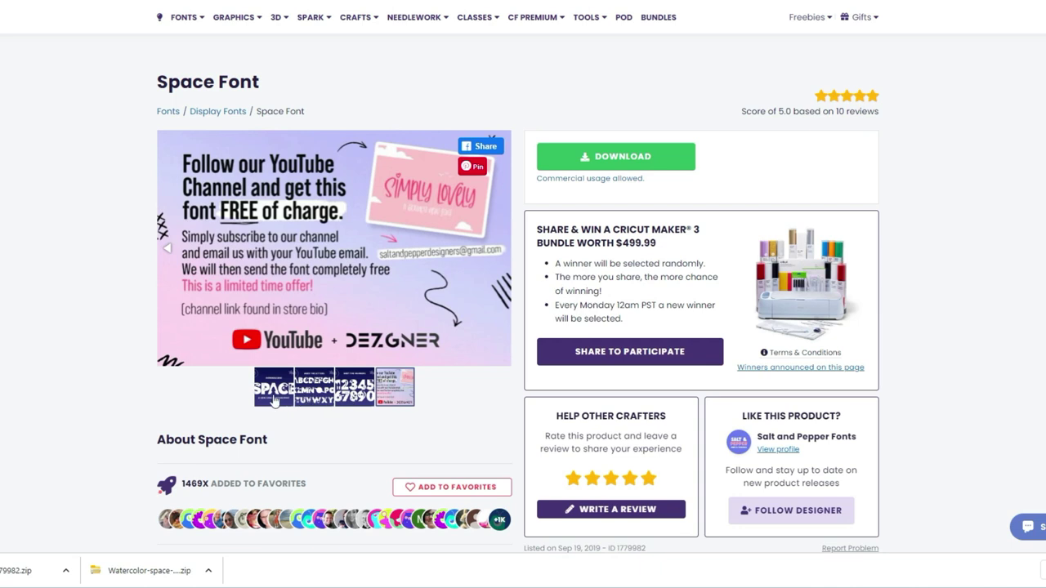
left_click(275, 396)
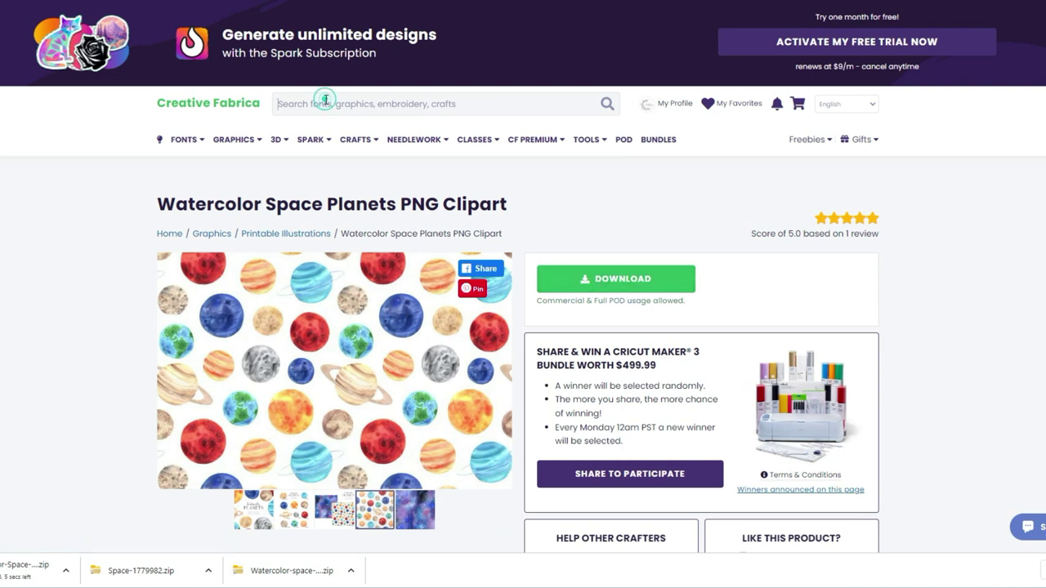
Search the marketplace for "space activity" and look through the first coloring pages and activity books listed.
type("space activity")
key("Return")
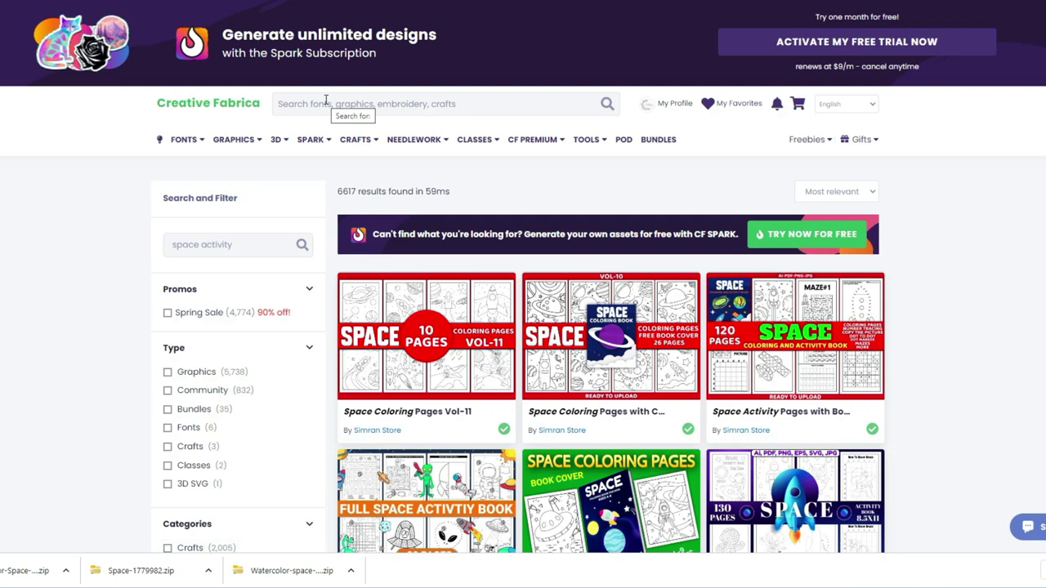
scroll(278, 147, "down", 2)
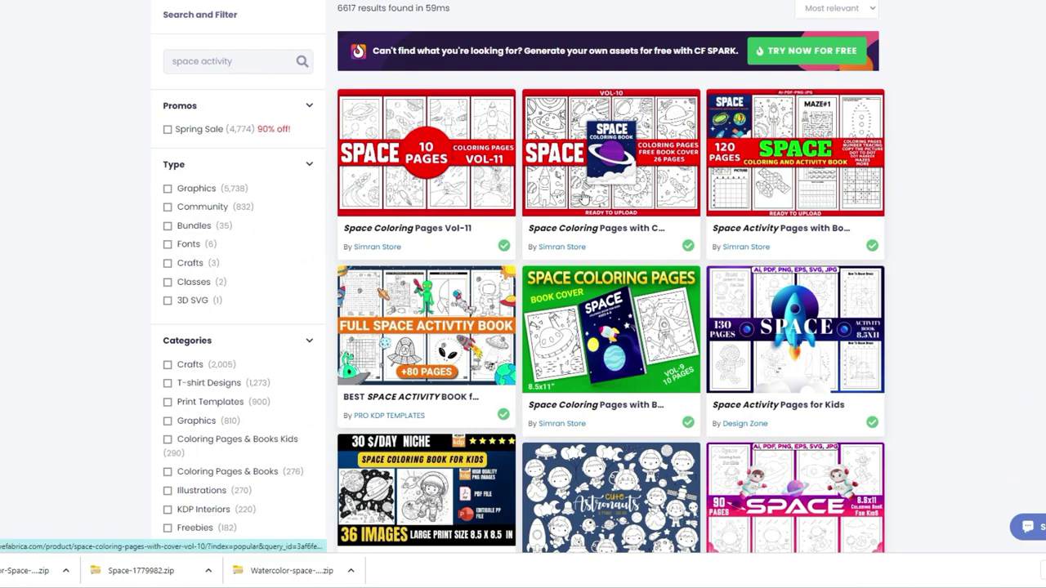
scroll(498, 194, "down", 4)
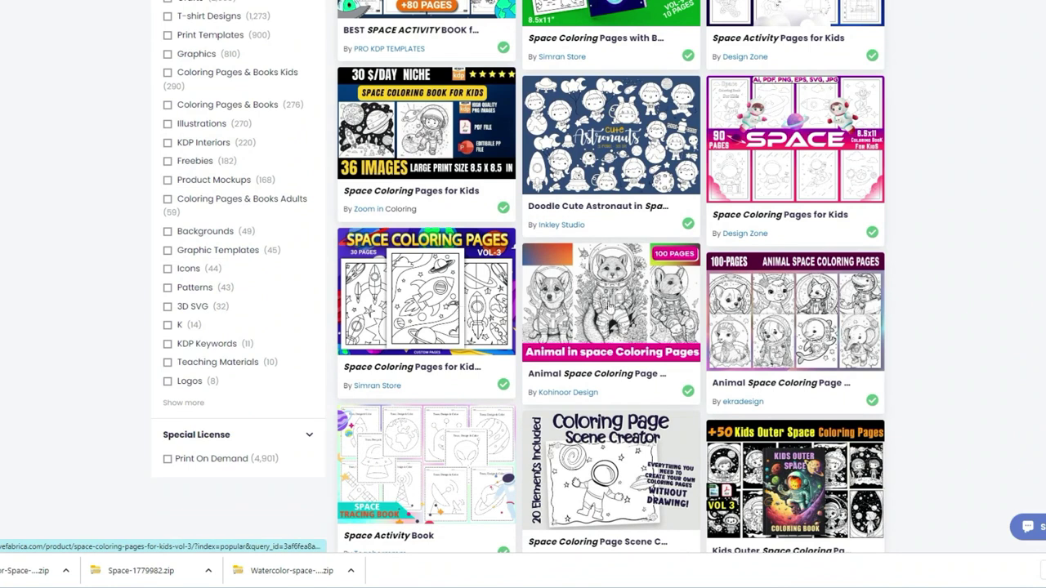
scroll(609, 309, "down", 2)
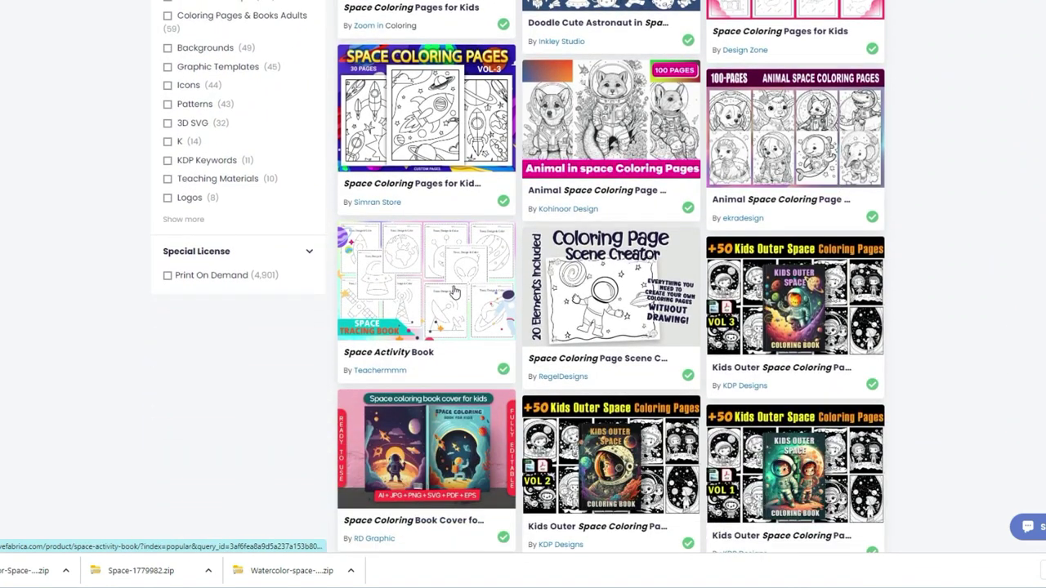
scroll(607, 215, "down", 1)
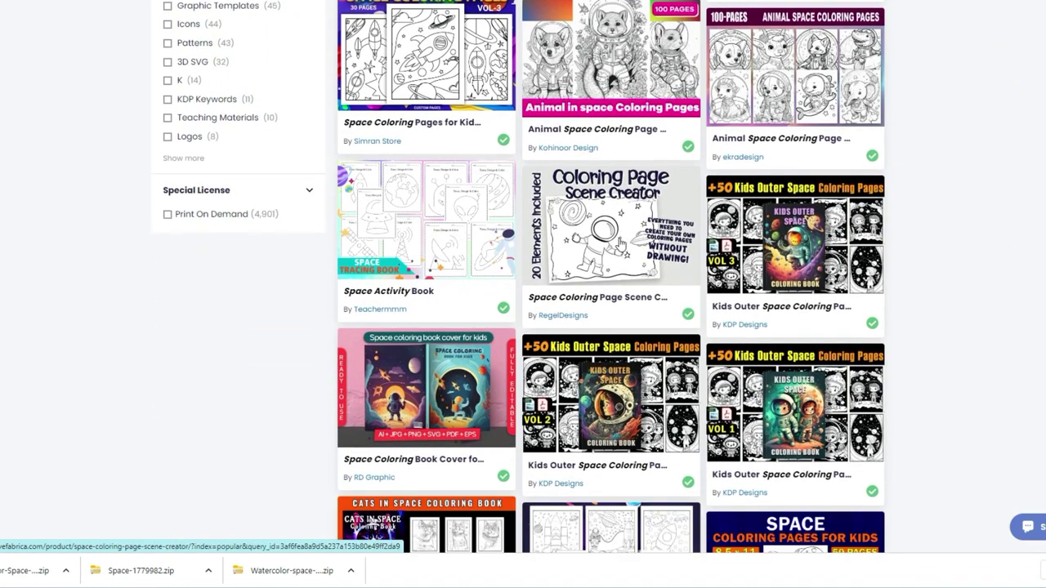
Examine the remaining "space activity" results, including the astronaut, planet and drawing coloring books, to the end of the page.
scroll(621, 242, "down", 5)
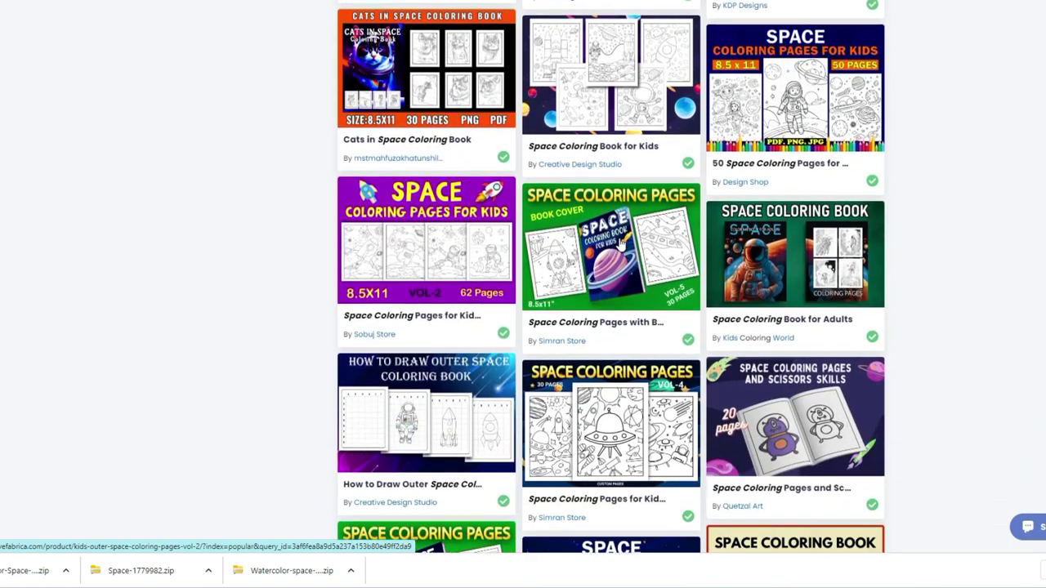
scroll(621, 242, "down", 2)
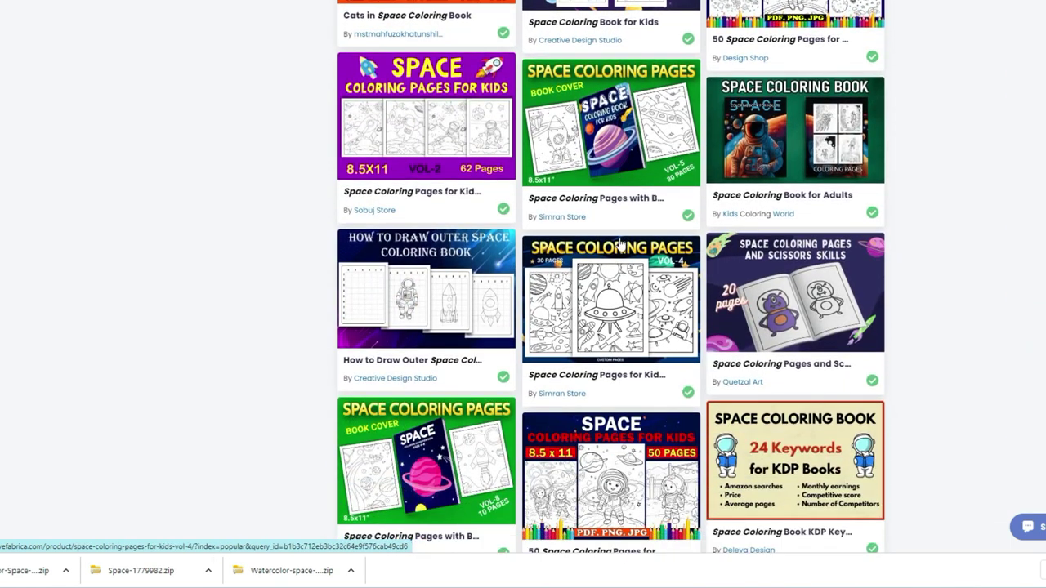
scroll(621, 243, "down", 3)
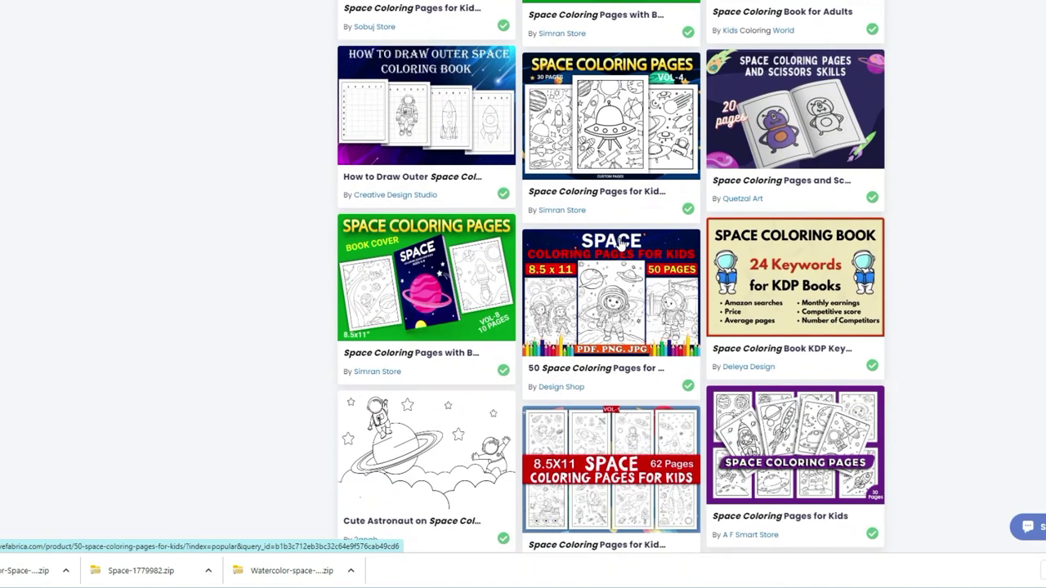
scroll(621, 242, "down", 5)
scroll(621, 243, "down", 6)
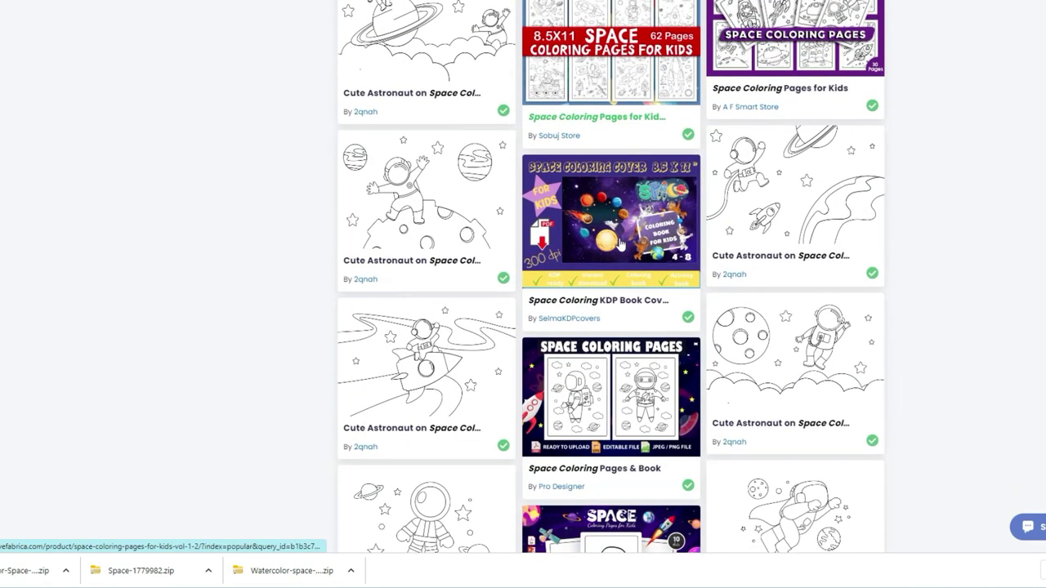
scroll(621, 242, "down", 2)
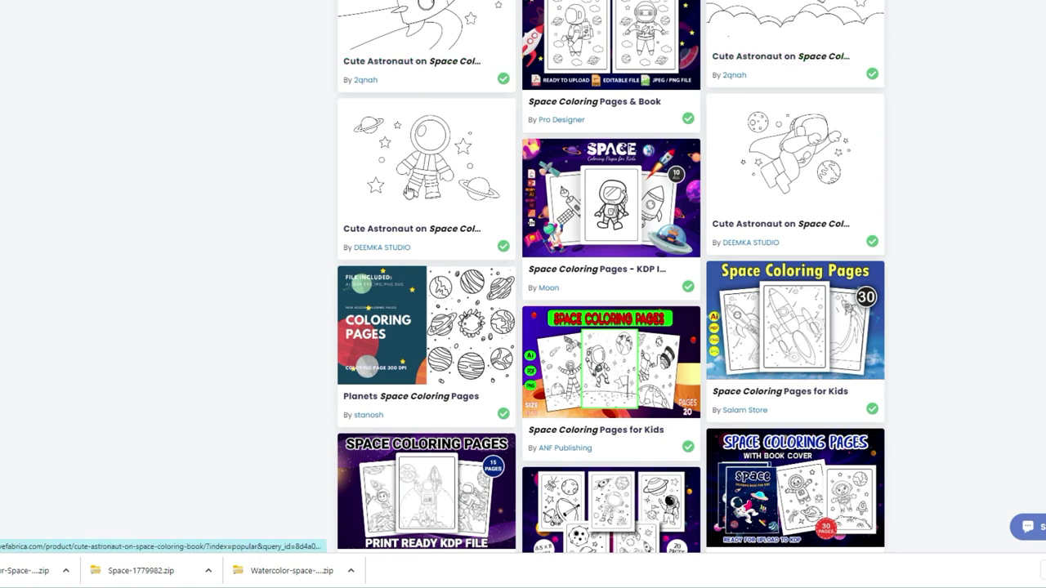
scroll(780, 181, "down", 5)
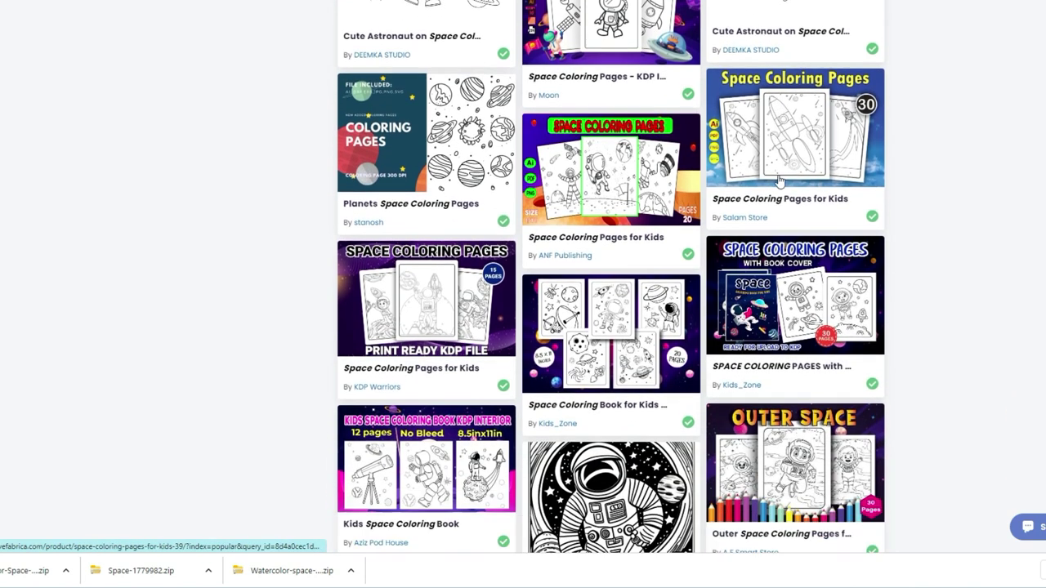
scroll(777, 179, "down", 3)
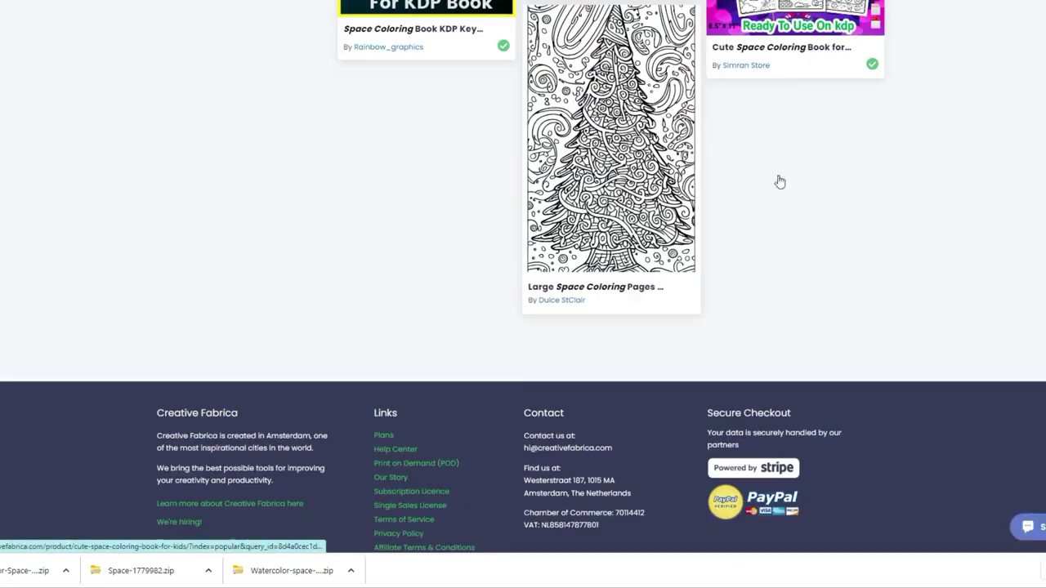
scroll(889, 422, "down", 3)
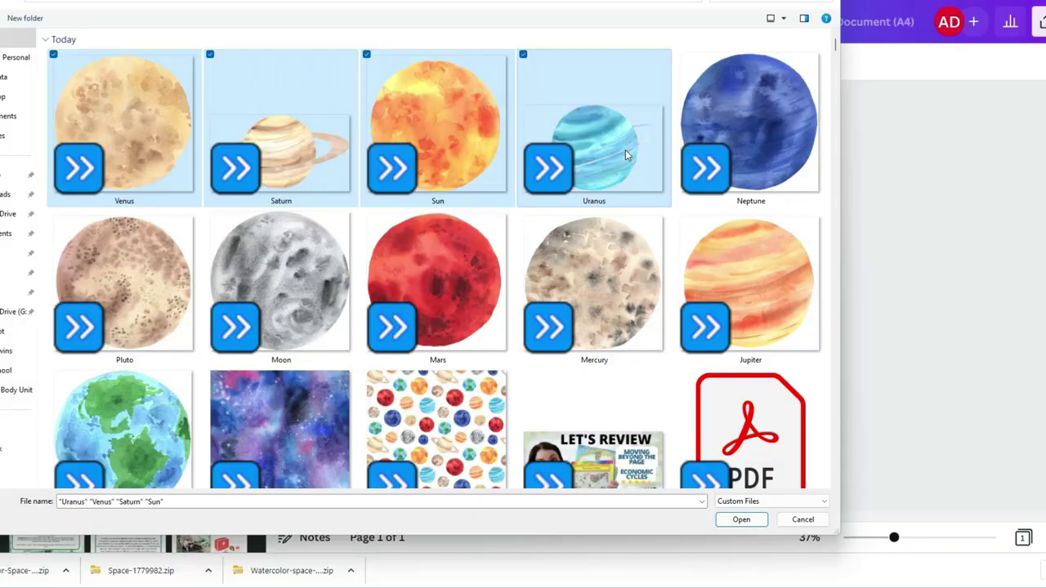
In Canva, upload the watercolor planet, Sun and Moon images together with cosmos-digital-paper-1 and cosmos-digital-paper-2.
left_click(736, 131, "ctrl")
left_click(181, 258, "ctrl")
left_click(278, 274, "ctrl")
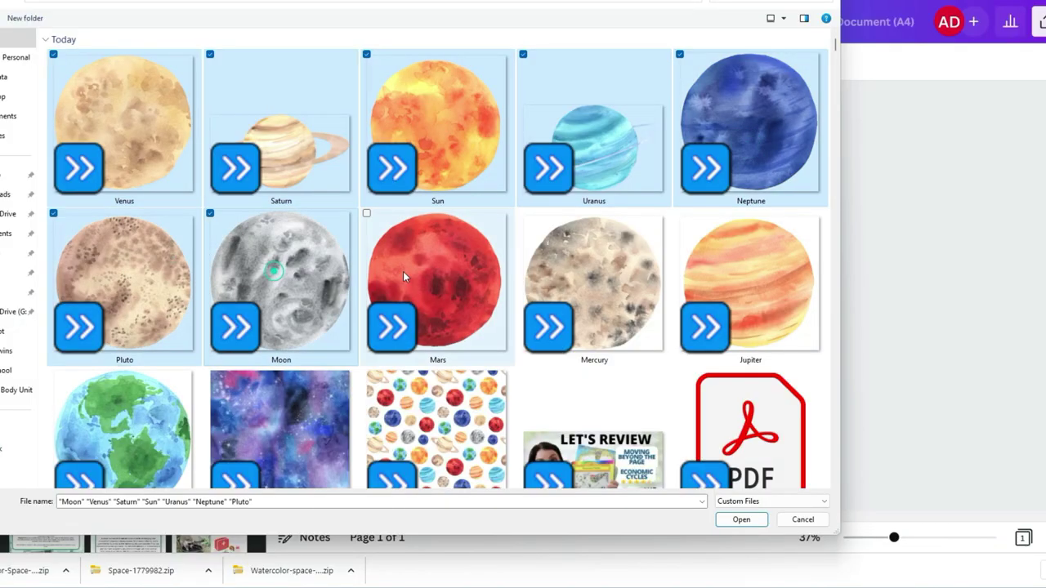
left_click(403, 271, "ctrl")
left_click(587, 272, "ctrl")
left_click(702, 277, "ctrl")
left_click(170, 406, "ctrl")
left_click(266, 402, "ctrl")
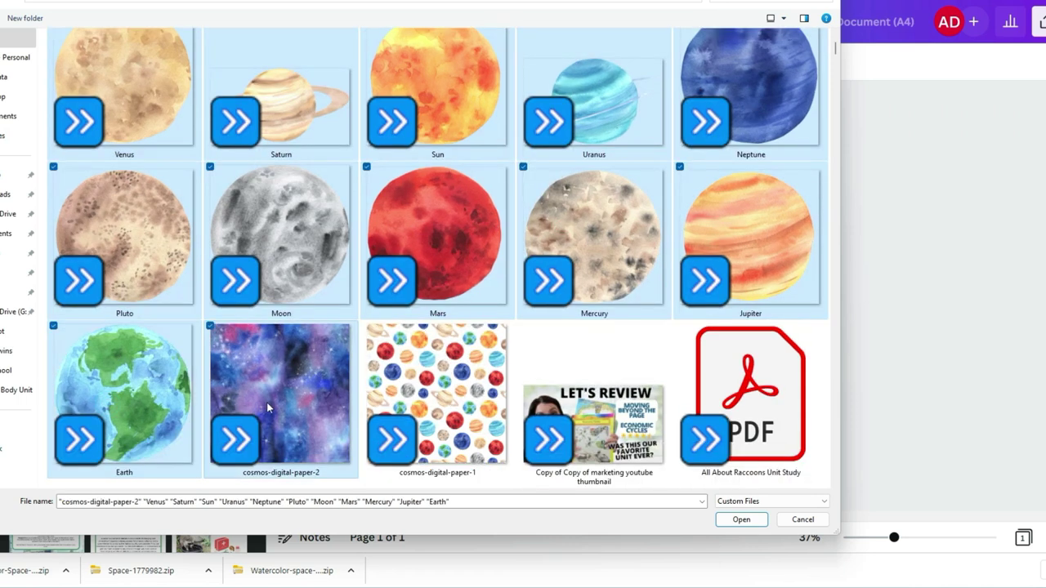
left_click(469, 390, "ctrl")
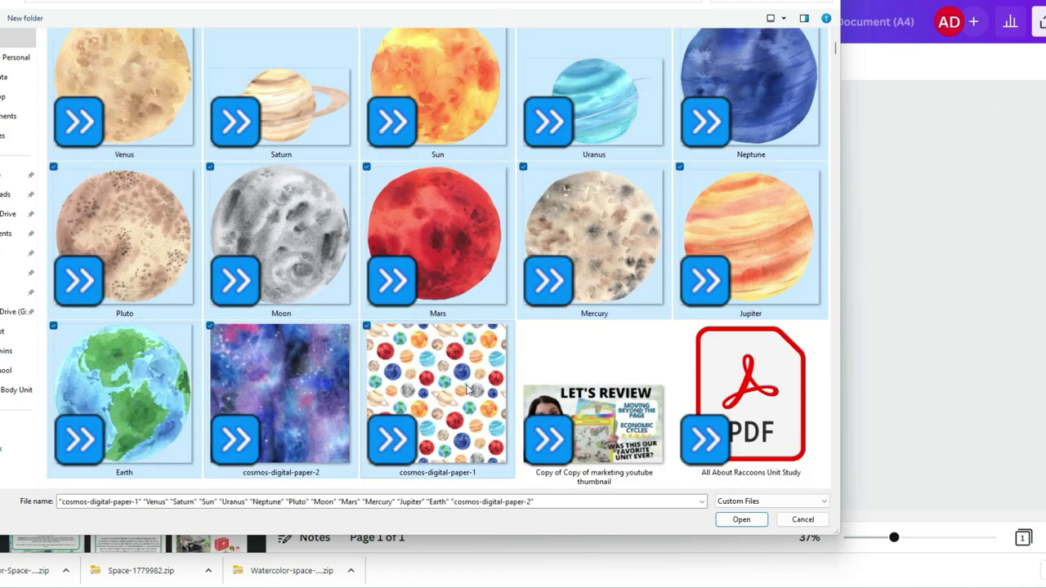
left_click(740, 520)
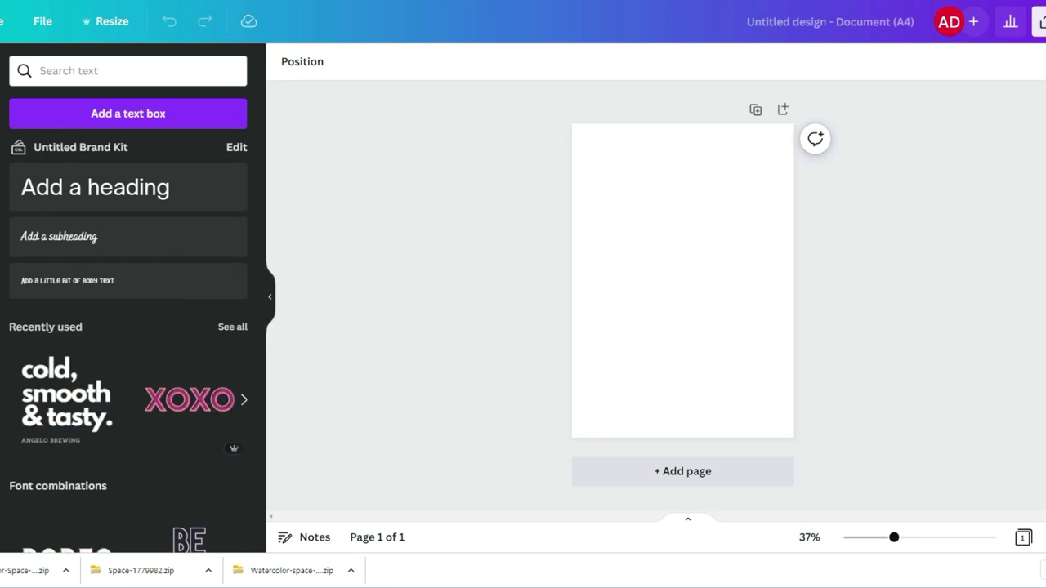
Add a heading to the blank A4 page and upload Space.otf as a custom font, confirming the usage rights.
scroll(96, 243, "down", 15)
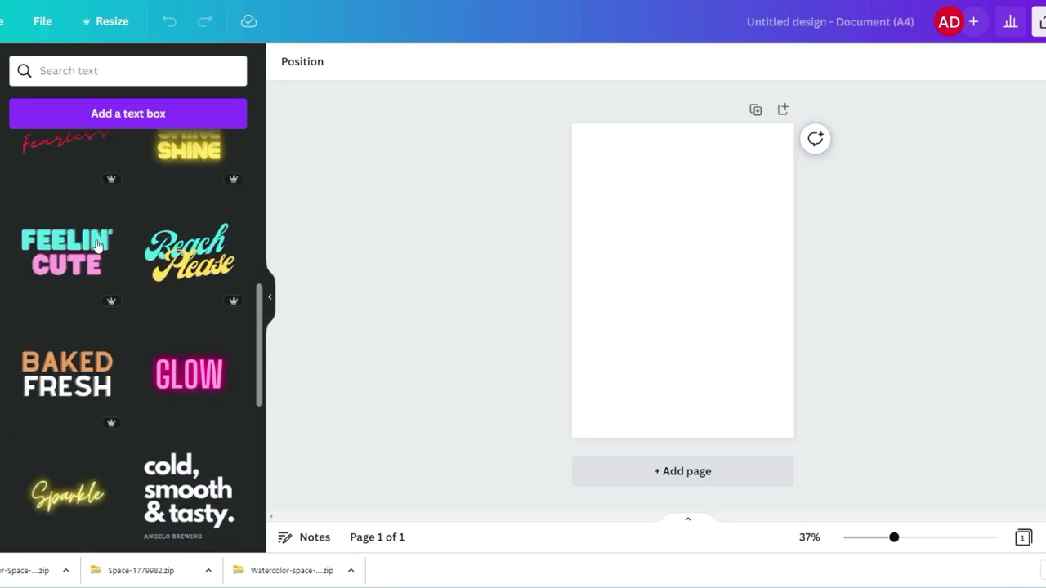
left_click_drag(258, 419, 260, 135)
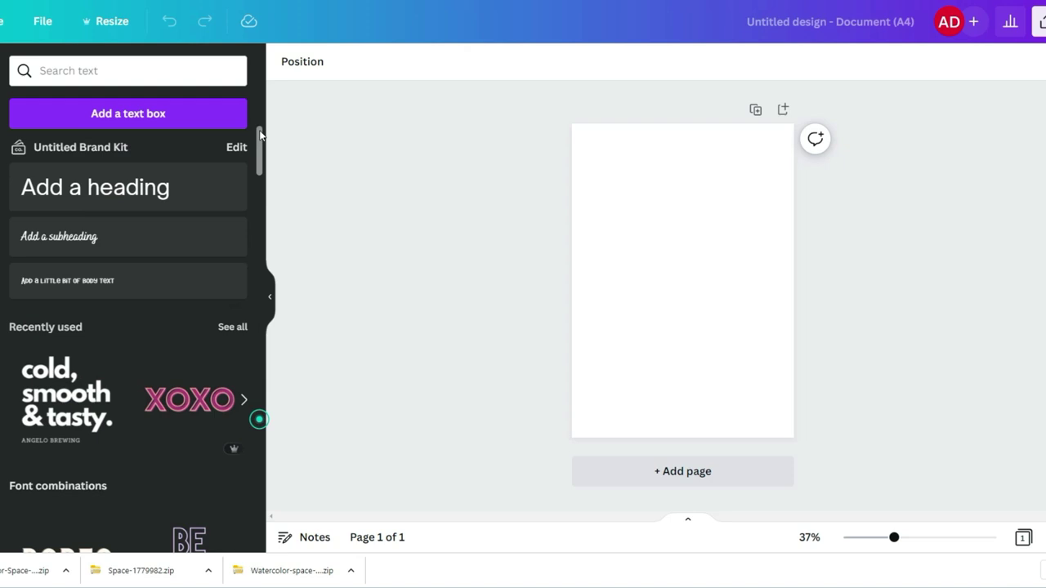
key("t")
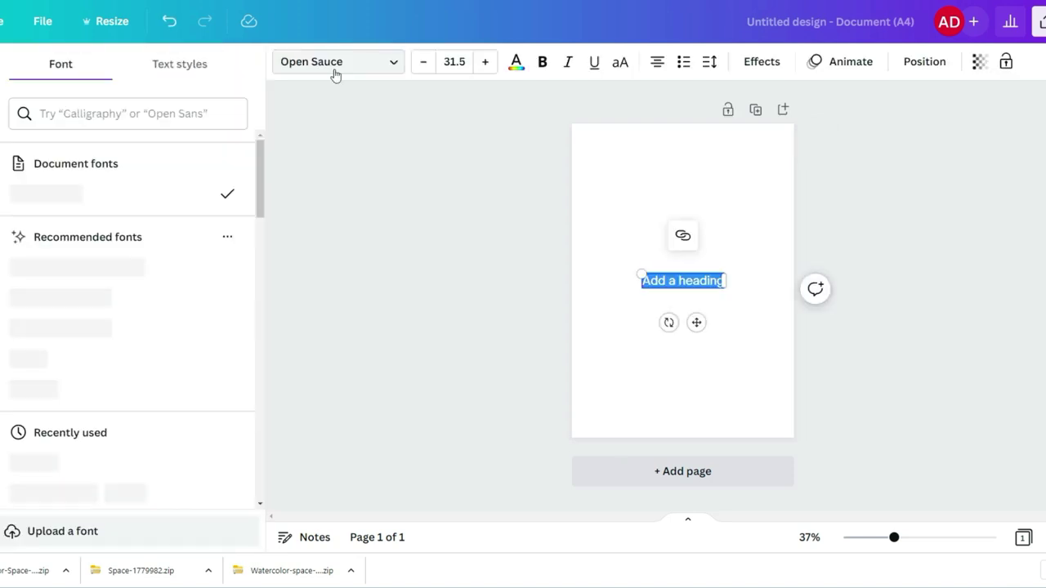
left_click(116, 535)
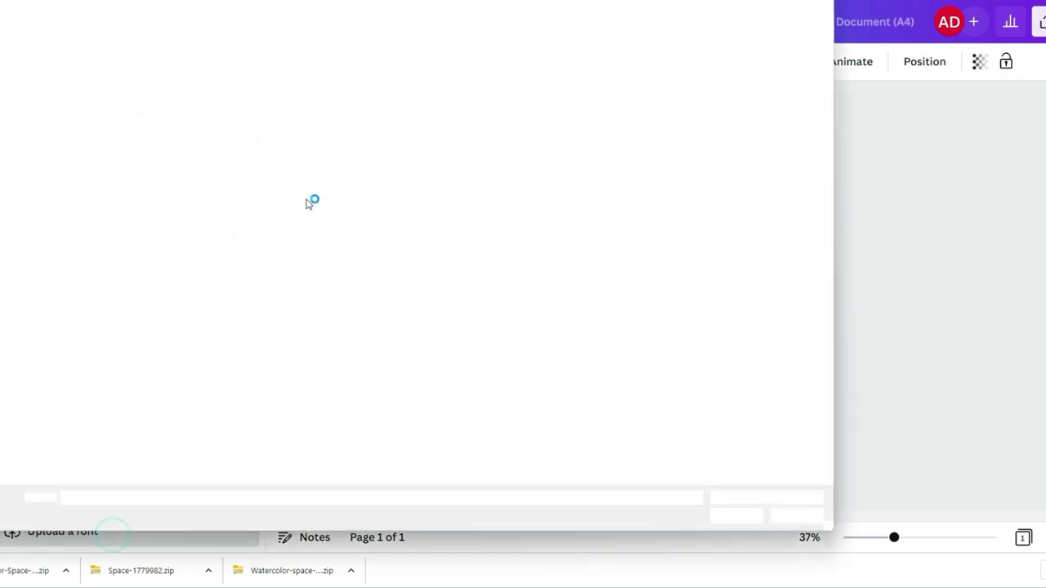
double_click(155, 145)
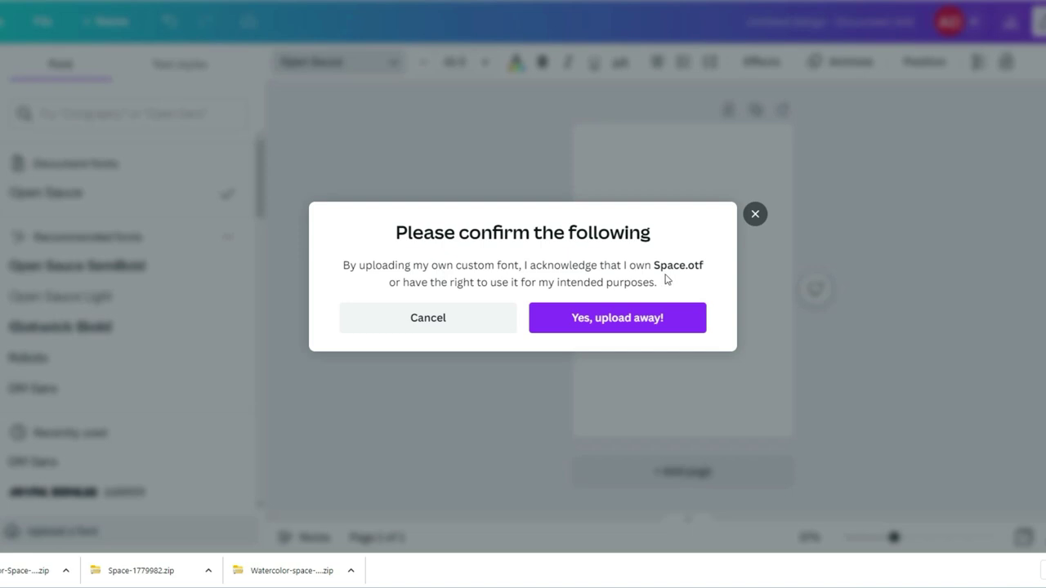
left_click(619, 318)
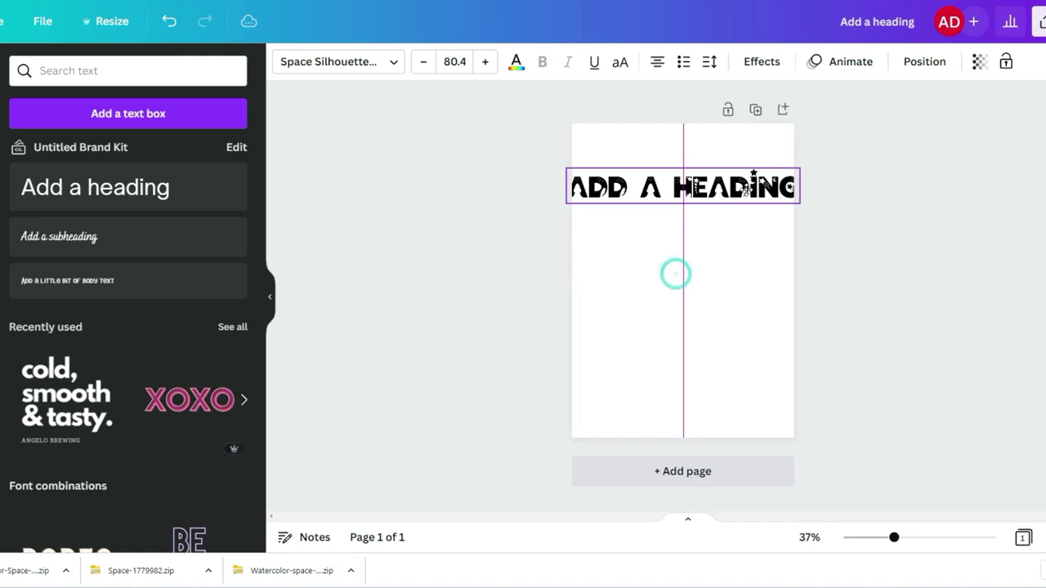
Narrow the heading's text box so the text wraps onto two lines, and centre it in the page's upper part.
left_click(799, 190)
left_click(775, 193)
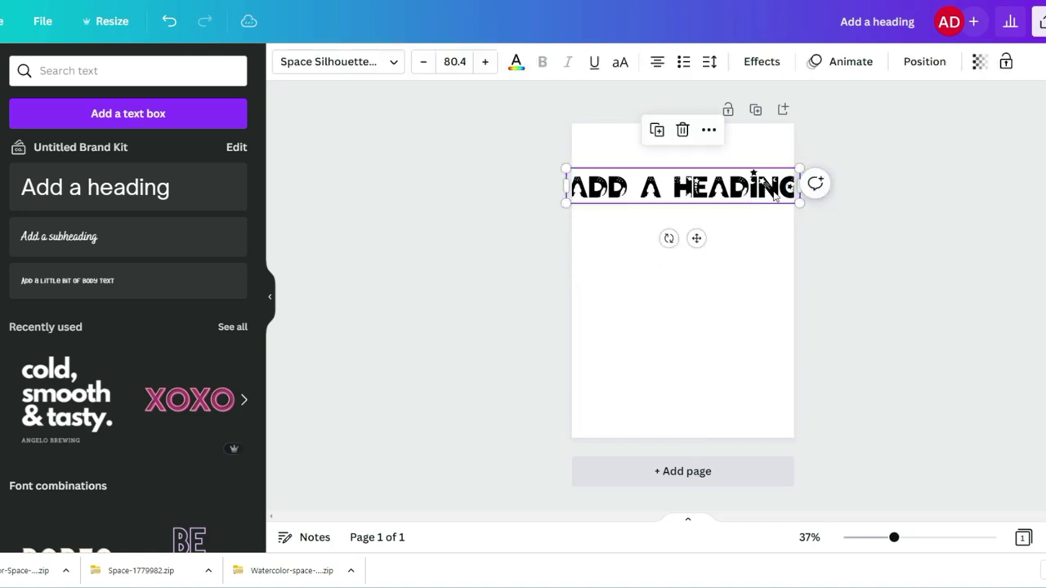
left_click_drag(764, 190, 729, 204)
left_click(993, 356)
left_click_drag(635, 215, 682, 218)
left_click(924, 346)
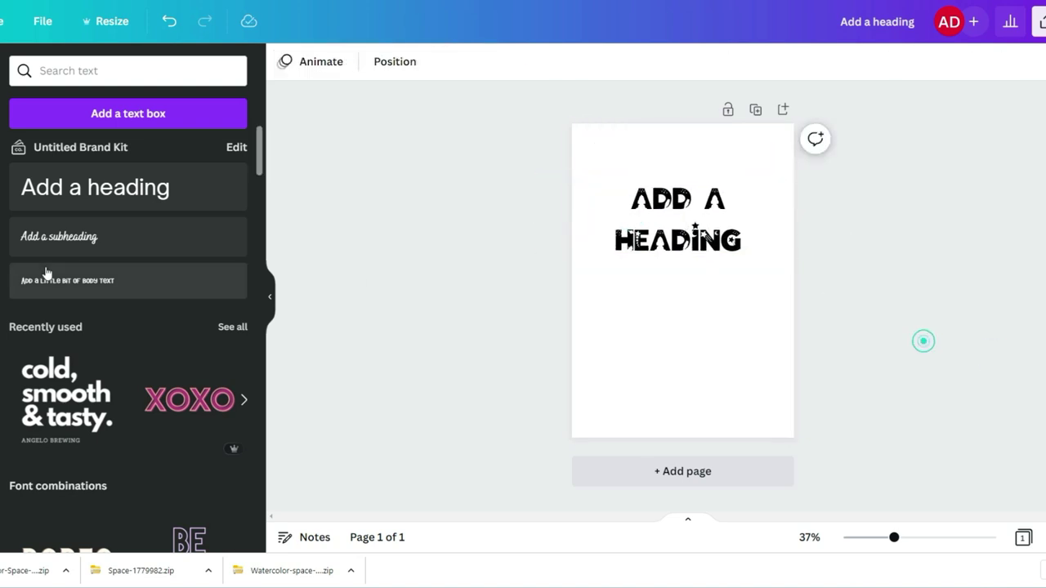
Try the uploaded planet-pattern paper as the page background.
left_click(1, 131)
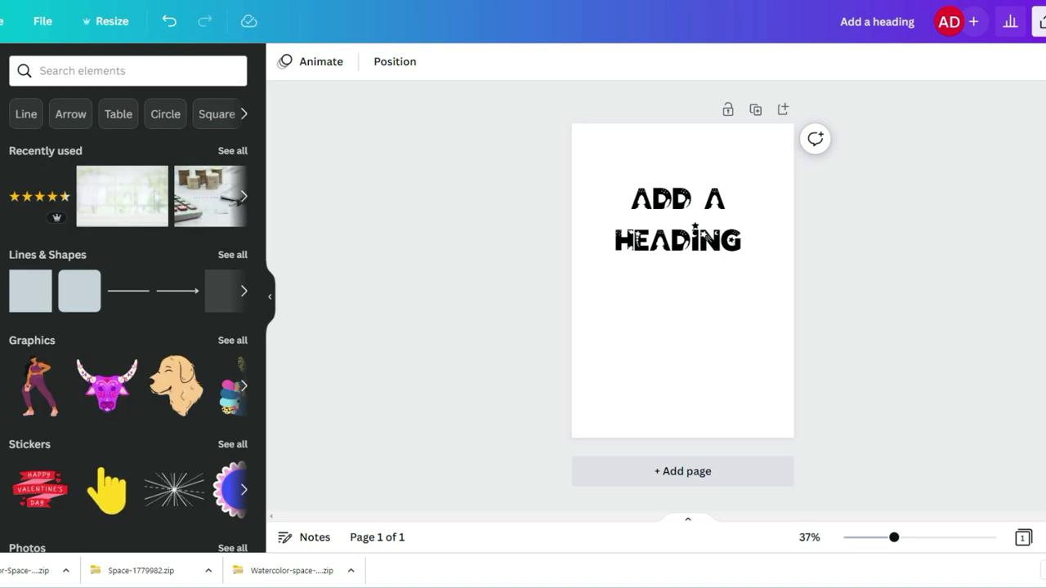
left_click(2, 188)
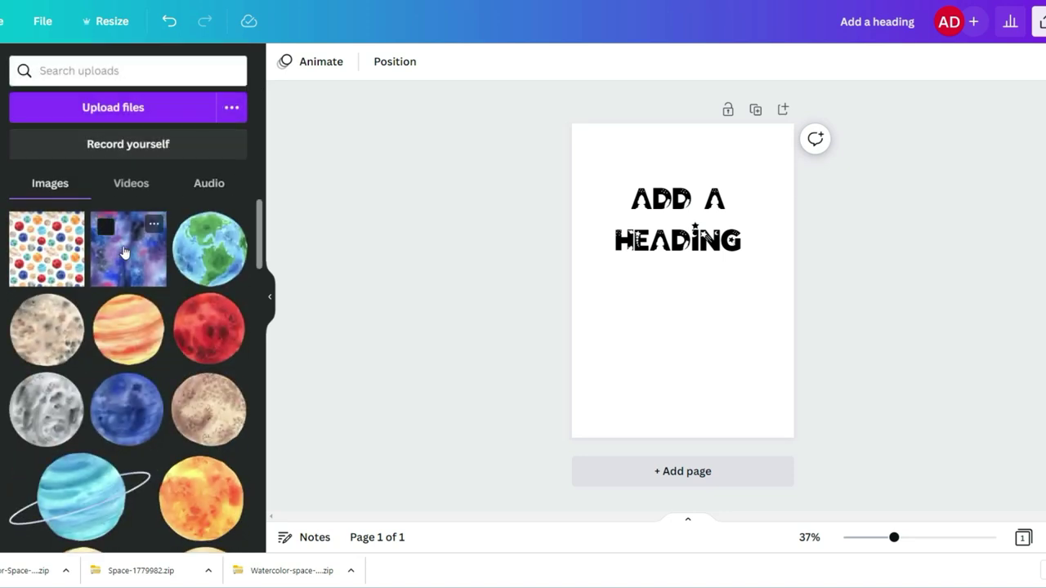
left_click(65, 256)
right_click(663, 325)
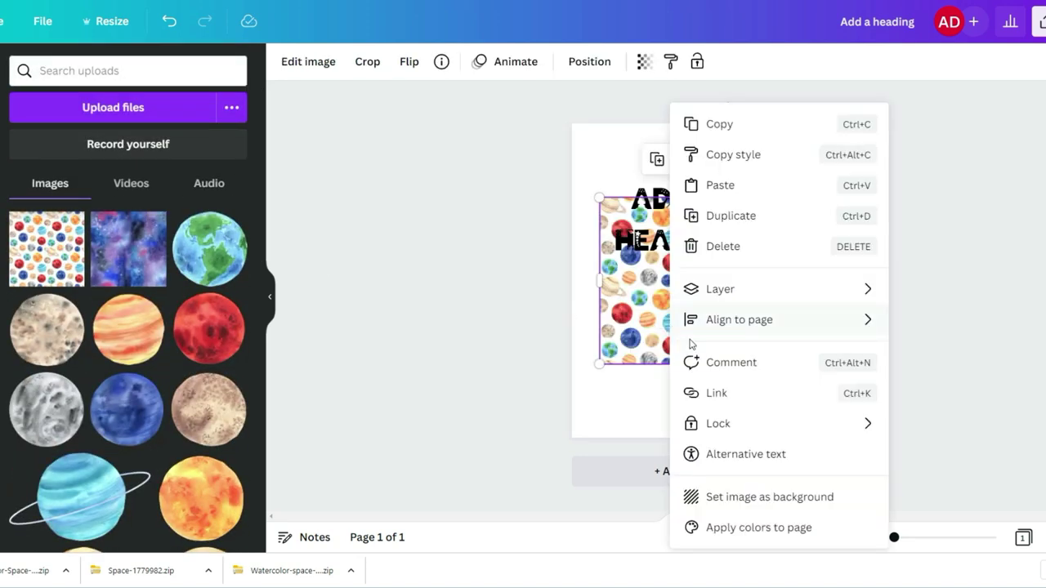
left_click(770, 497)
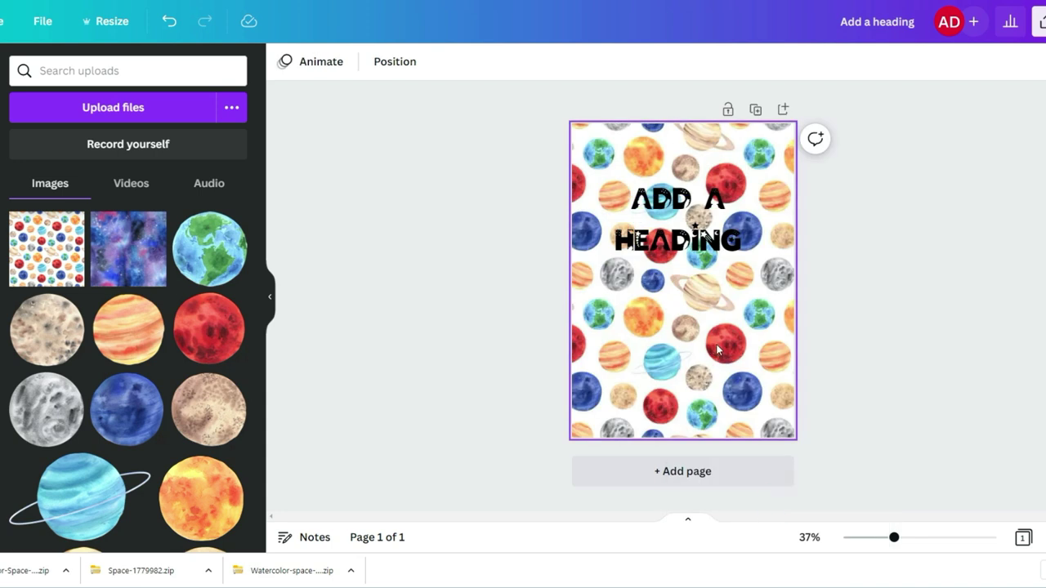
Set the uploaded galaxy watercolor paper as the page background and move the heading slightly up.
left_click(110, 255)
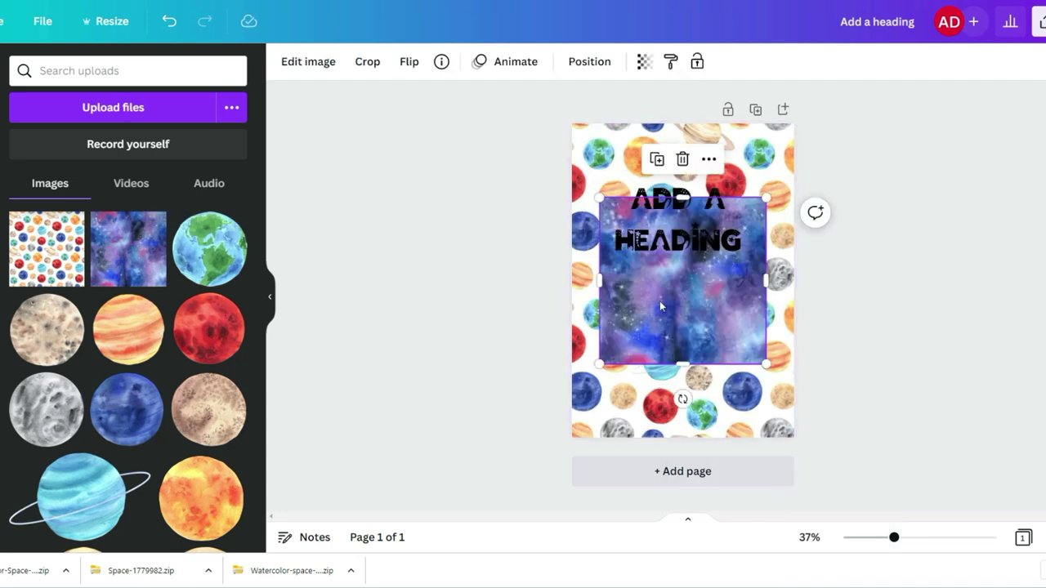
right_click(660, 304)
left_click(797, 500)
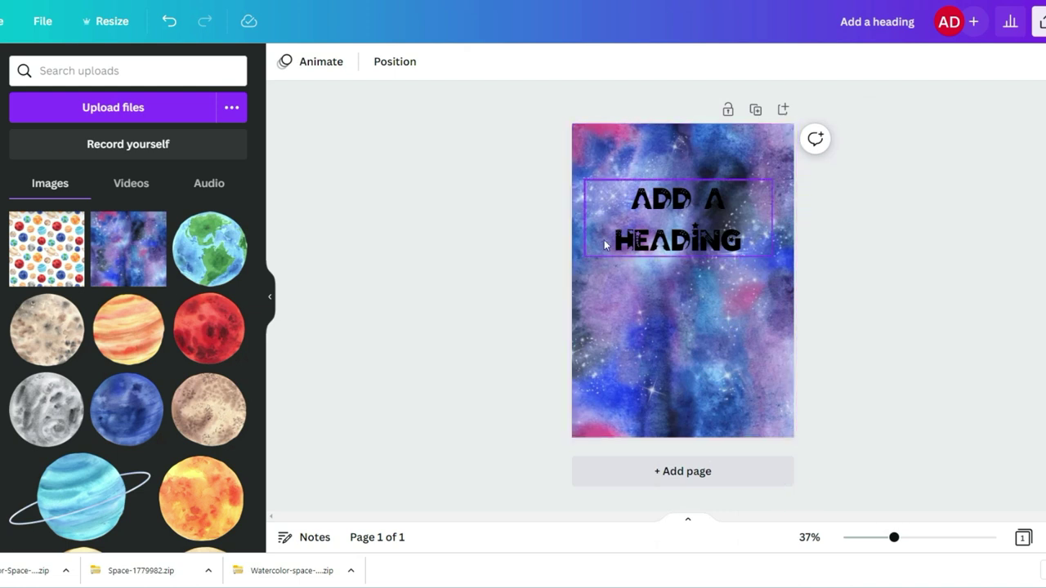
left_click_drag(663, 218, 665, 194)
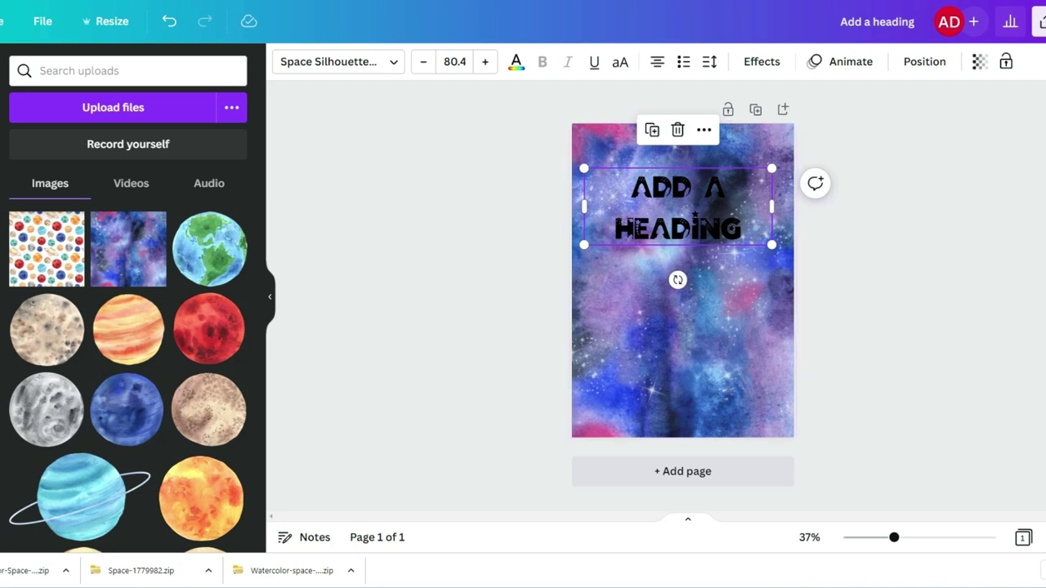
Add a large white rounded rectangle behind the heading, covering the middle of the page with the galaxy background left as a border.
left_click(0, 114)
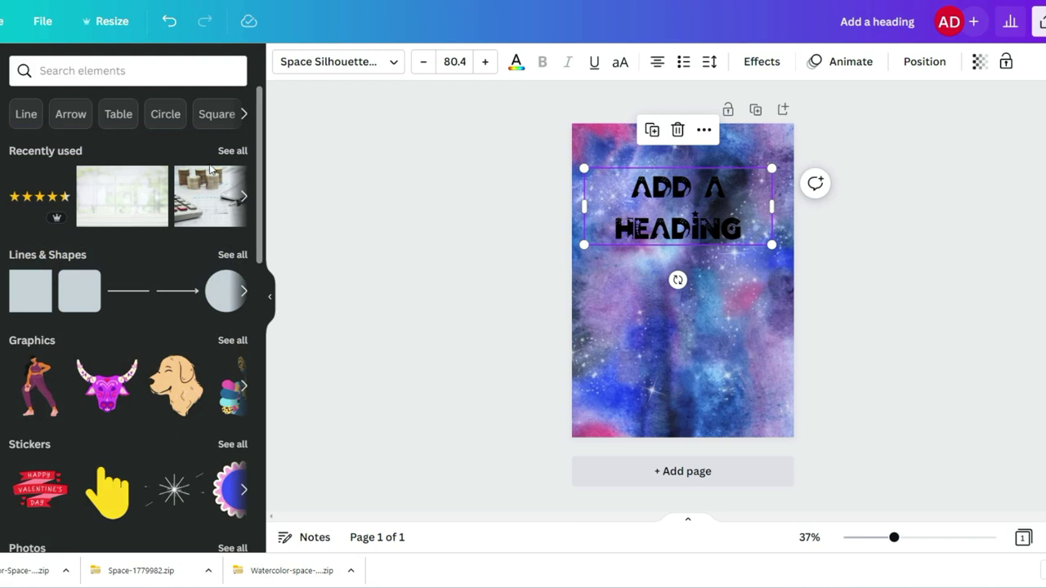
left_click(86, 301)
left_click_drag(675, 259, 763, 194)
left_click_drag(676, 229, 697, 397)
left_click_drag(695, 318, 703, 324)
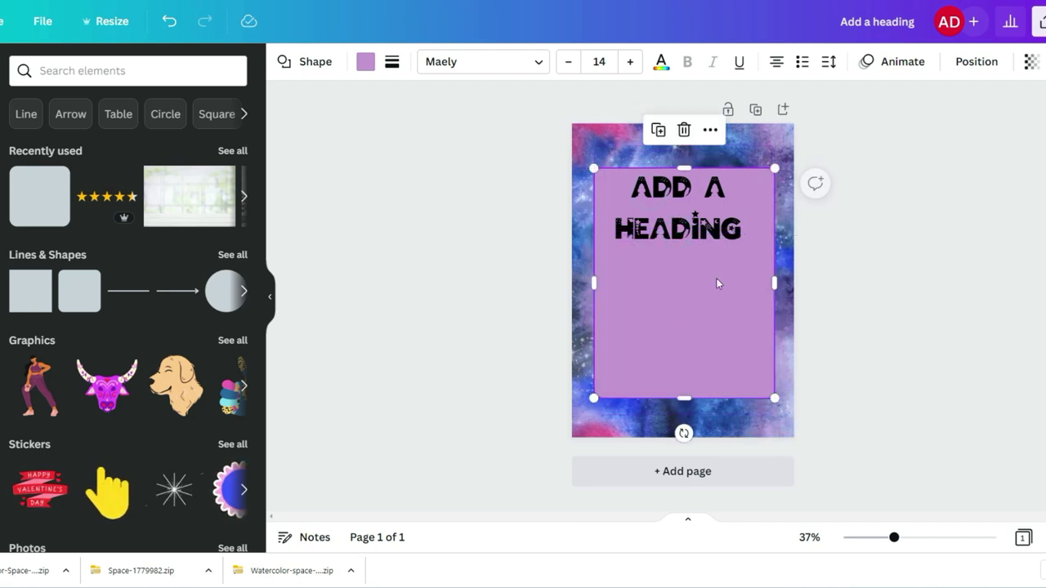
left_click(365, 63)
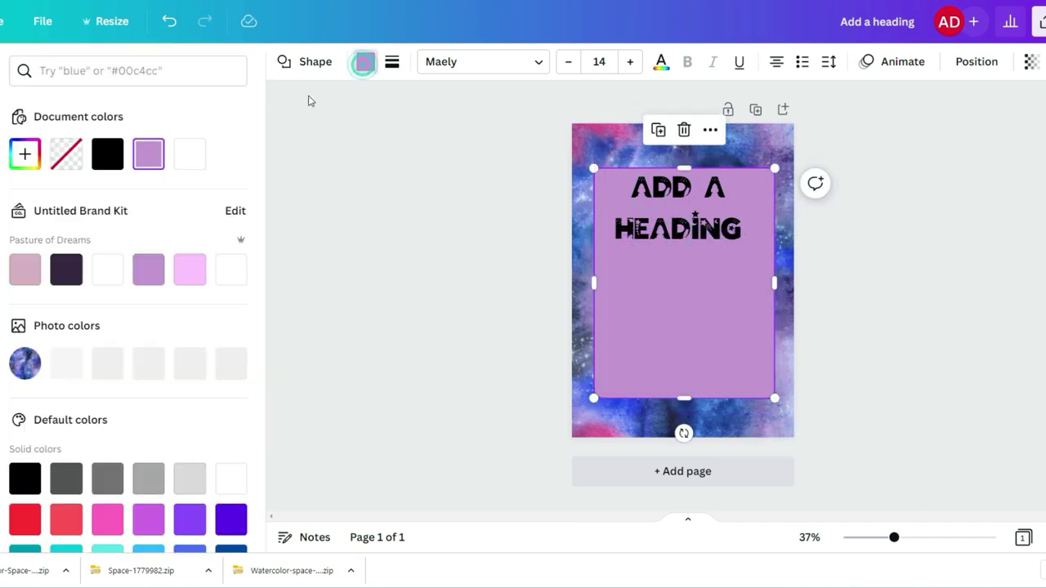
left_click(106, 283)
Recolor the heading text with the dark navy shade from the background photo's colors.
left_click(669, 221)
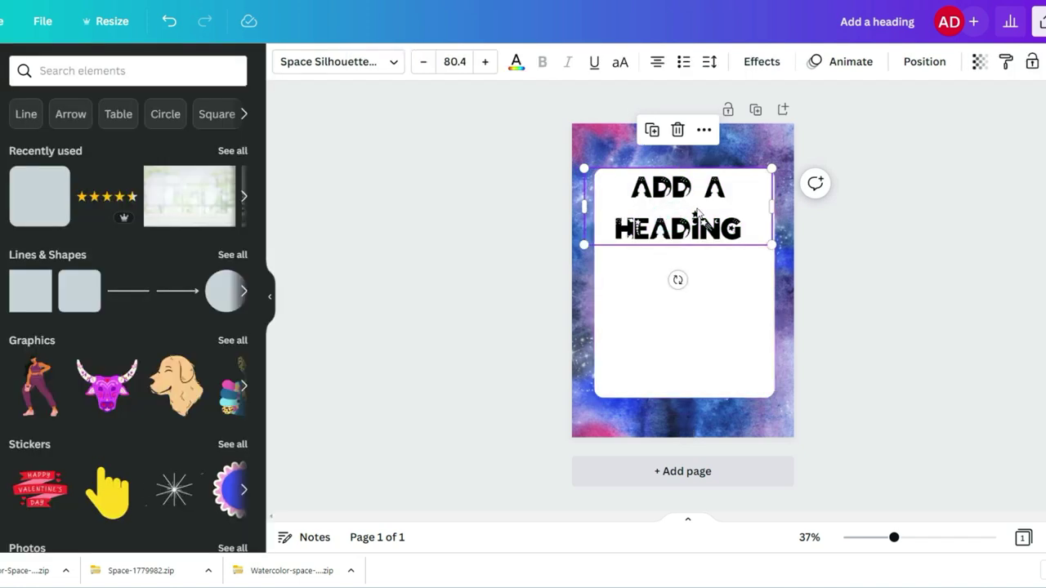
left_click(969, 283)
left_click(699, 192)
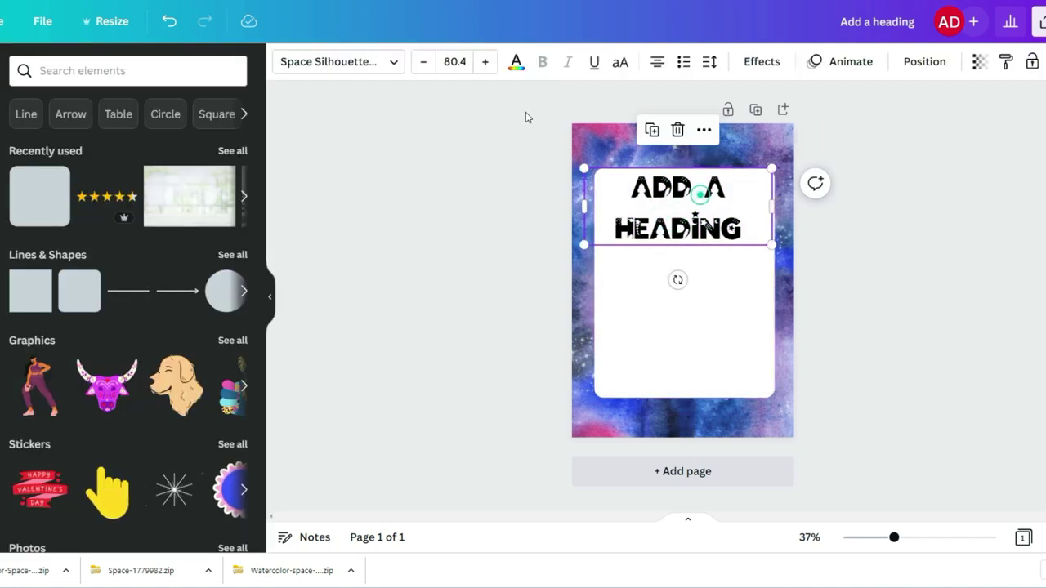
left_click(515, 61)
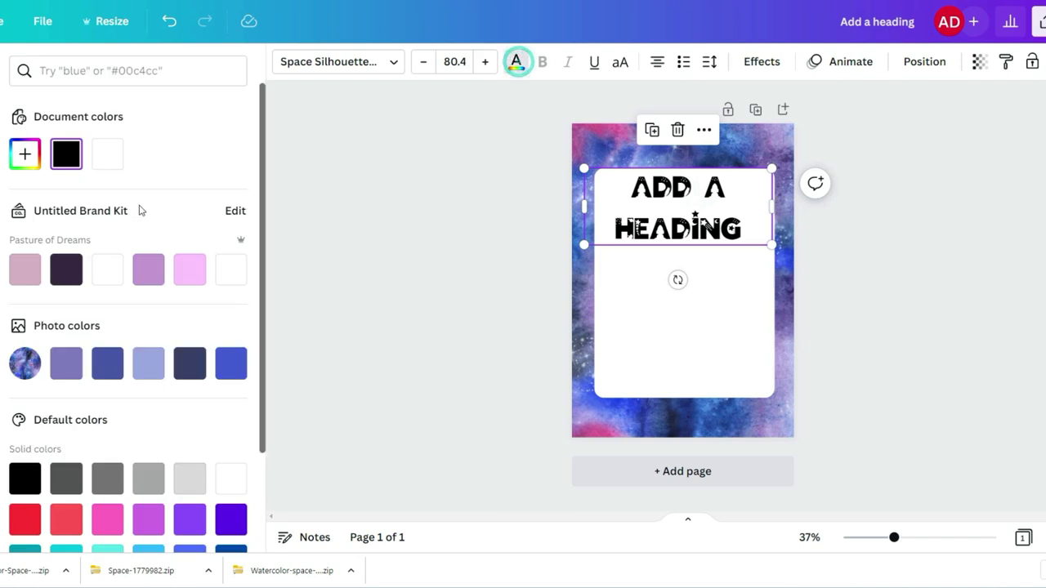
left_click(231, 367)
left_click(190, 363)
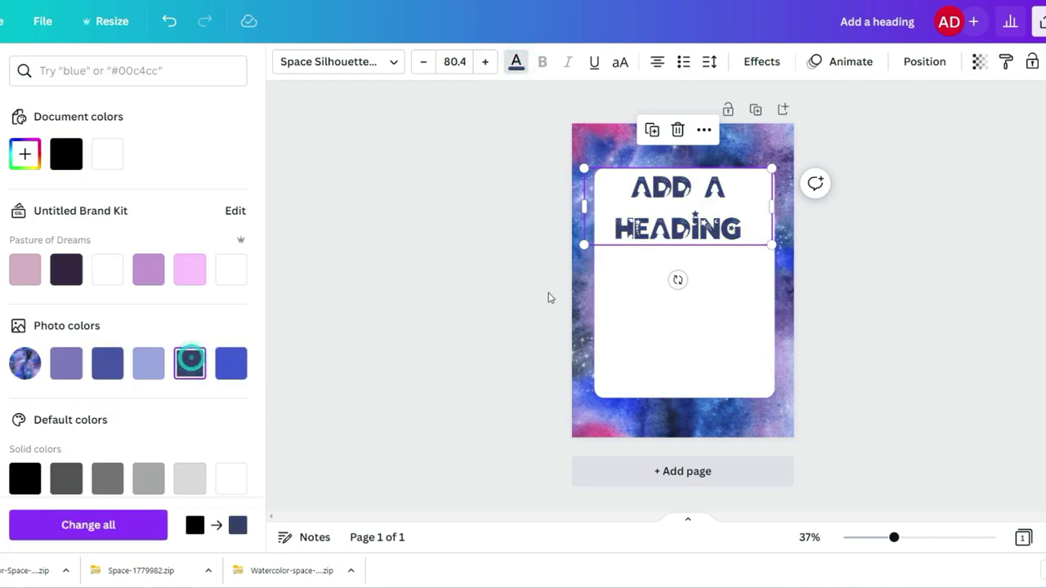
Replace the placeholder heading text with "All ABOUT SPACE".
left_click(755, 235)
left_click(753, 231)
left_click_drag(753, 231, 613, 178)
type("Add")
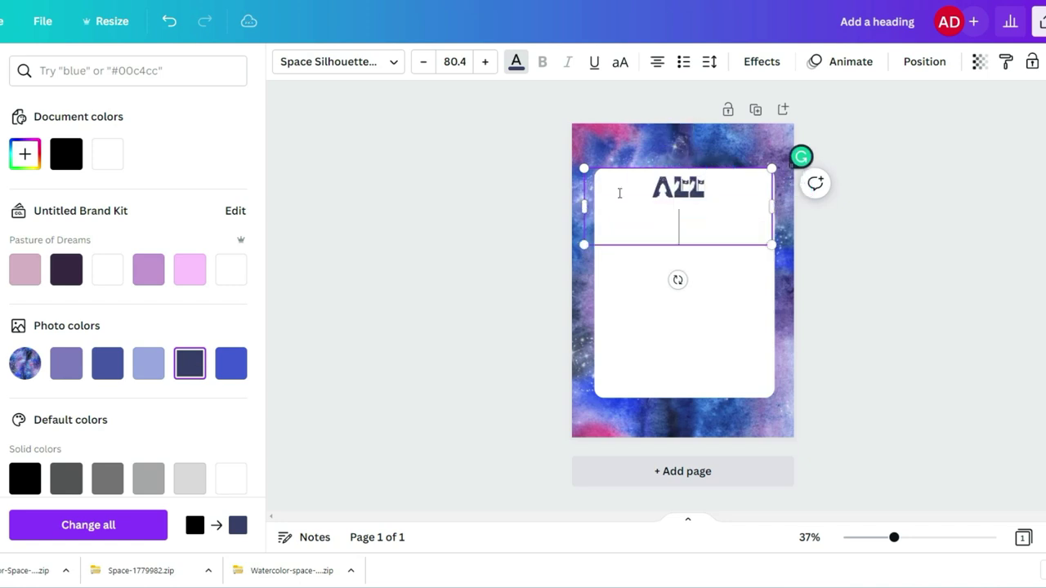
type(" ABOUT SPACE")
Reword the title to "SPACE UNIT STUDY", with each word on its own line.
left_click(672, 190)
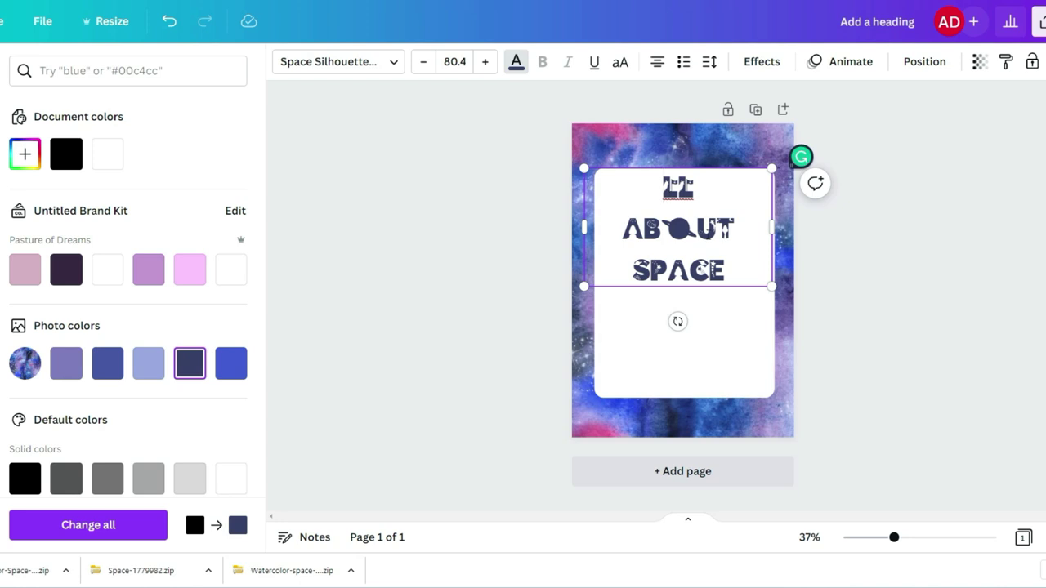
left_click_drag(735, 229, 648, 191)
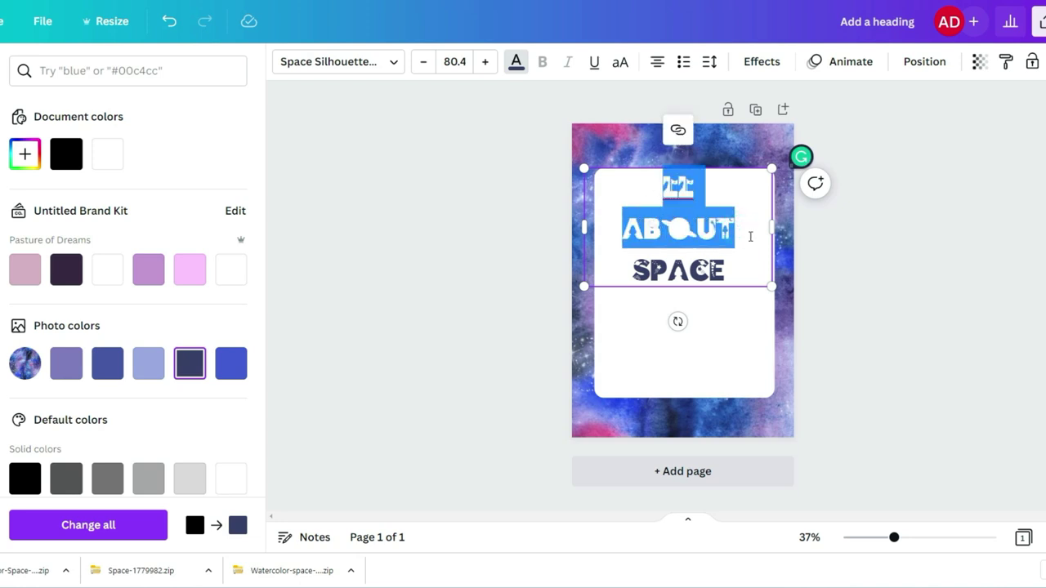
key("BackSpace")
key("Return")
type("U")
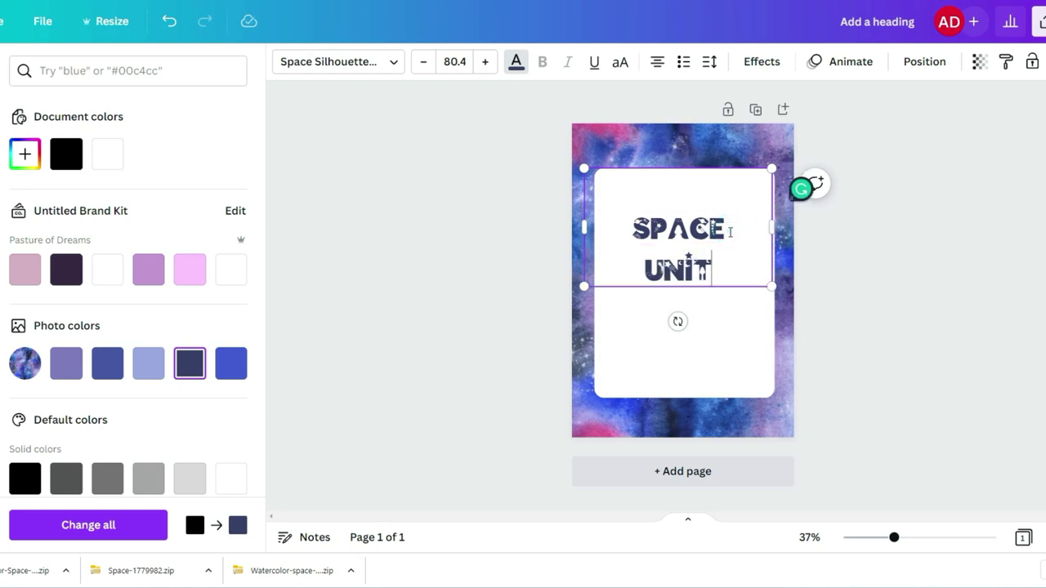
type("NIT")
key("Return")
type("STUDY")
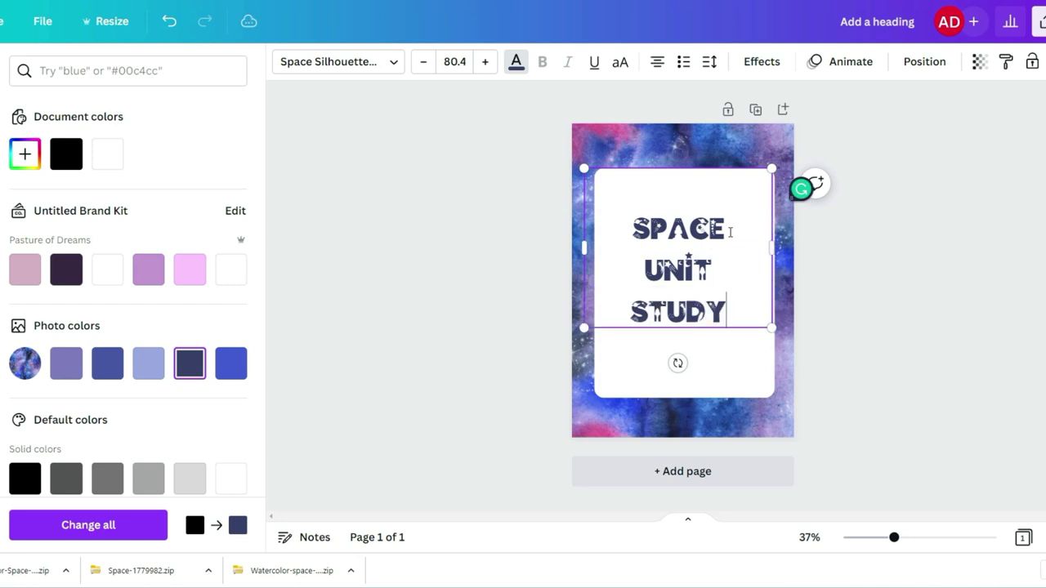
Enlarge the whole title text to font size 125.
left_click_drag(761, 290, 658, 227)
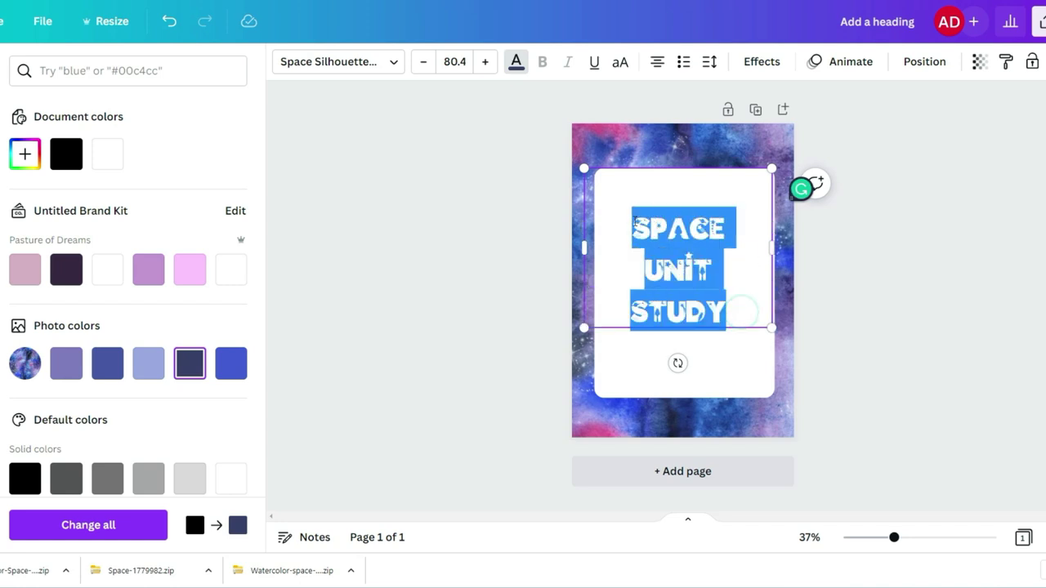
left_click(486, 61)
left_click(485, 61)
left_click(485, 61)
left_click(485, 61)
left_click(487, 61)
left_click(487, 62)
left_click(487, 61)
left_click(487, 61)
left_click(487, 61)
left_click(487, 61)
left_click(487, 61)
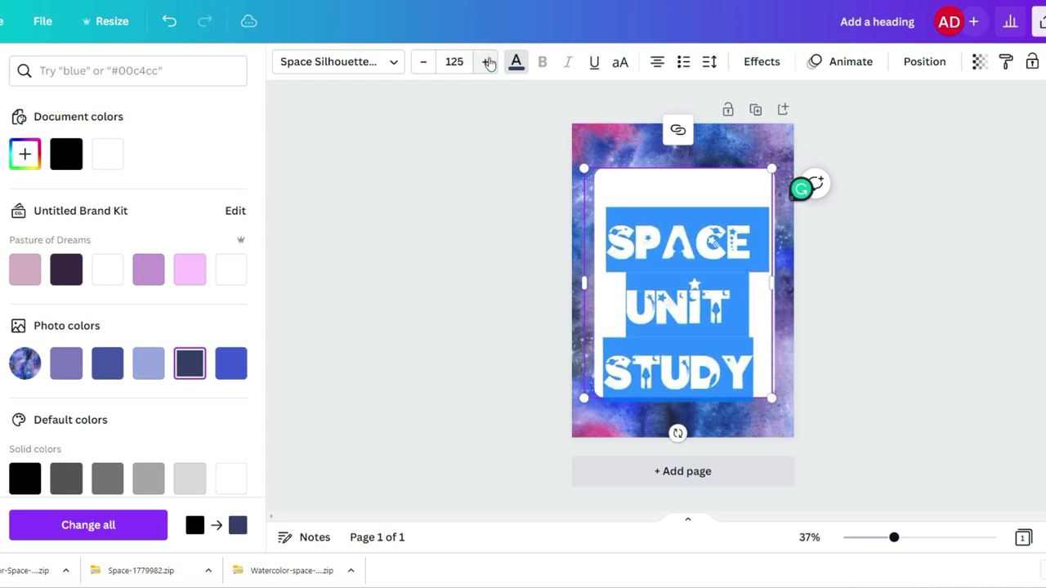
Move the enlarged title up so it sits centred inside the white rounded rectangle.
left_click(797, 304)
left_click(670, 270)
left_click_drag(670, 271, 666, 251)
left_click(922, 297)
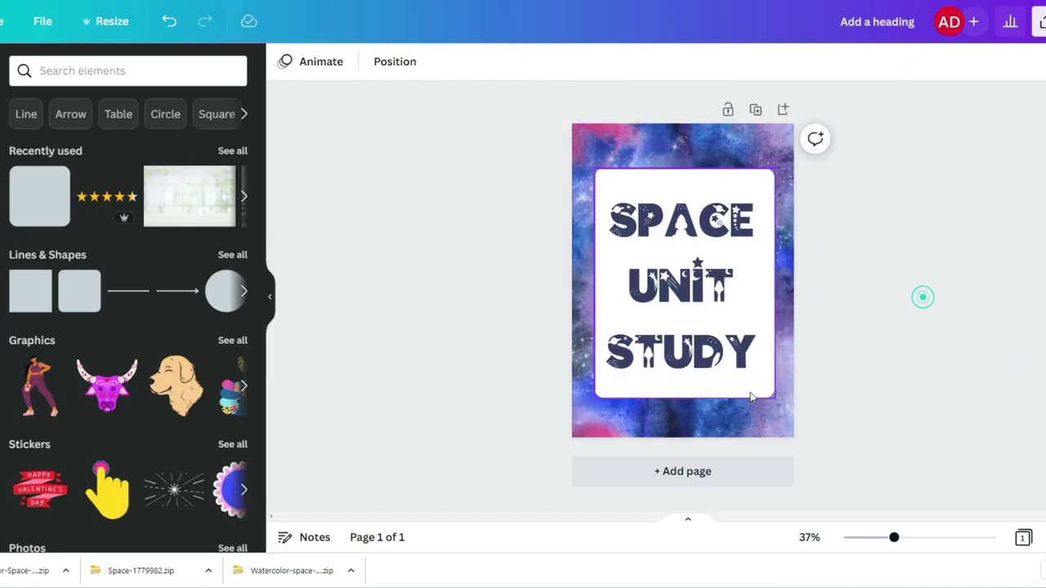
Tighten the line spacing of the "SPACE UNIT STUDY" title and recentre it inside the white rounded rectangle.
left_click(707, 323)
left_click(709, 61)
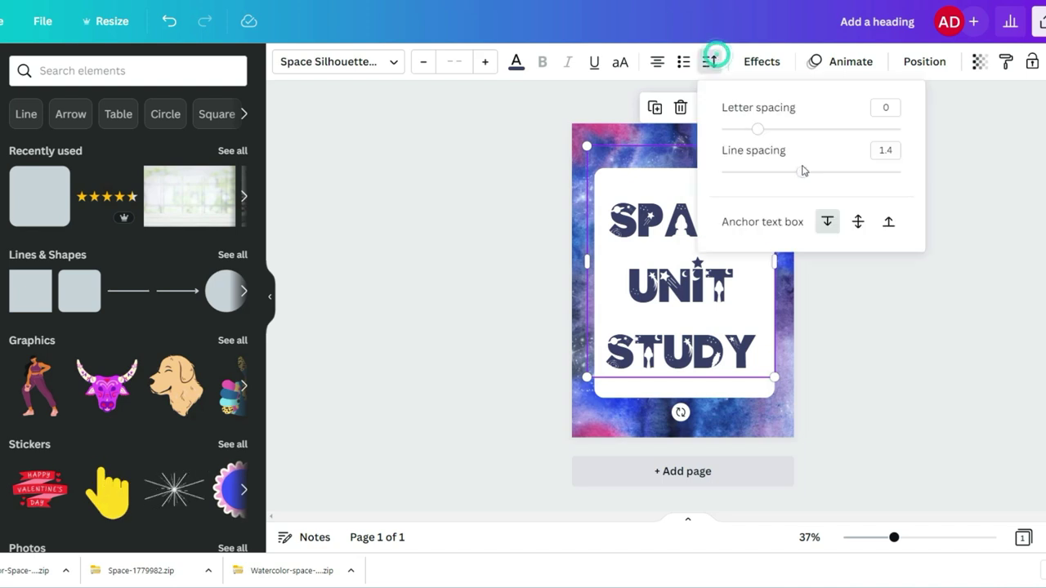
left_click_drag(801, 172, 765, 176)
left_click(946, 346)
left_click(946, 346)
left_click_drag(707, 250, 715, 282)
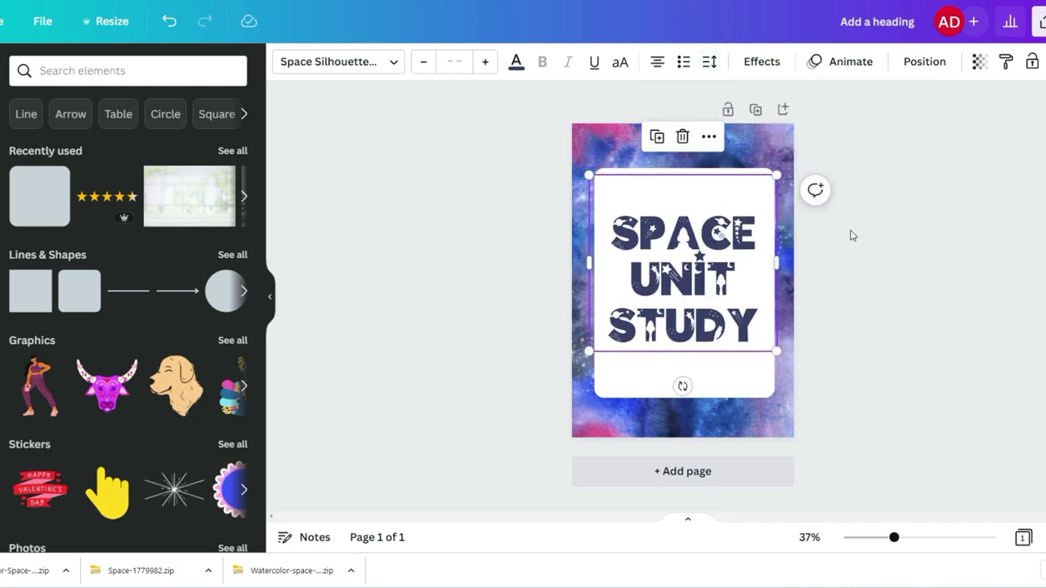
Add a second page and place the uploaded watercolor Earth image on it, scaled down, at the page's right side.
left_click(708, 472)
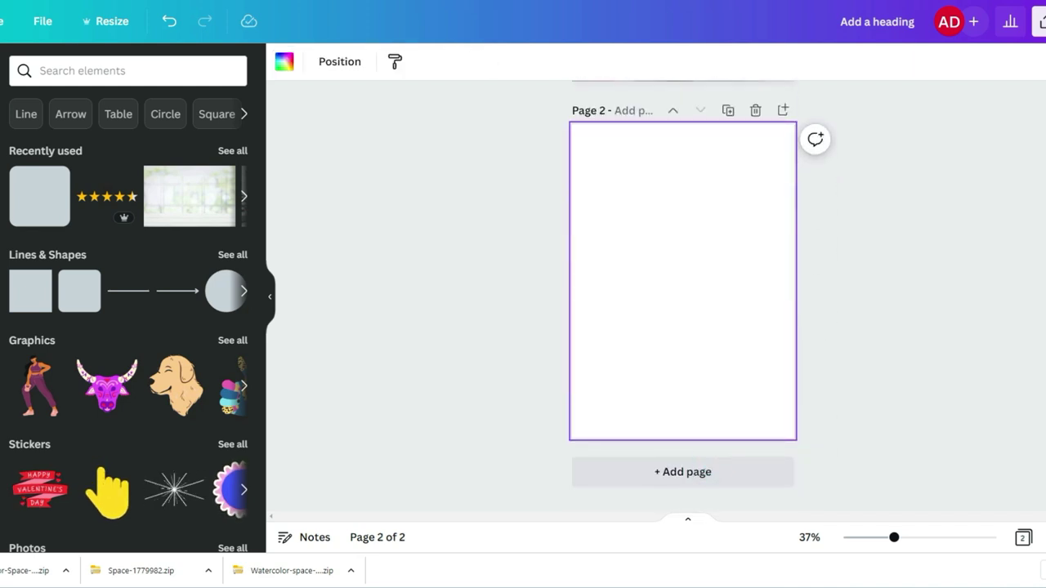
left_click(2, 188)
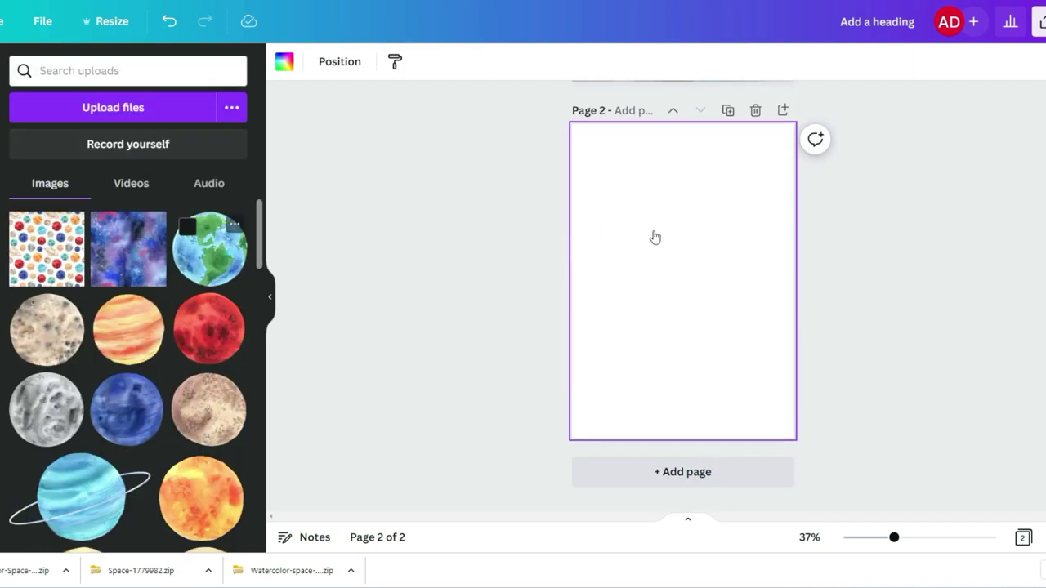
left_click_drag(655, 237, 656, 238)
left_click_drag(600, 197, 642, 237)
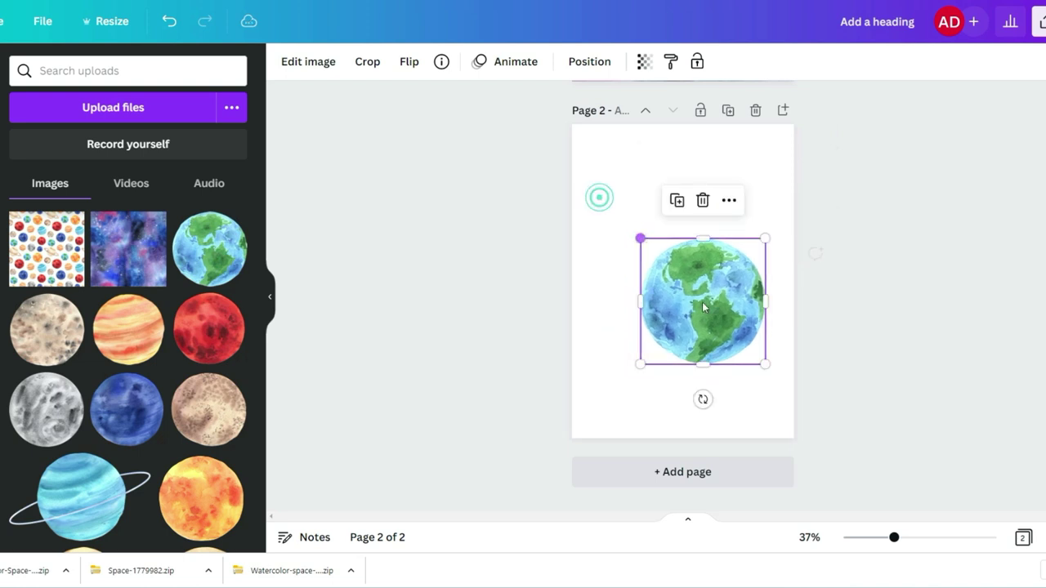
left_click_drag(708, 306, 649, 217)
left_click_drag(701, 266, 668, 231)
left_click_drag(630, 192, 740, 263)
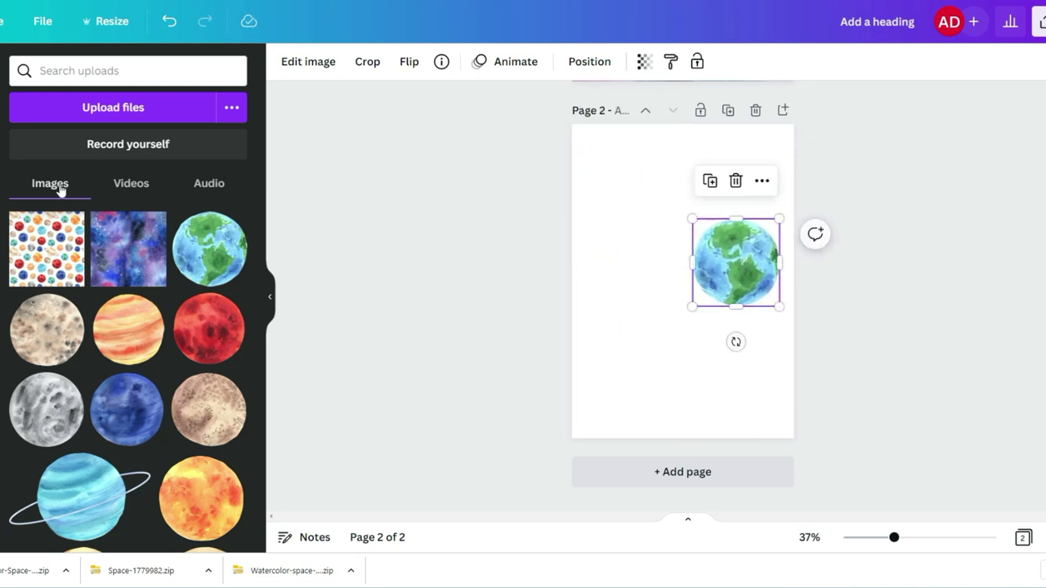
Add a heading reading "Planet Earth" near the top of the second page.
left_click(133, 187)
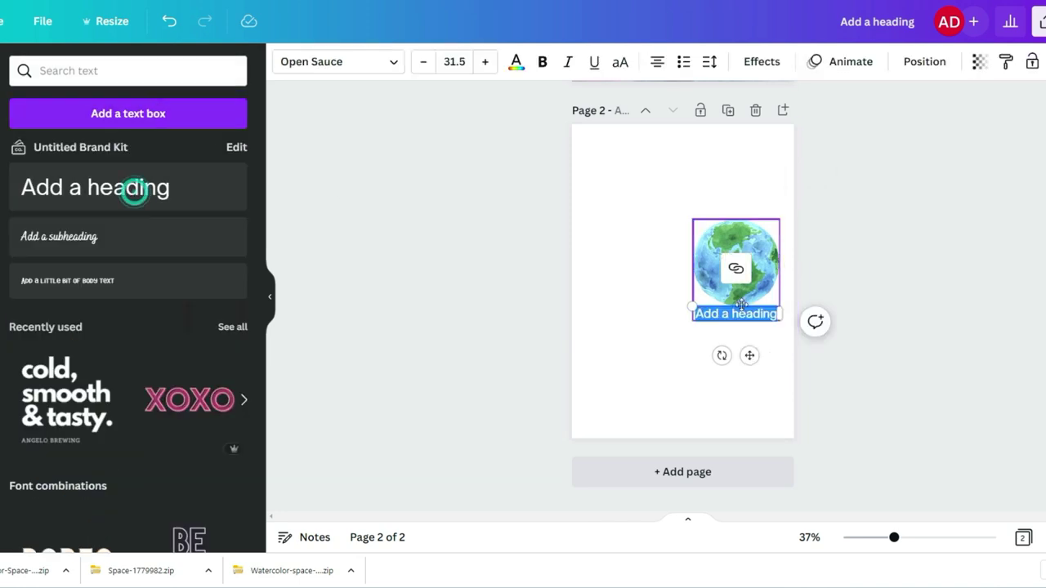
left_click_drag(750, 357, 680, 193)
type("Planet Earth")
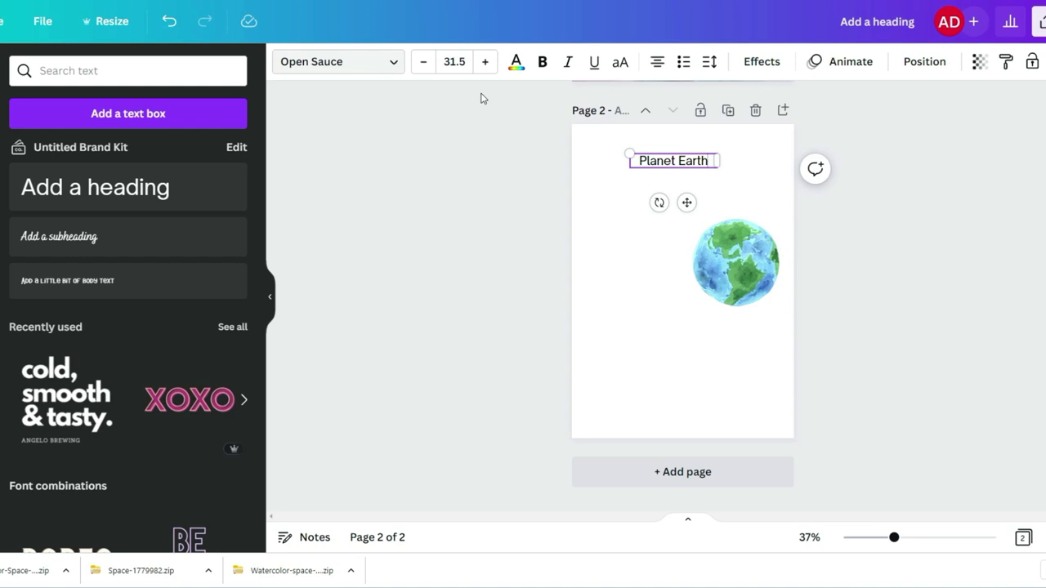
Set the "Planet Earth" heading in the Space Age font and enlarge it to size 45.5.
left_click(378, 62)
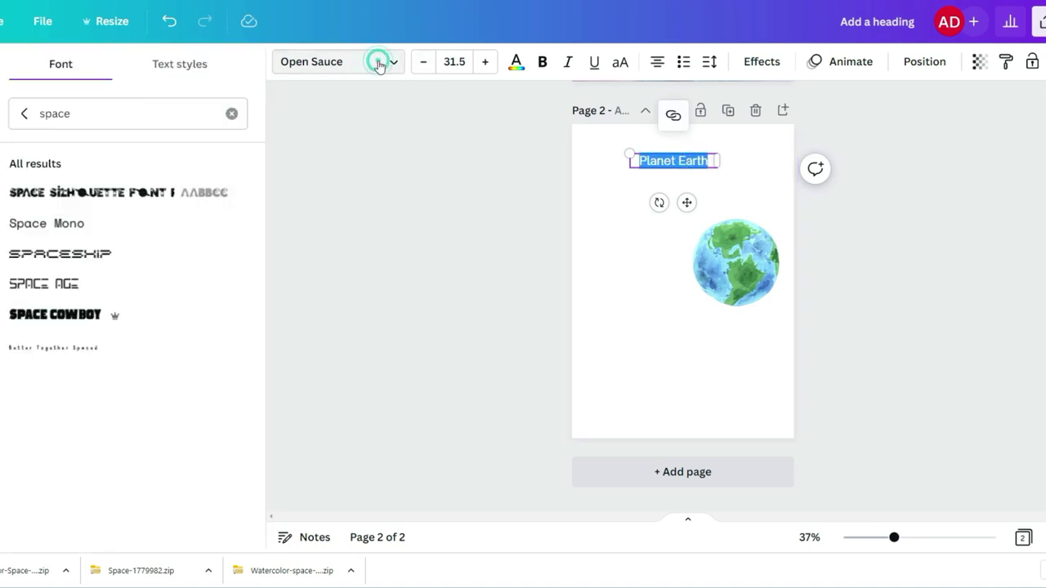
left_click(86, 317)
left_click(85, 295)
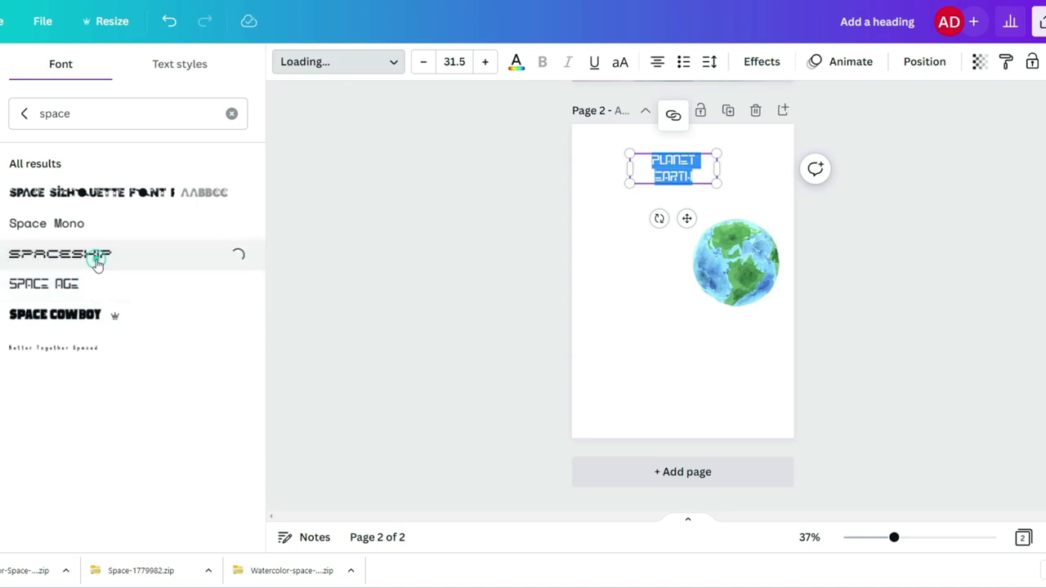
left_click(90, 283)
left_click(485, 62)
left_click(485, 62)
left_click(485, 62)
left_click(485, 62)
left_click(485, 62)
left_click(485, 62)
left_click(486, 62)
left_click(485, 62)
left_click(486, 62)
left_click(486, 62)
left_click(485, 62)
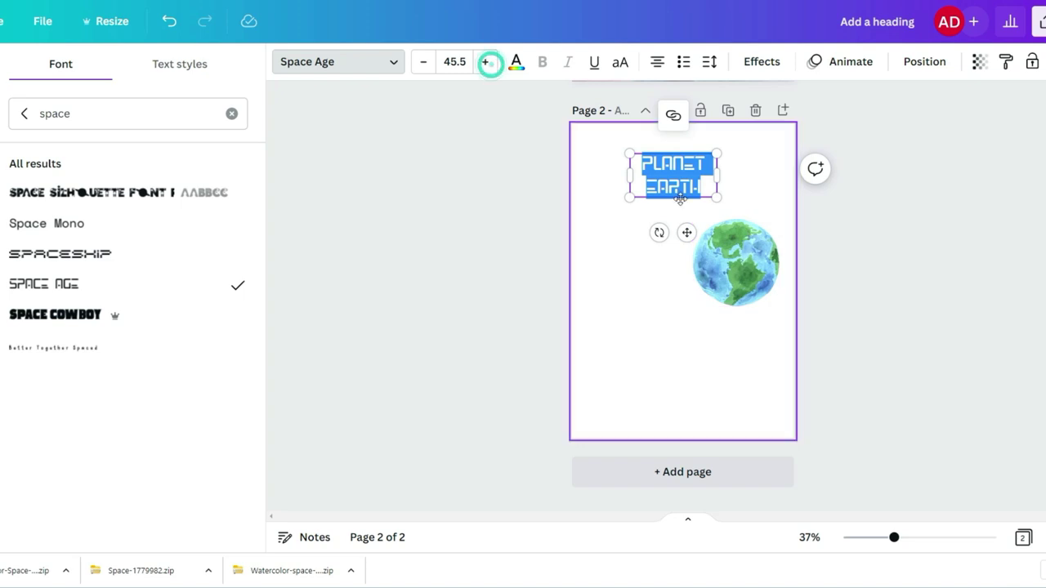
Widen the "Planet Earth" text box so the heading fits on one line, centred near the top of the page.
left_click_drag(627, 173, 579, 164)
left_click_drag(724, 164, 701, 157)
left_click(677, 182)
left_click(915, 225)
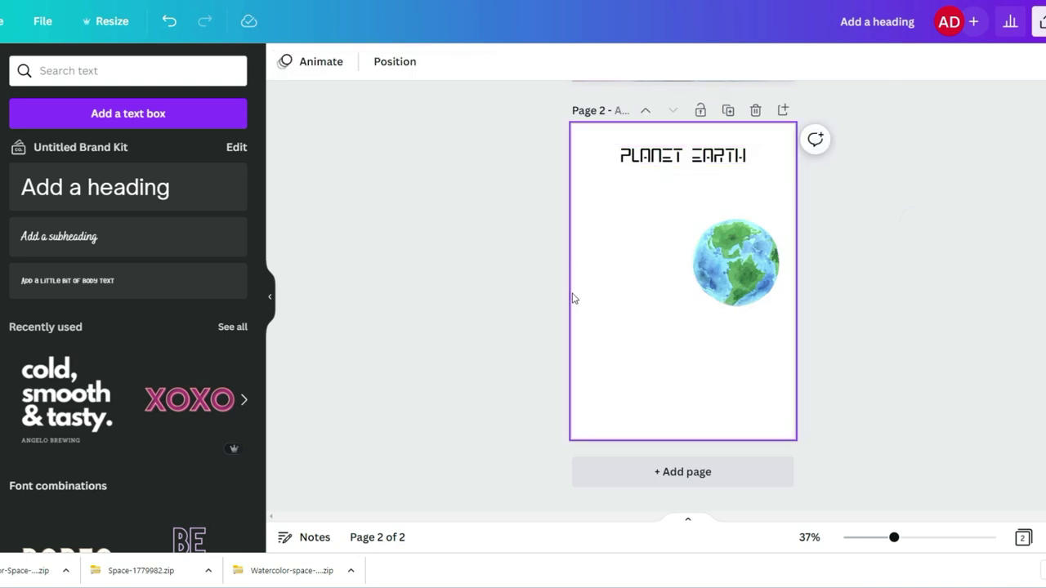
Search the elements library for "space" and show all the matching graphics.
left_click(1, 106)
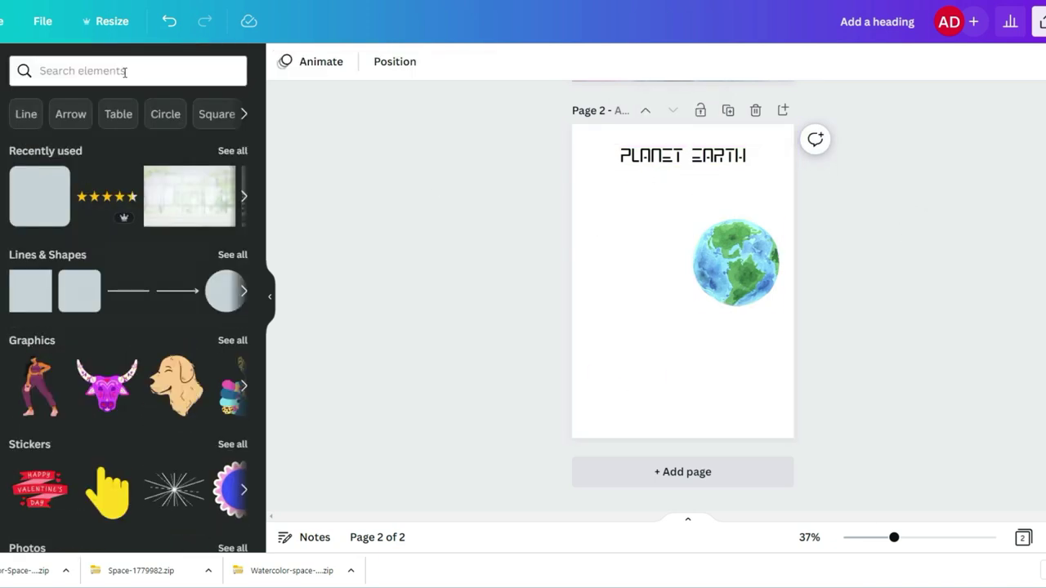
left_click(125, 72)
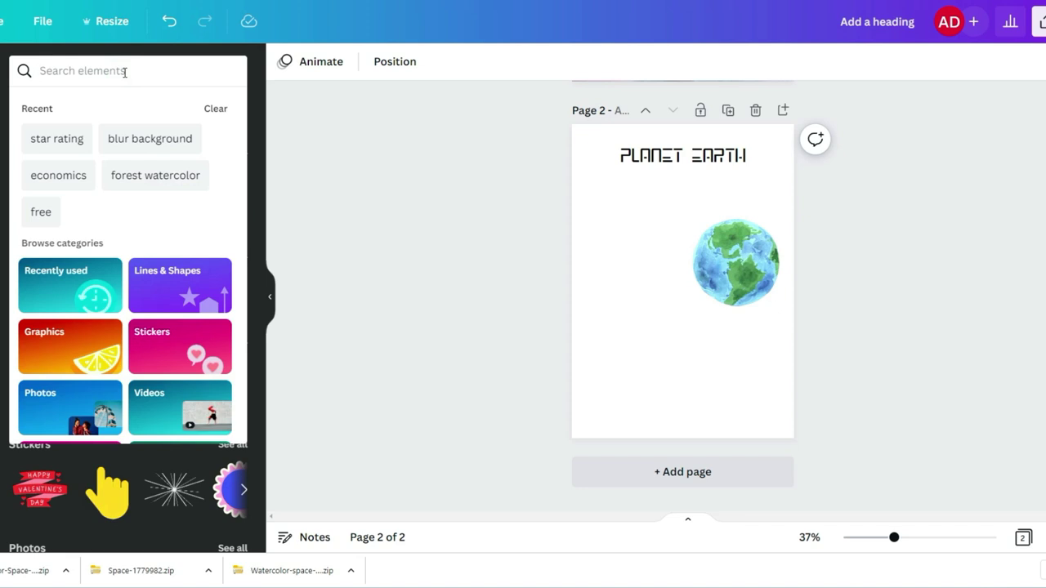
type("space")
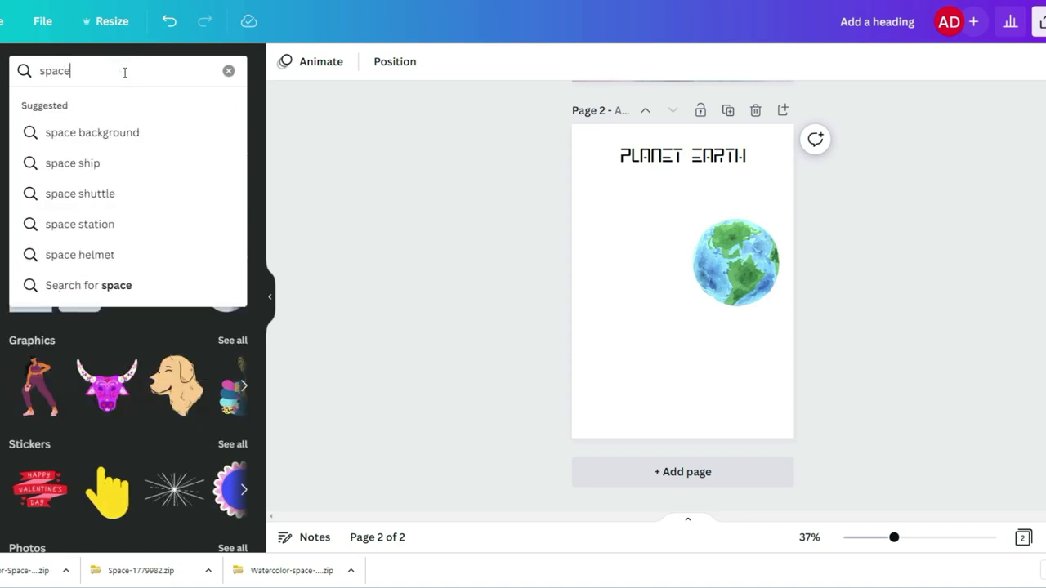
key("Return")
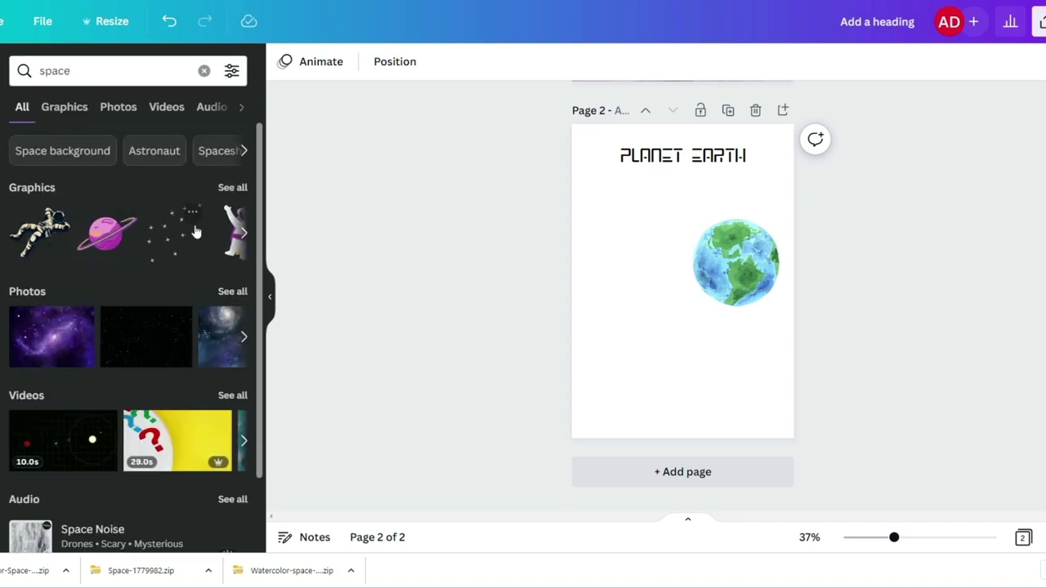
left_click(222, 188)
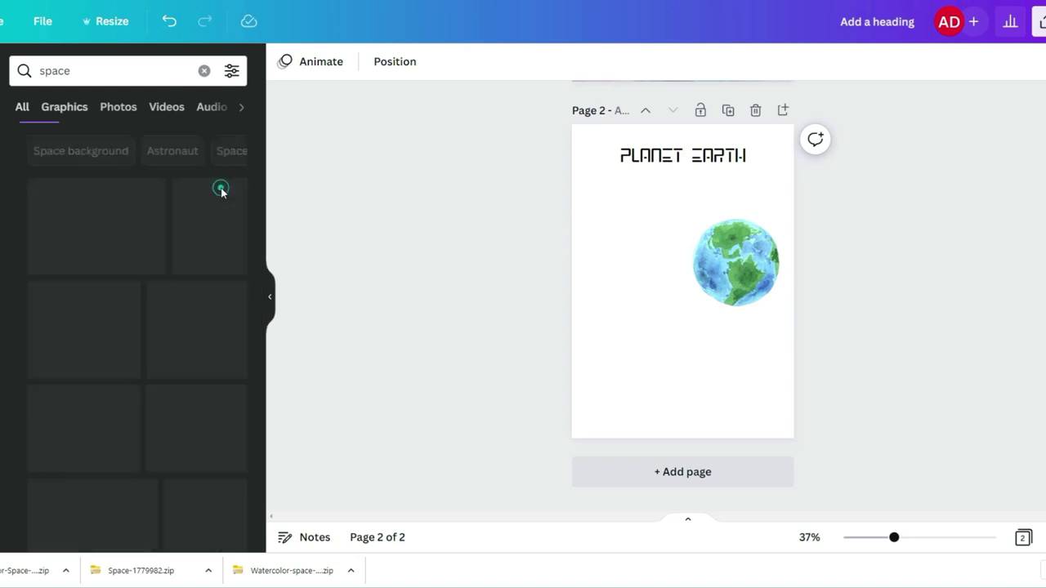
Add the golden stars graphic to the second page, shrink it and place it in the page's upper-left corner.
scroll(128, 351, "down", 3)
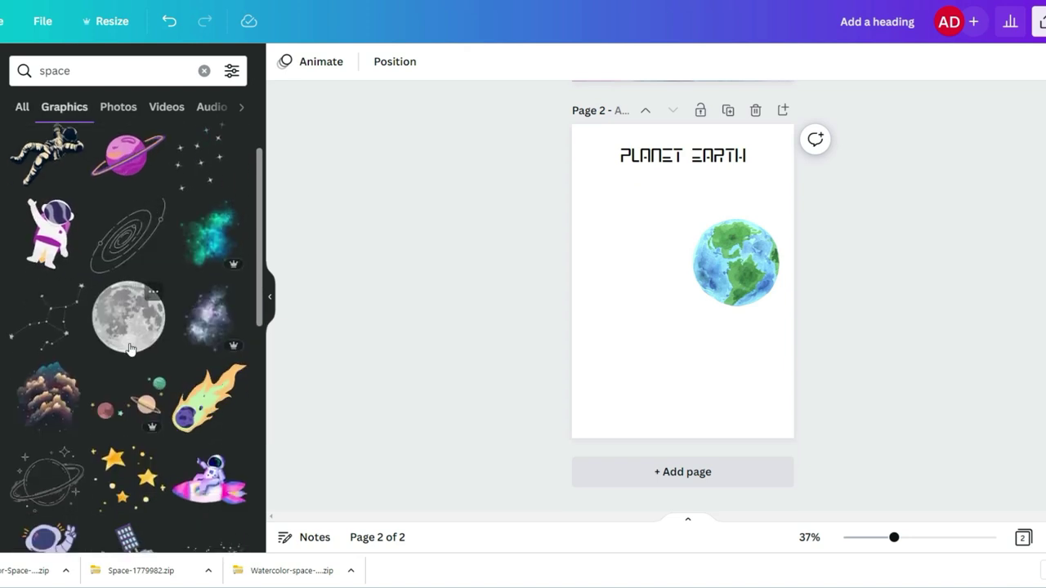
left_click(123, 417)
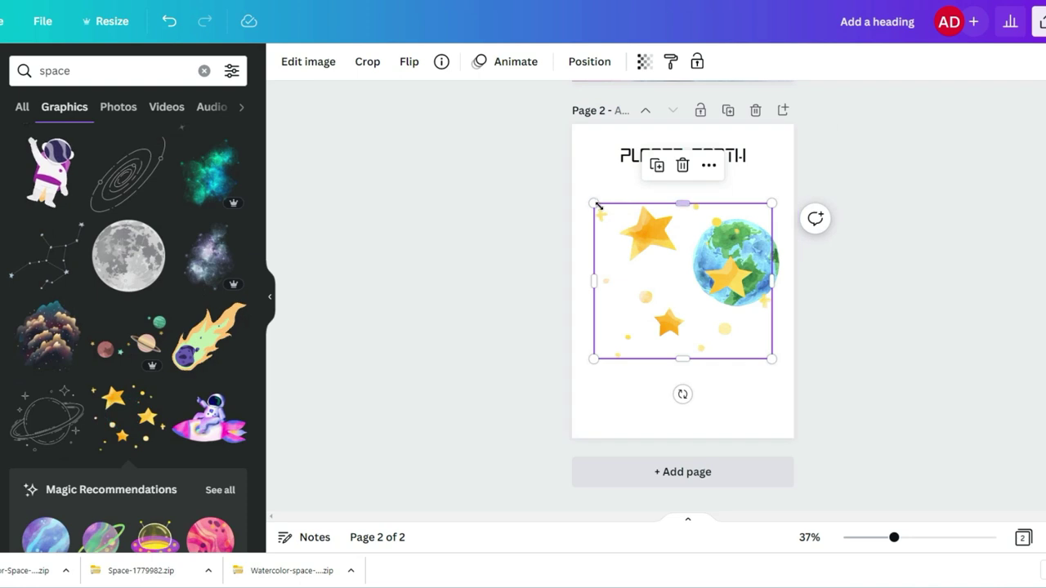
left_click_drag(595, 204, 688, 283)
left_click_drag(745, 329, 628, 178)
Add the grey asteroids graphic to the second page, shrink it and place it in the page's lower-left corner.
scroll(94, 284, "down", 3)
scroll(94, 284, "down", 3)
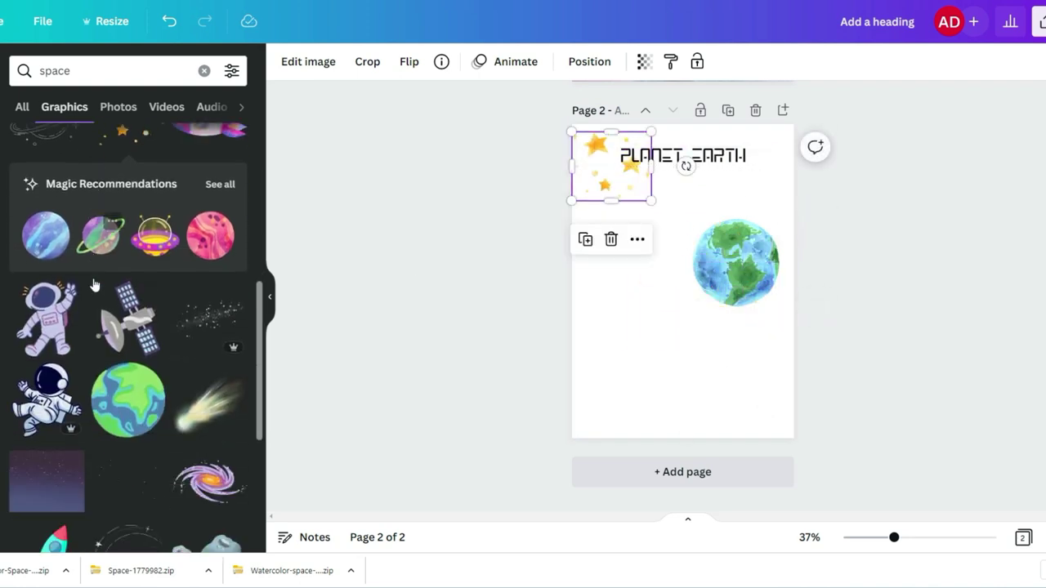
scroll(73, 294, "down", 2)
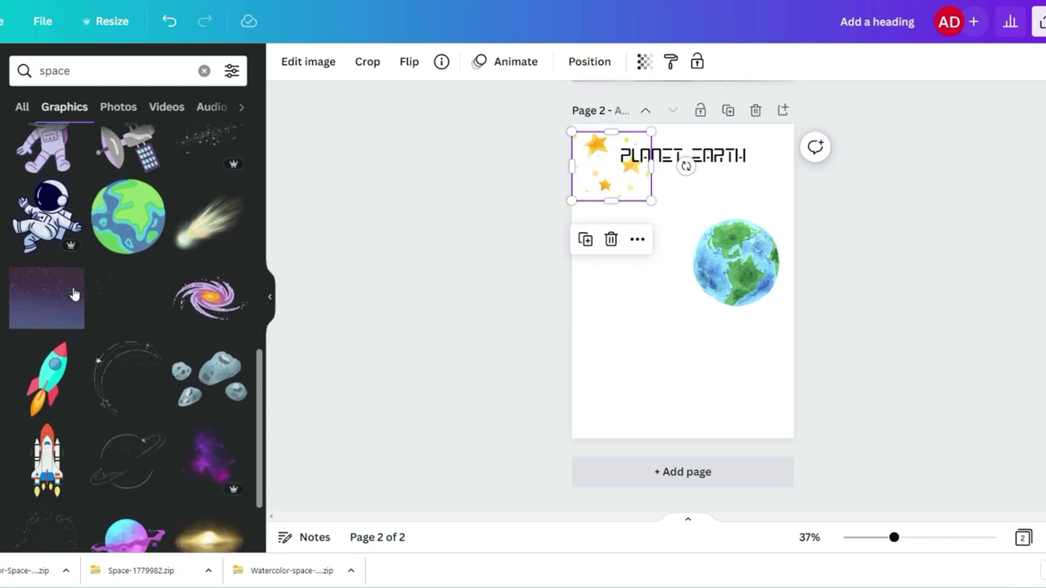
left_click(210, 387)
left_click_drag(722, 253, 697, 342)
left_click_drag(657, 358, 651, 379)
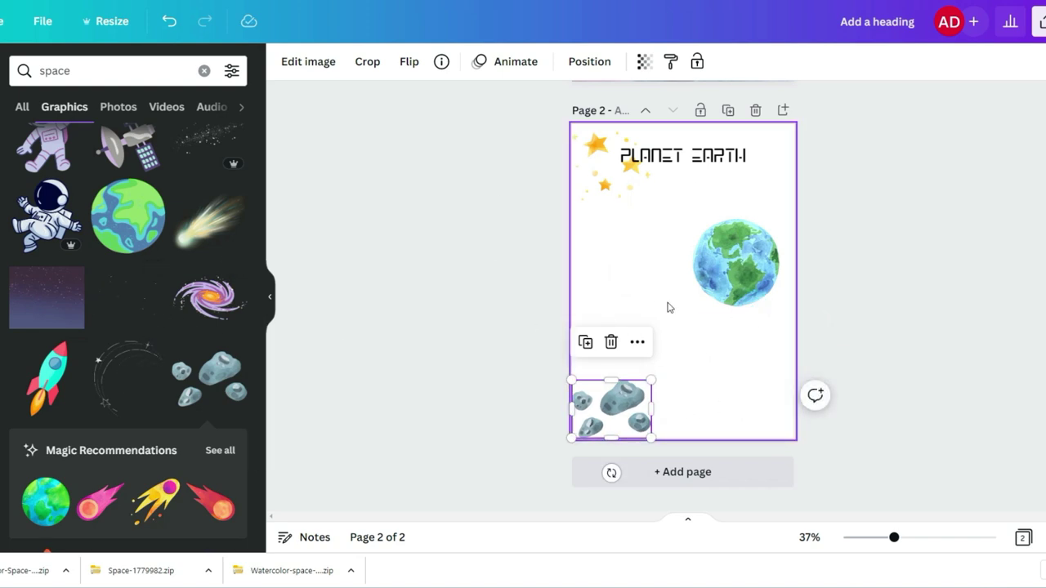
Add the row of planets graphic to the cover page, enlarged to span the lower edge of the white rounded rectangle.
scroll(154, 286, "down", 4)
scroll(154, 291, "down", 2)
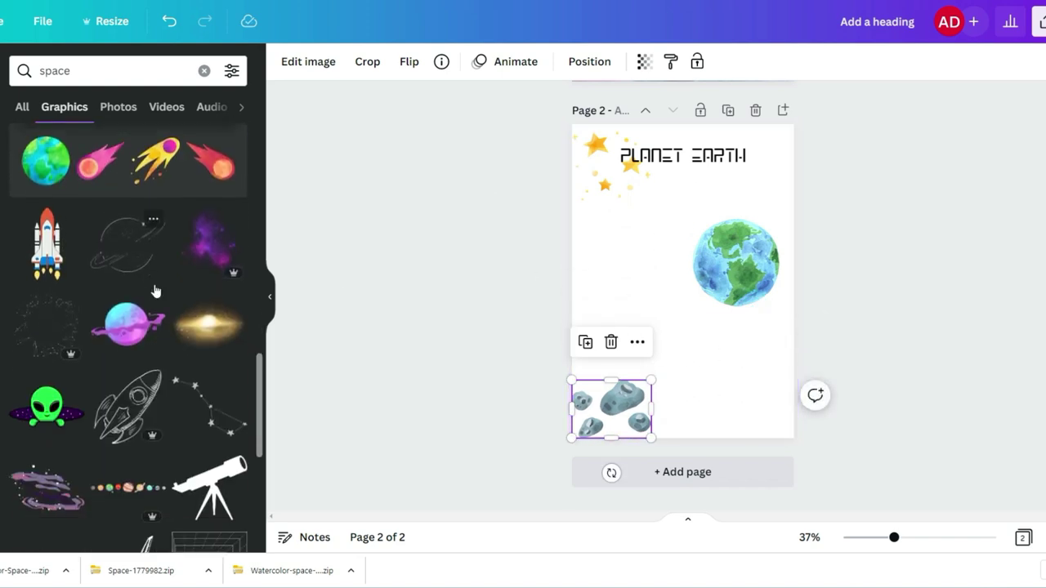
left_click(142, 392)
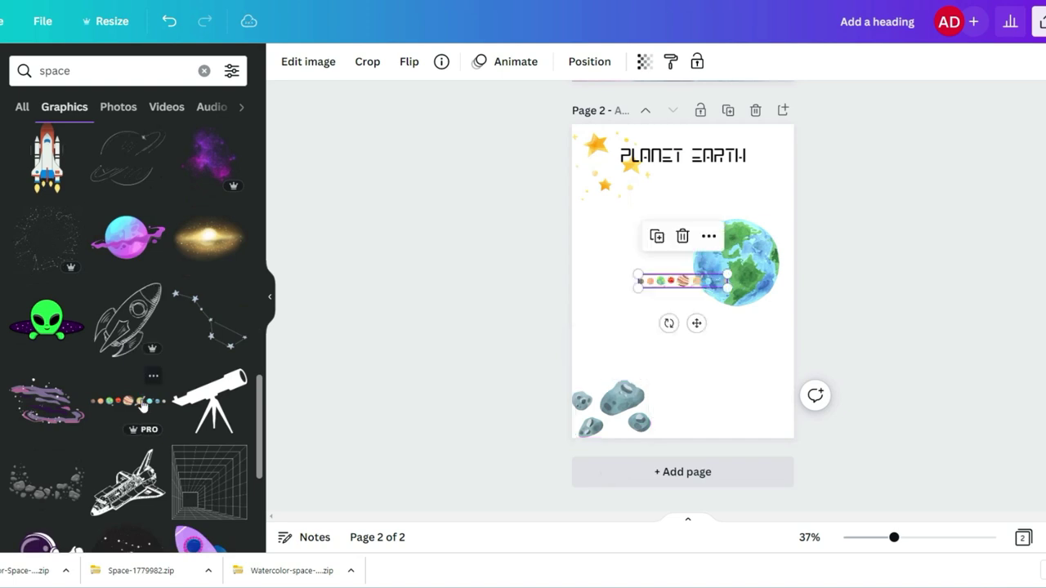
scroll(689, 292, "up", 3)
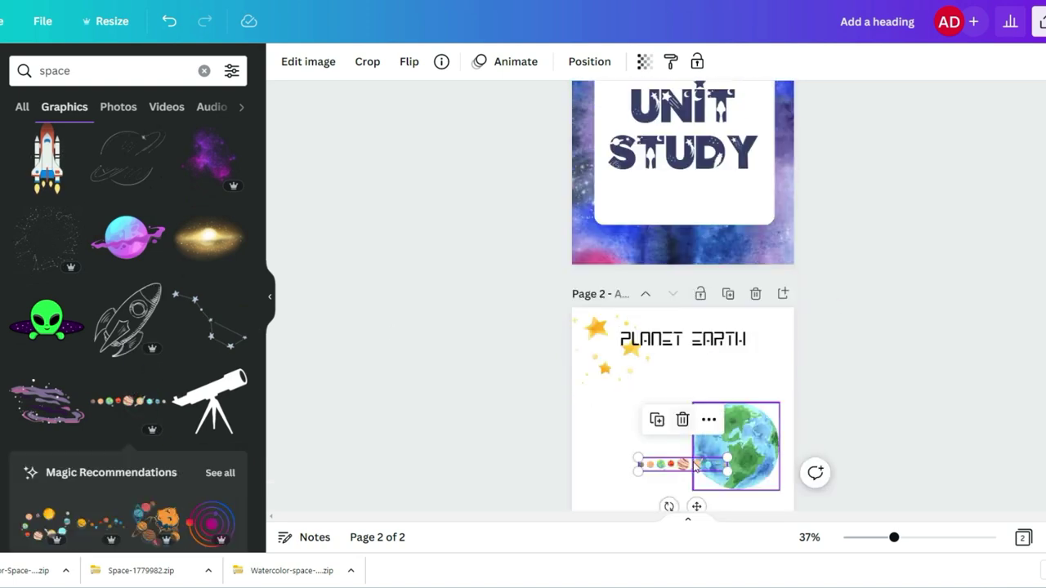
left_click_drag(685, 464, 579, 171)
left_click_drag(680, 195, 696, 213)
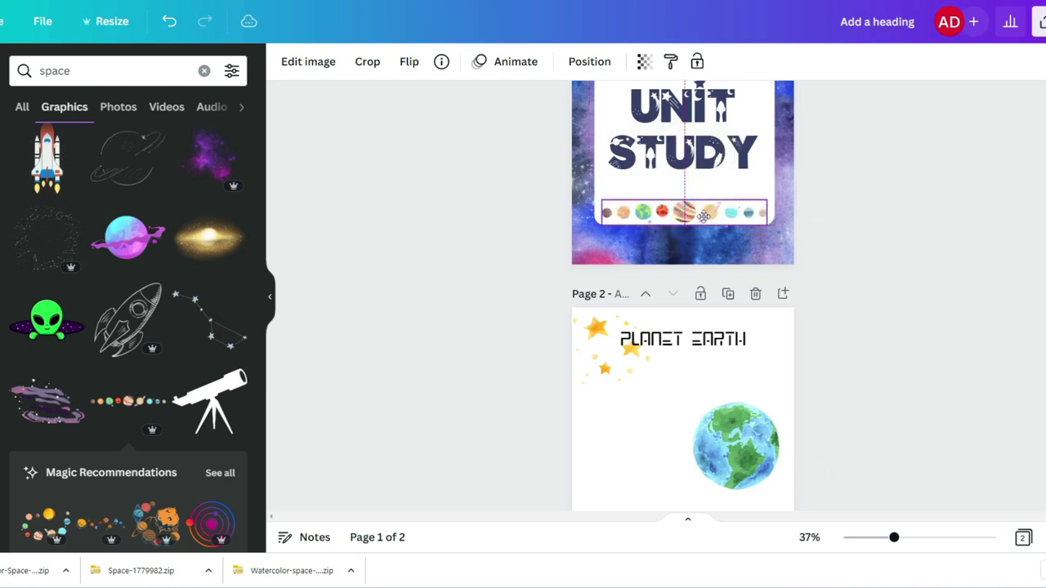
left_click(998, 212)
scroll(720, 322, "up", 2)
left_click_drag(717, 325, 699, 337)
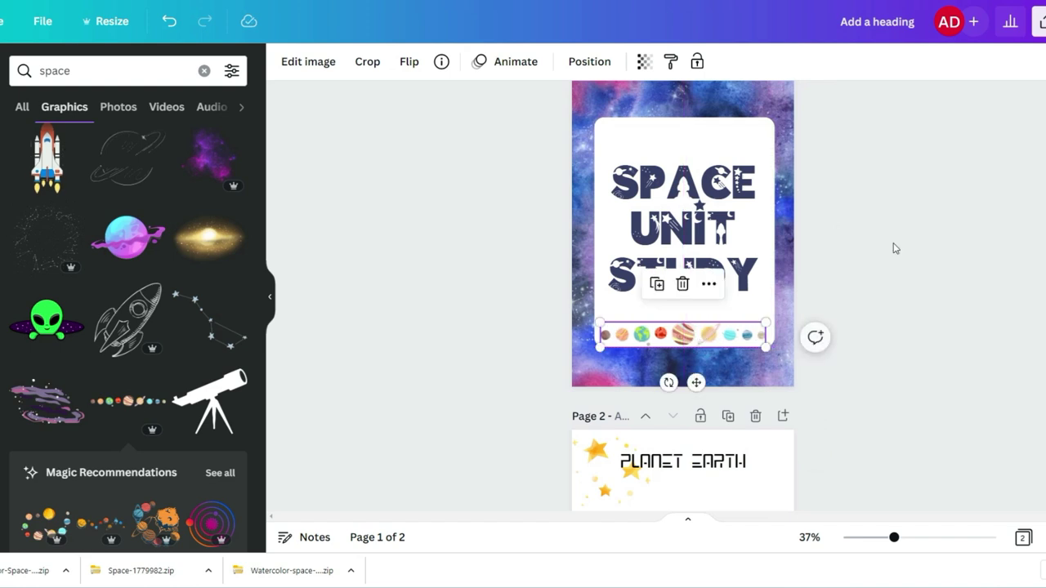
left_click(891, 245)
Look over the cover and the Planet Earth page, ending with the Planet Earth page selected.
scroll(906, 253, "down", 5)
scroll(907, 254, "down", 3)
scroll(919, 262, "up", 5)
scroll(919, 273, "down", 3)
scroll(919, 276, "down", 2)
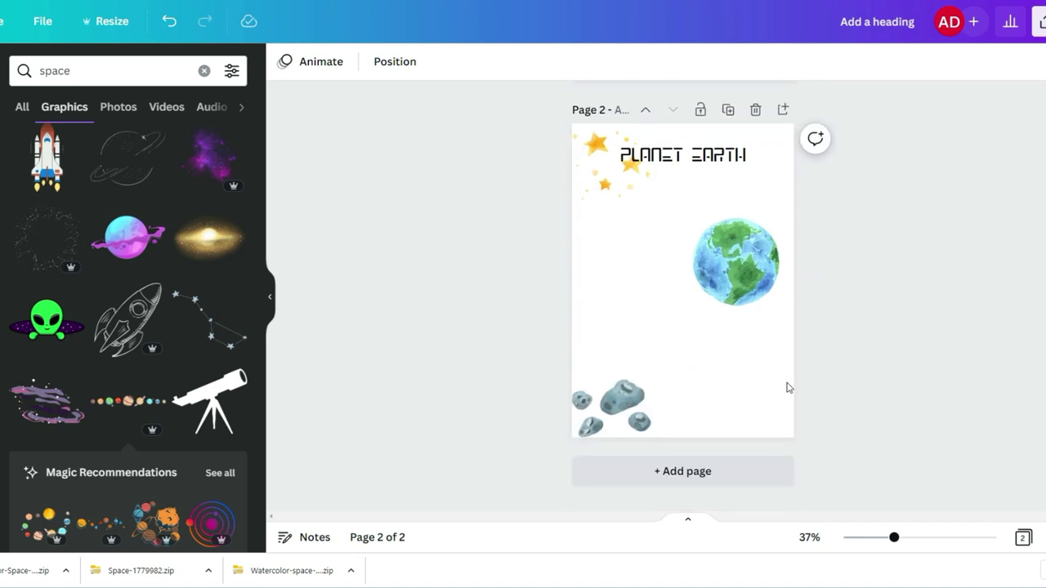
left_click(672, 274)
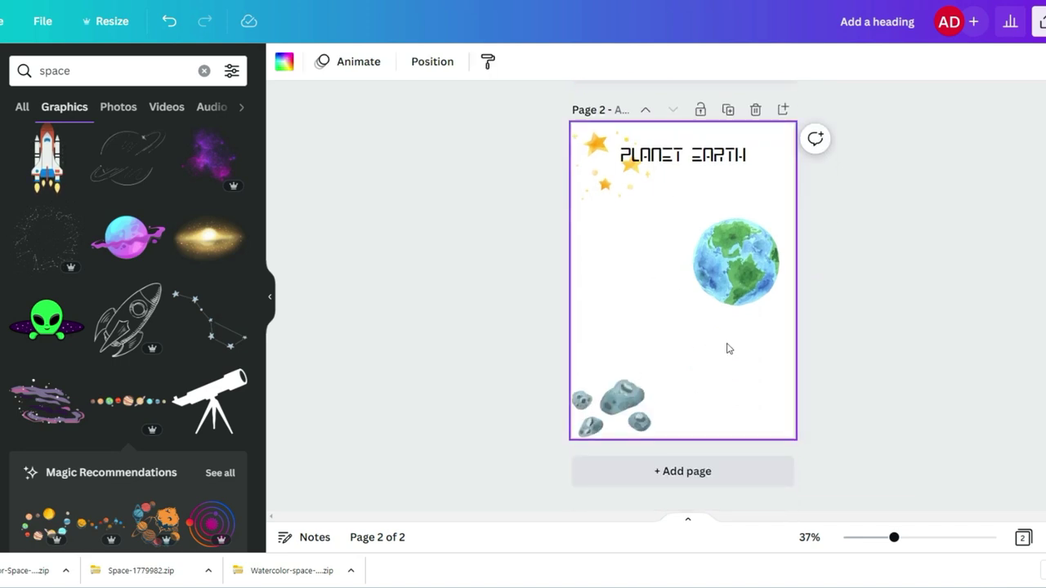